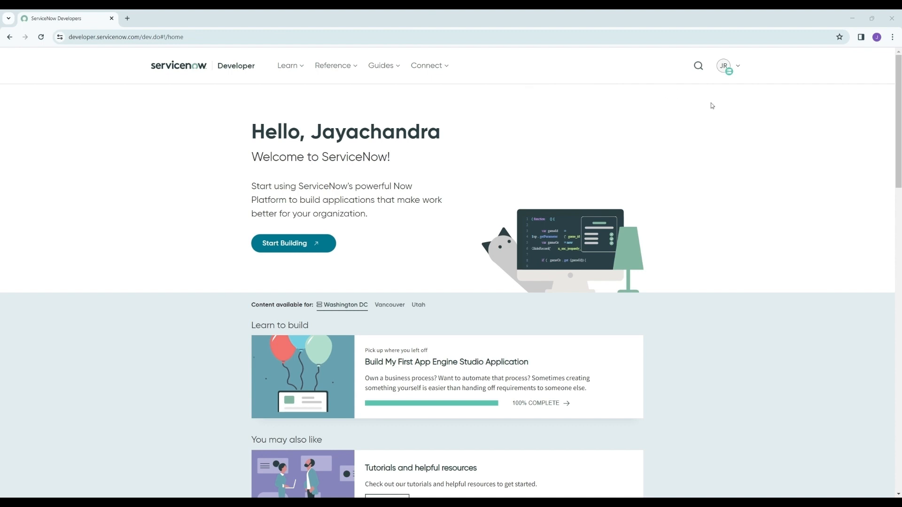
# Change the instance's user role to App Engine Studio Creator and finish the role change request
pyautogui.click(732, 68)
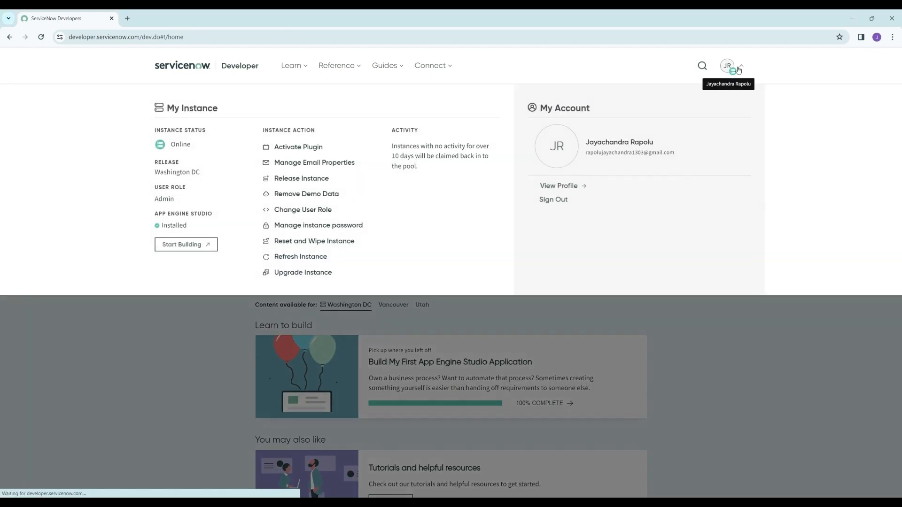
pyautogui.click(319, 210)
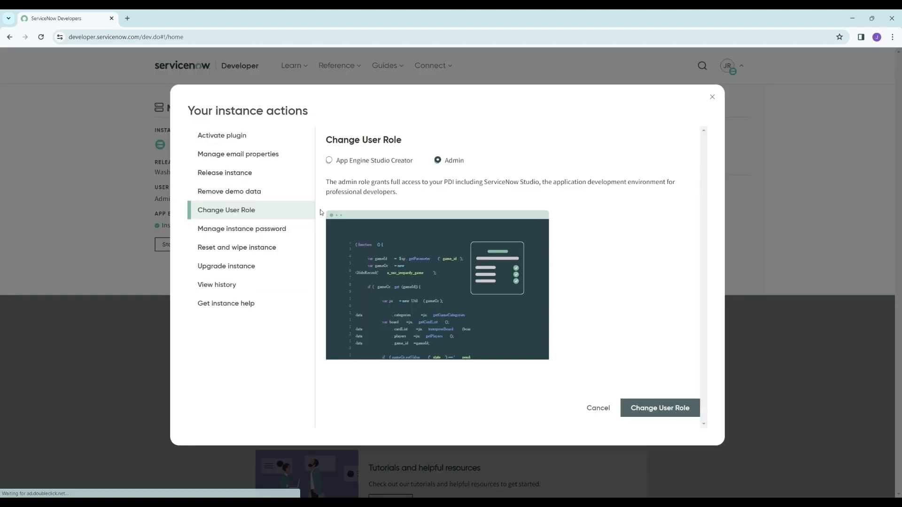
pyautogui.click(362, 161)
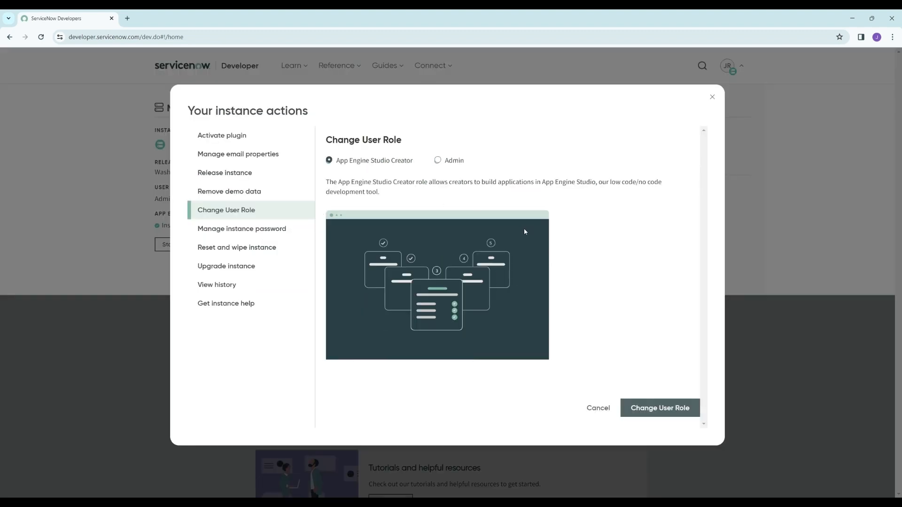
pyautogui.click(653, 407)
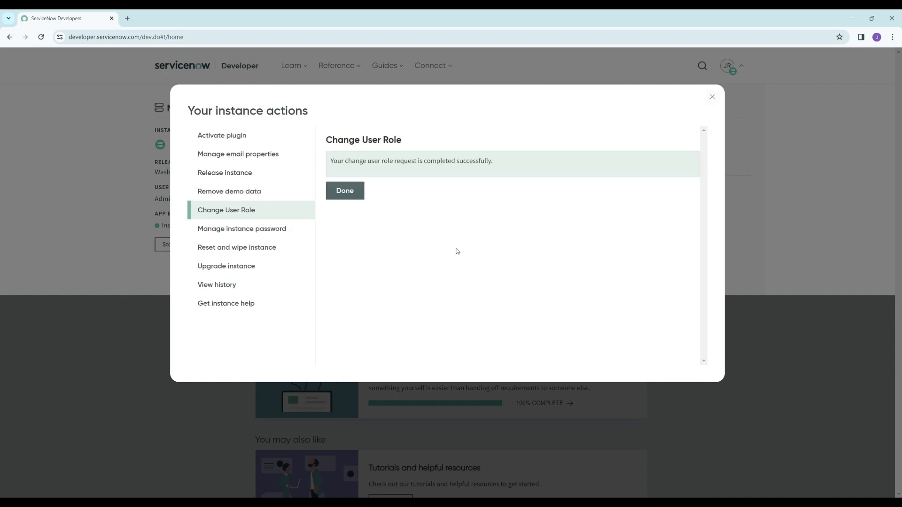
pyautogui.click(339, 190)
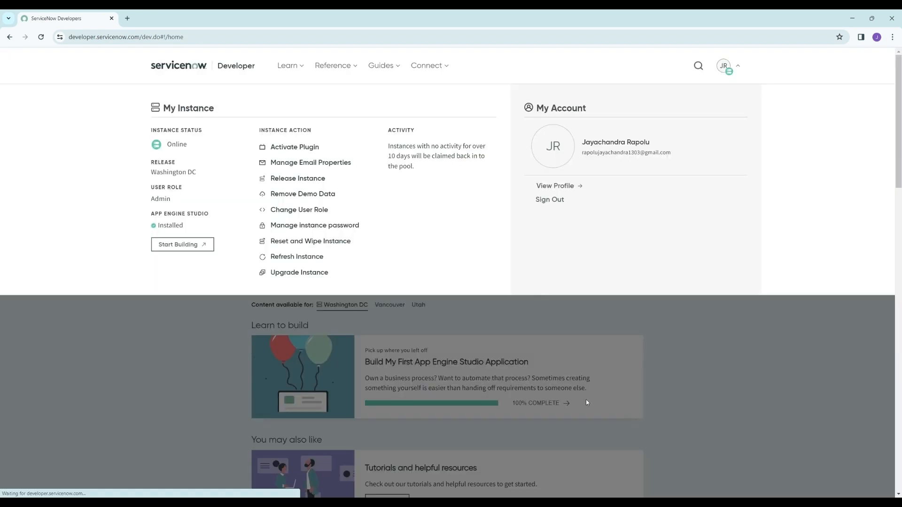
pyautogui.click(598, 407)
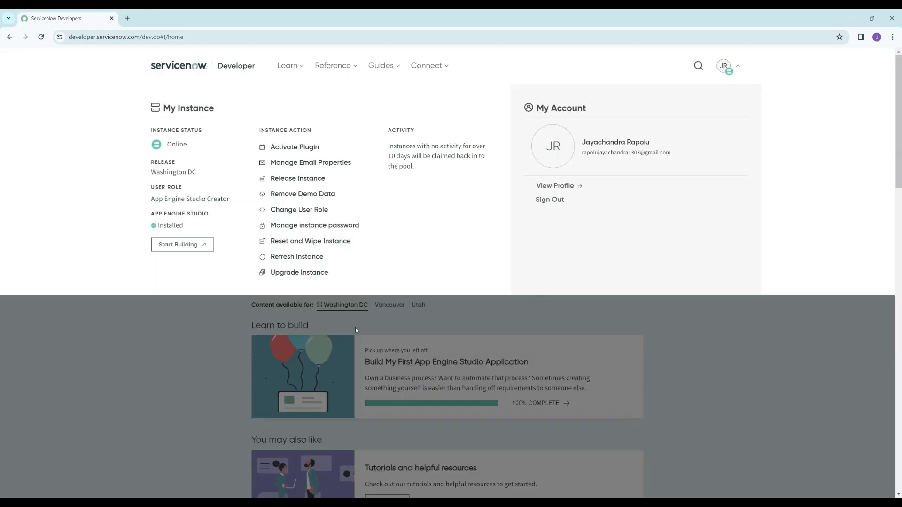
# Start building on the instance so that App Engine Studio opens, and switch to it
pyautogui.click(186, 245)
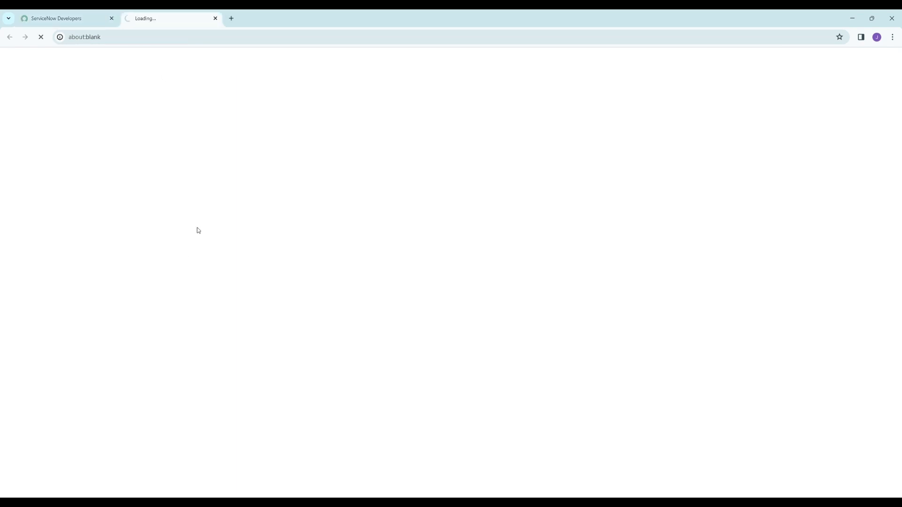
pyautogui.click(61, 15)
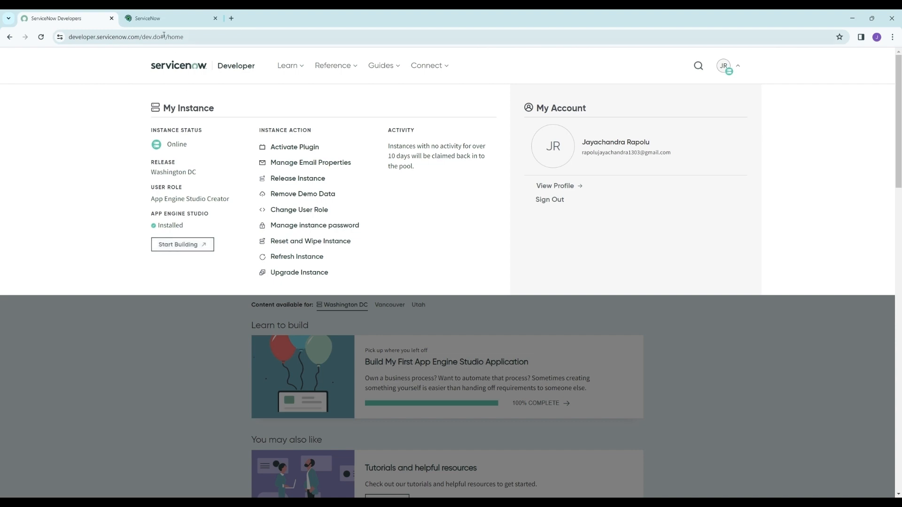
pyautogui.click(156, 20)
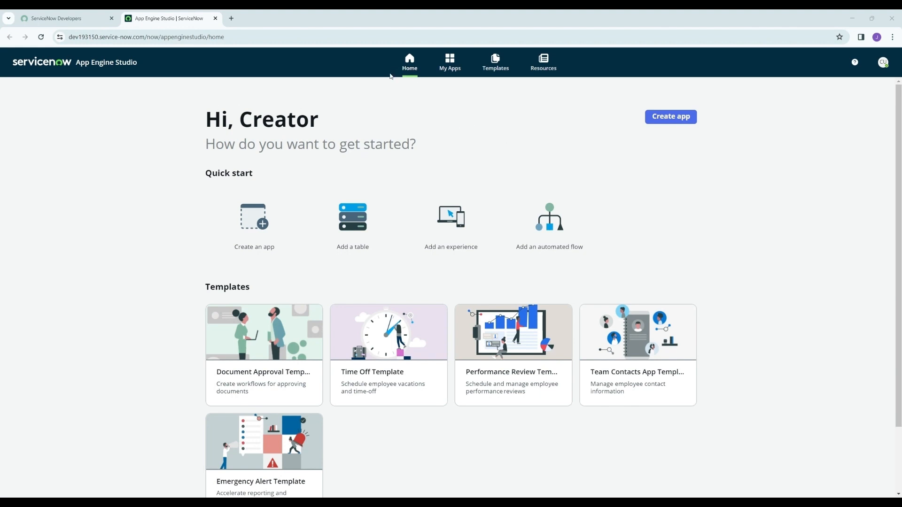
# Look through App Engine Studio's Home, My Apps, Templates and Resources pages, and return to Home
pyautogui.scroll(-2, 340, 232)
pyautogui.scroll(2, 221, 234)
pyautogui.click(450, 65)
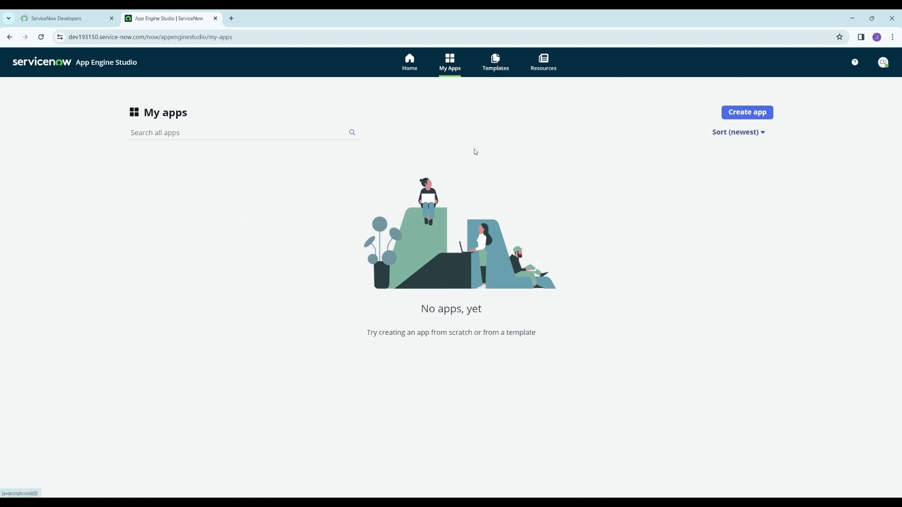
pyautogui.click(499, 63)
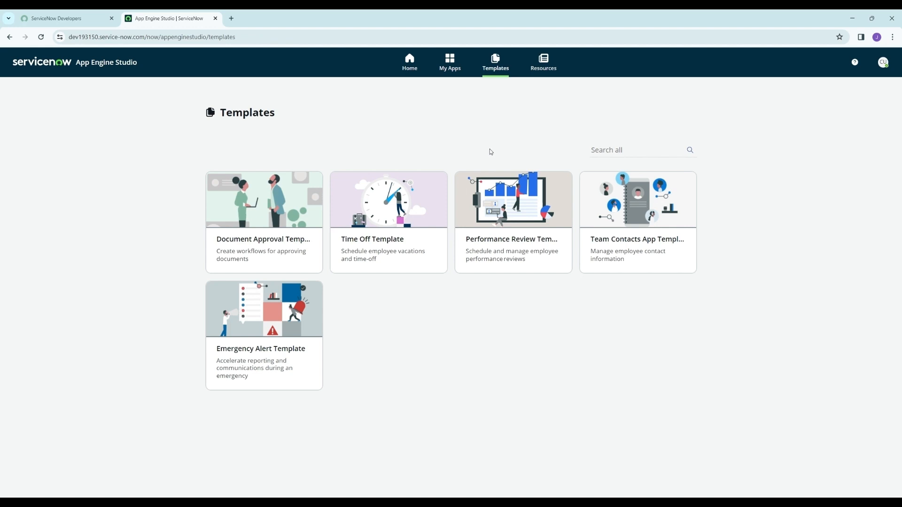
pyautogui.click(548, 69)
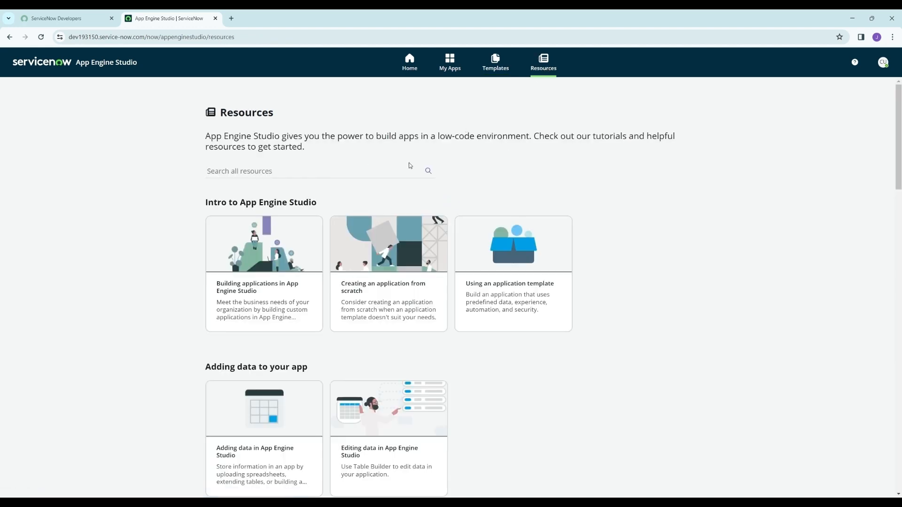
pyautogui.scroll(-1, 528, 145)
pyautogui.scroll(1, 498, 131)
pyautogui.scroll(-1, 407, 82)
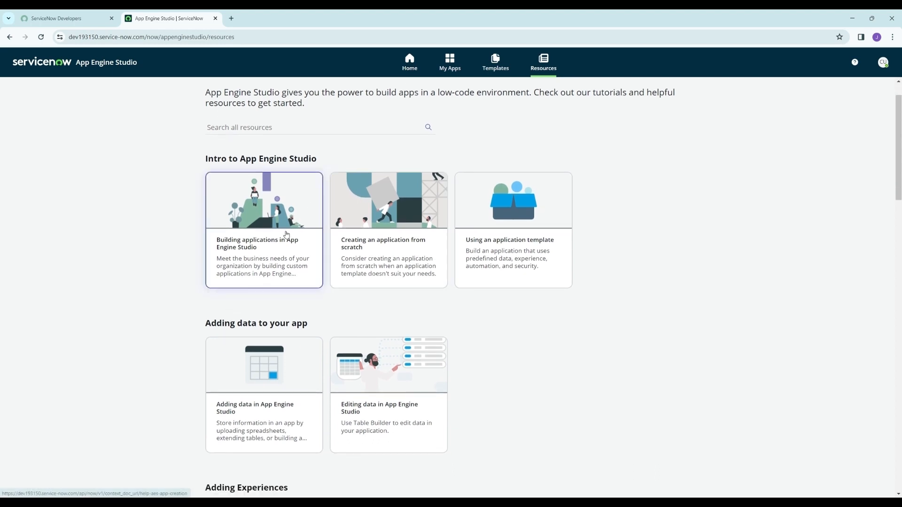
pyautogui.scroll(1, 415, 106)
pyautogui.click(410, 66)
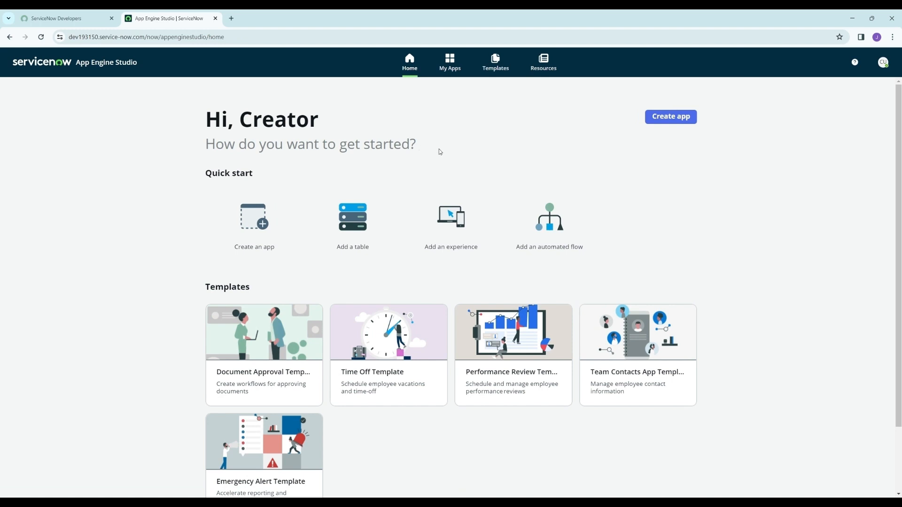
# Create an app named "Collection Tracker" with the description "We can Track Applications Using this Application"
pyautogui.click(673, 119)
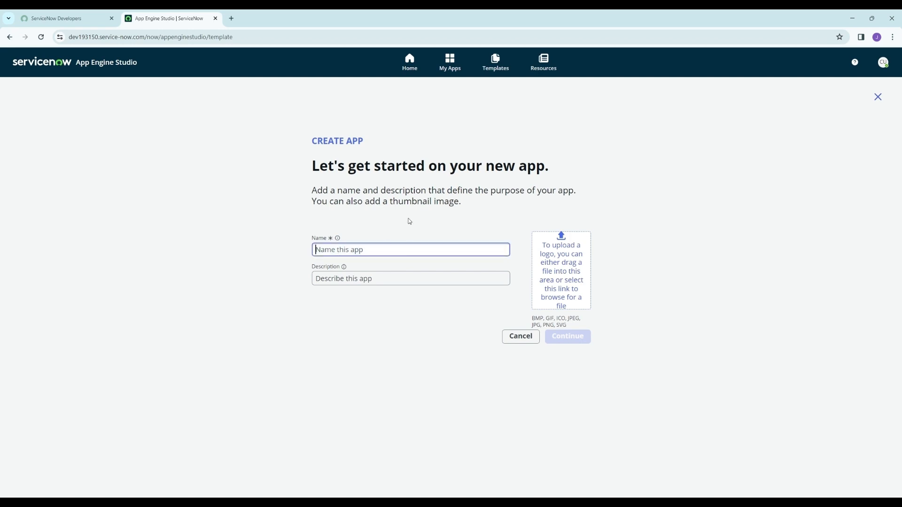
pyautogui.write('Collection Tracker')
pyautogui.click(362, 279)
pyautogui.write('W')
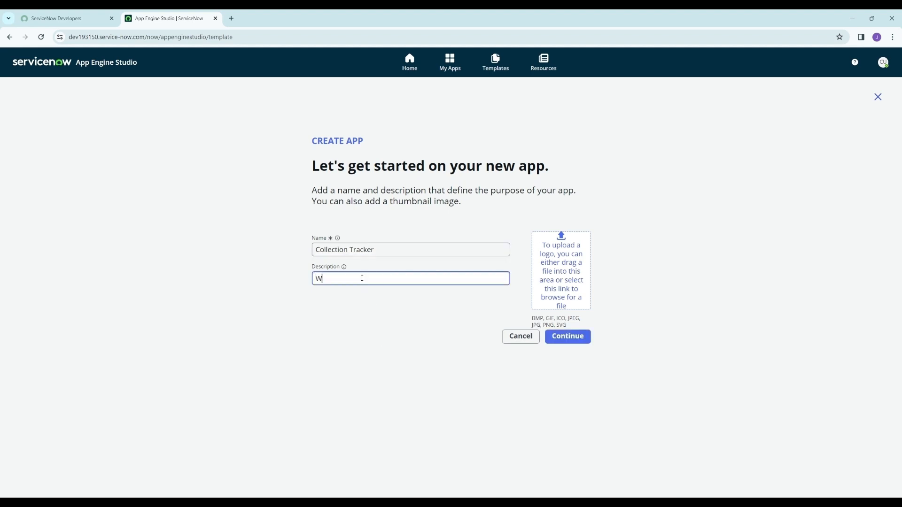
pyautogui.write('e can Track Appl')
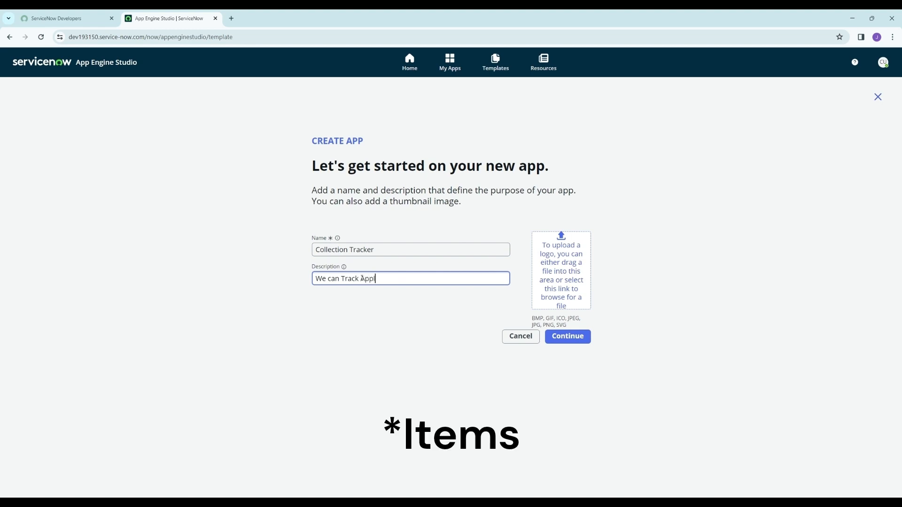
pyautogui.write('ications Using this Applic')
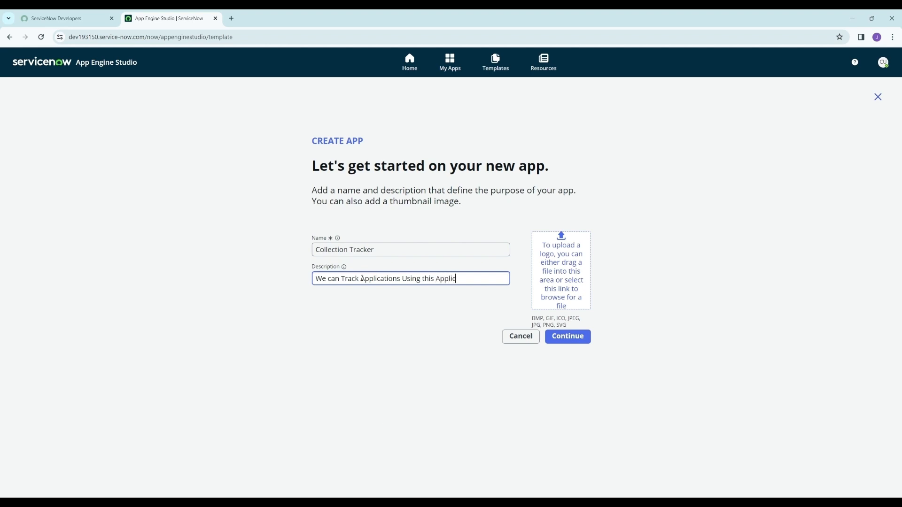
pyautogui.write('ario')
pyautogui.press('BackSpace')
pyautogui.press('BackSpace')
pyautogui.press('BackSpace')
pyautogui.write('tion')
pyautogui.click(578, 337)
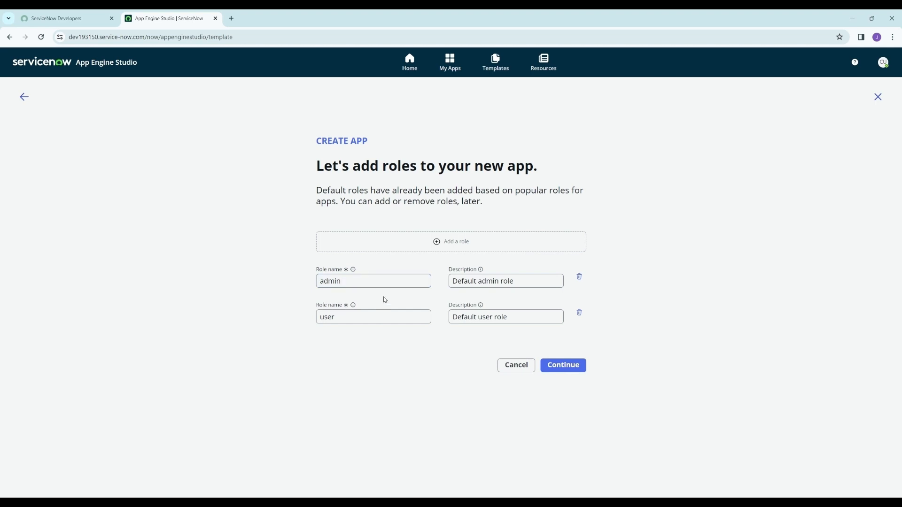
# Accept the default admin and user roles, go to the app dashboard and dismiss the Add data tour
pyautogui.click(566, 366)
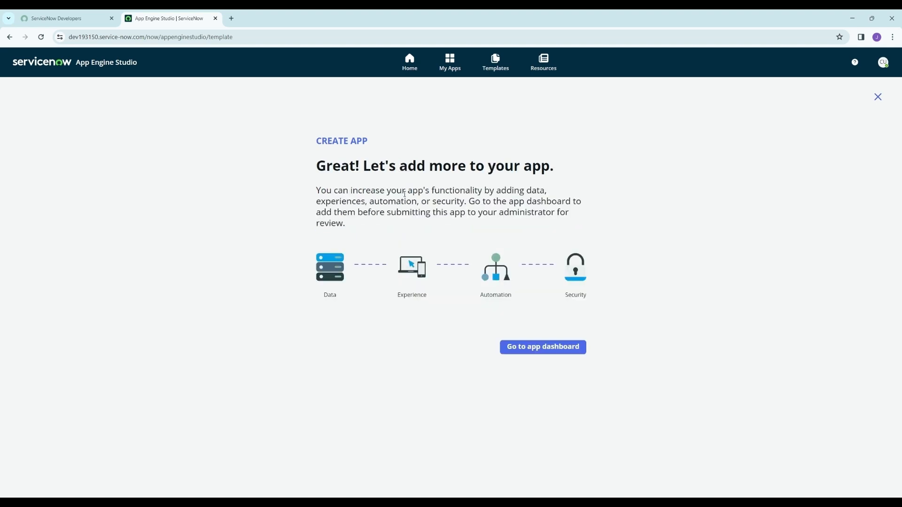
pyautogui.click(519, 347)
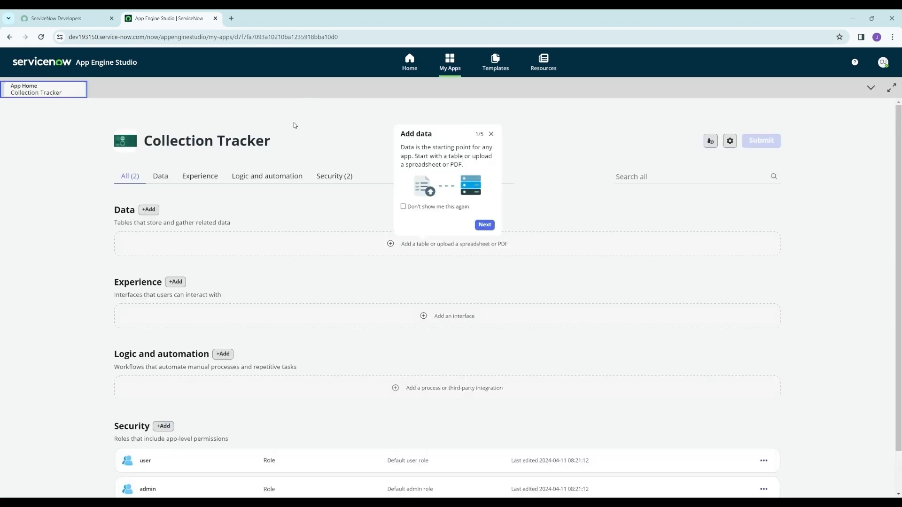
pyautogui.click(491, 134)
# Start adding data to the app as a blank table, using the Create new table structure
pyautogui.scroll(-2, 160, 239)
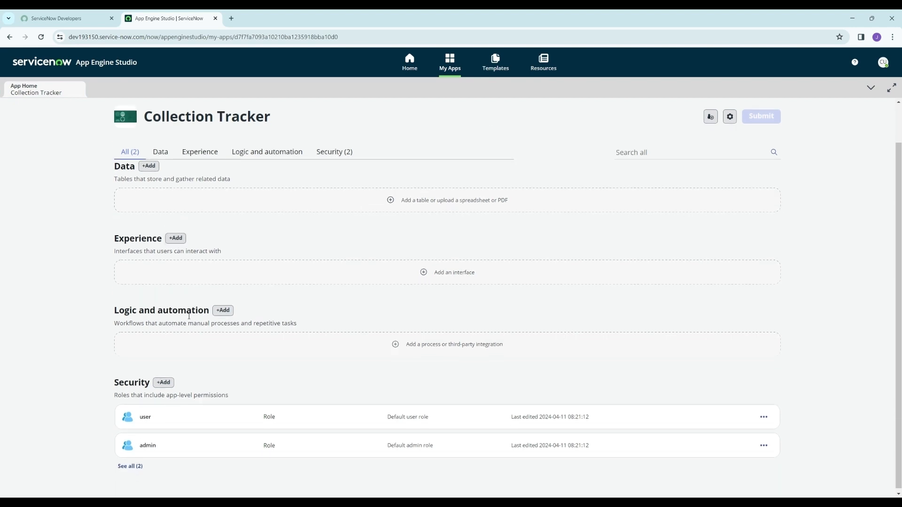
pyautogui.scroll(-1, 138, 367)
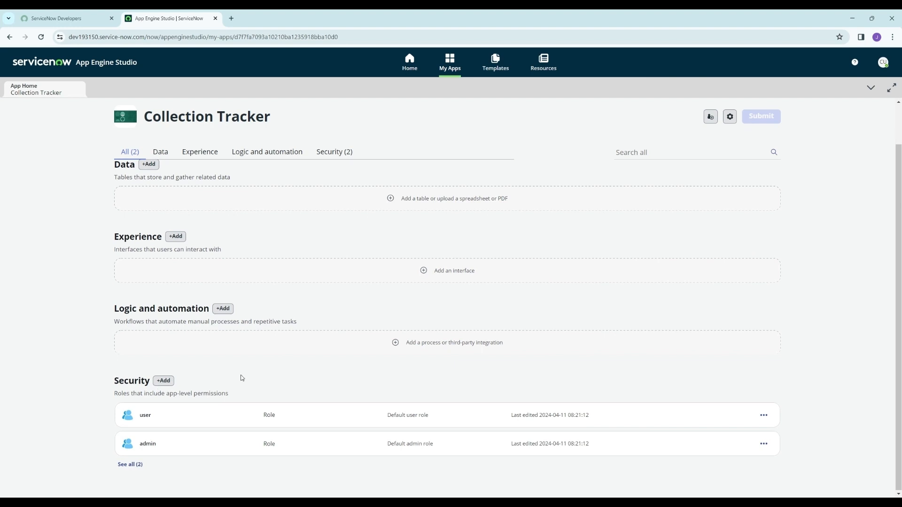
pyautogui.scroll(2, 241, 376)
pyautogui.scroll(-1, 419, 329)
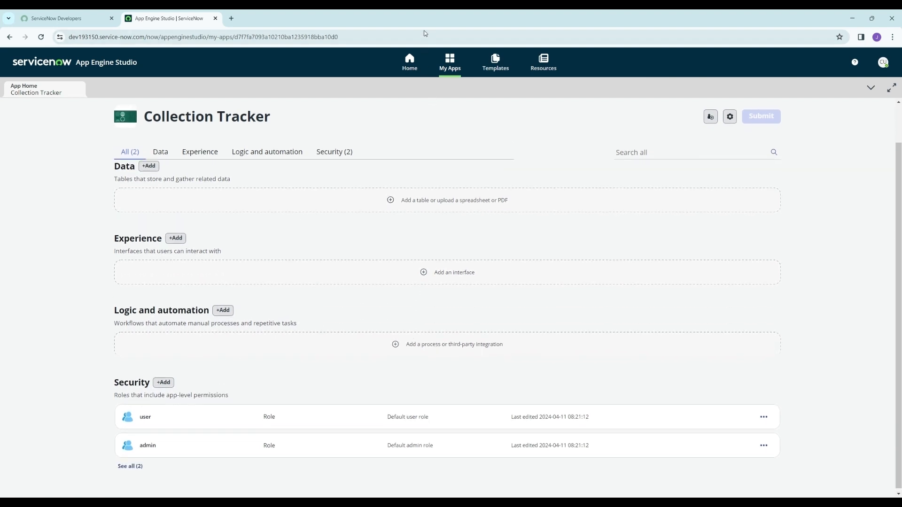
pyautogui.scroll(1, 243, 208)
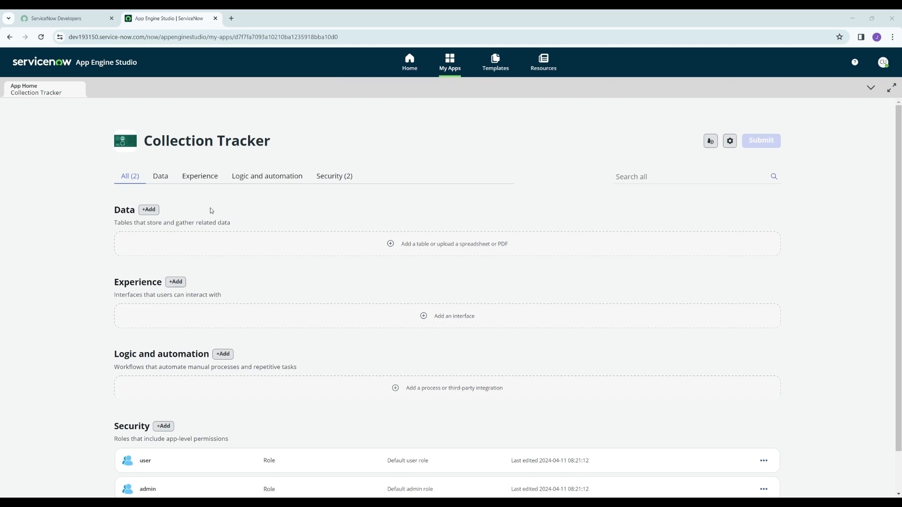
pyautogui.click(150, 211)
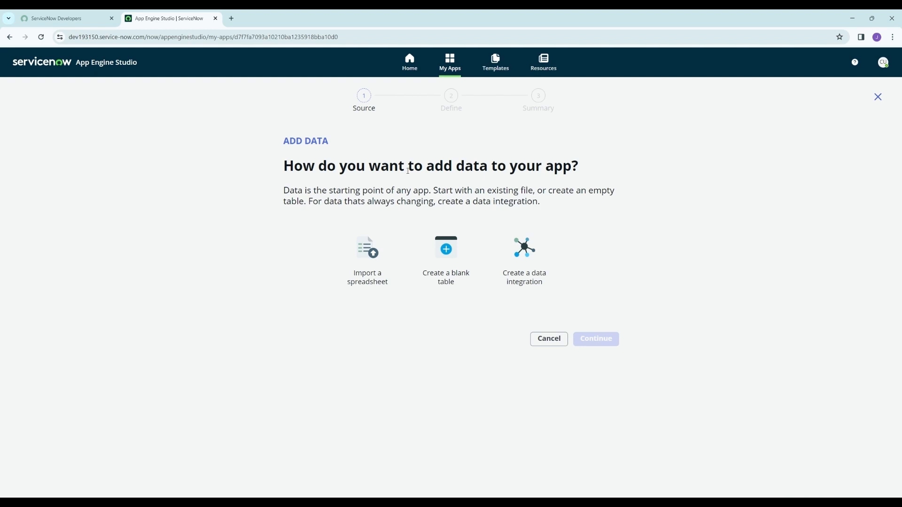
pyautogui.click(446, 296)
pyautogui.click(597, 339)
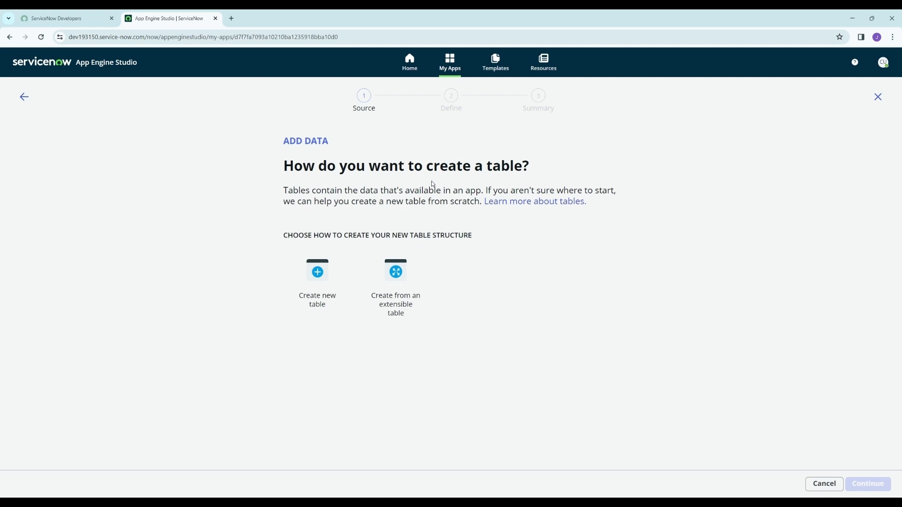
pyautogui.click(309, 320)
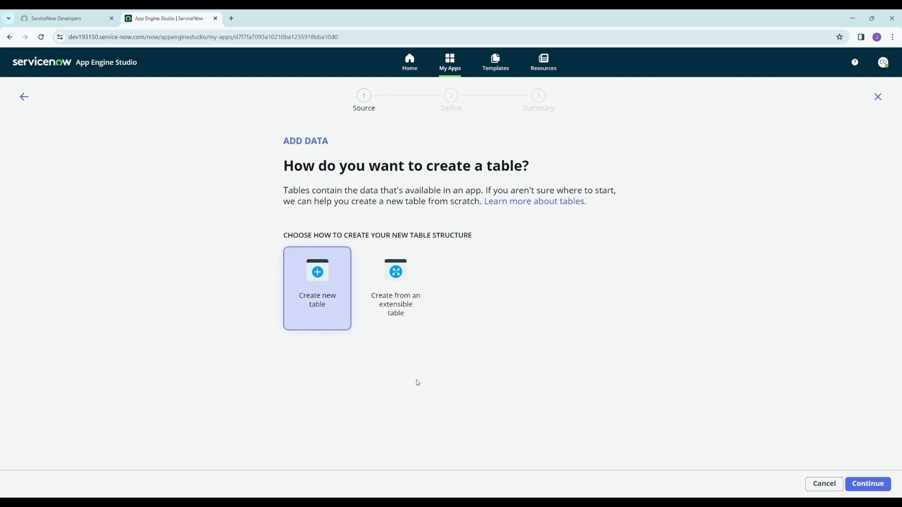
pyautogui.click(868, 484)
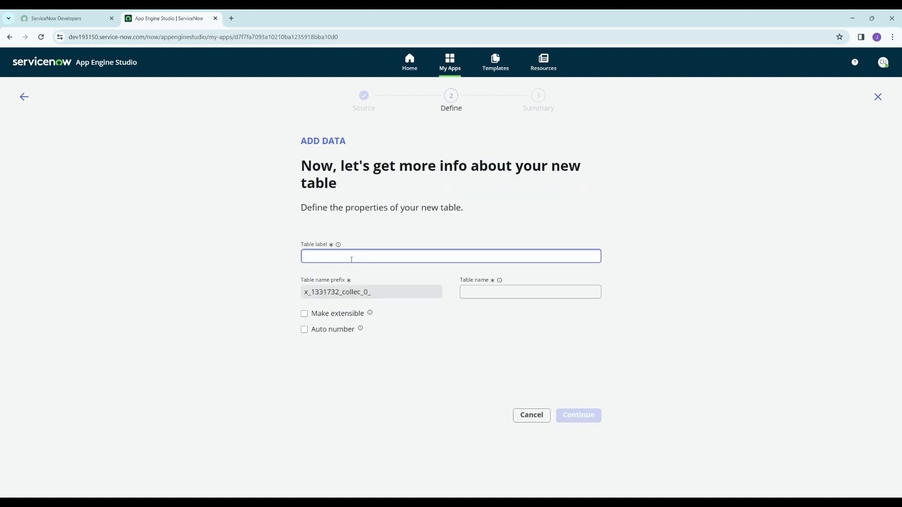
# Label the table "Collection Item" and continue to its permissions
pyautogui.write('Collection Item')
pyautogui.click(410, 415)
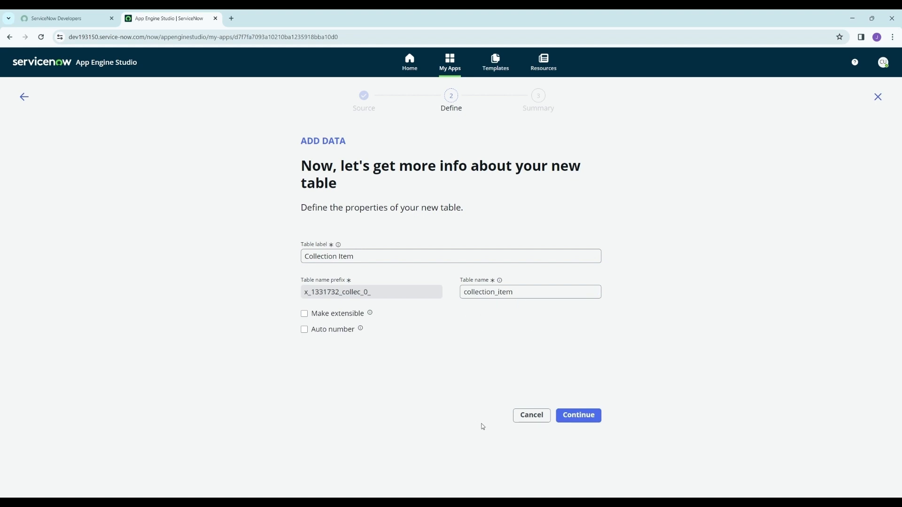
pyautogui.click(574, 419)
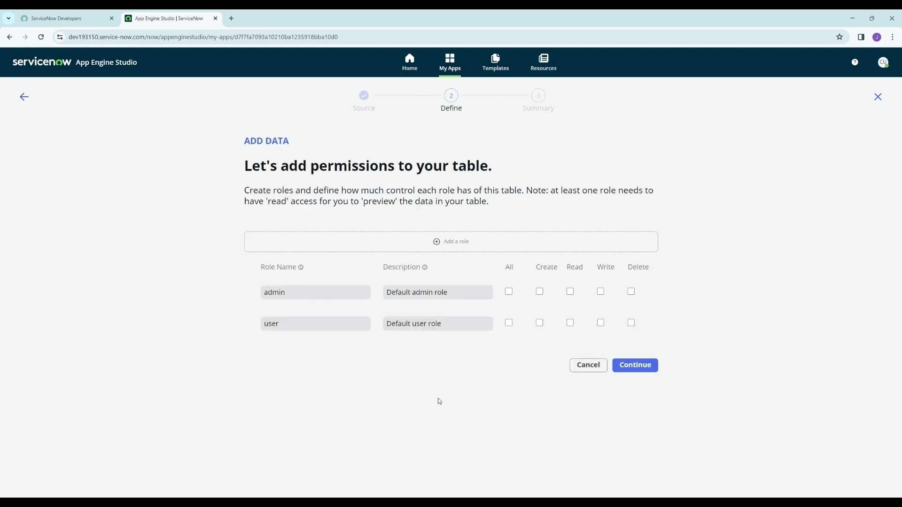
# Grant the admin role all table permissions and the user role all except Delete, and finish creating the table
pyautogui.click(509, 292)
pyautogui.click(509, 324)
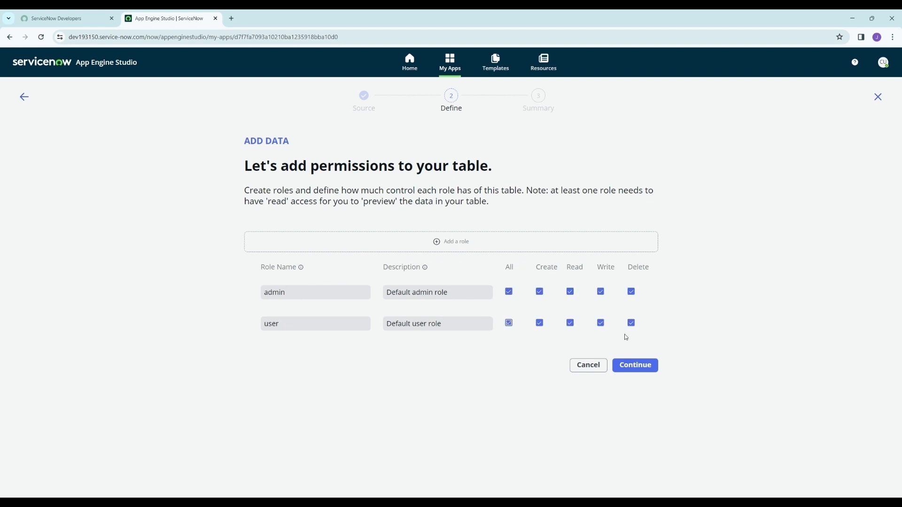
pyautogui.click(631, 323)
pyautogui.click(640, 369)
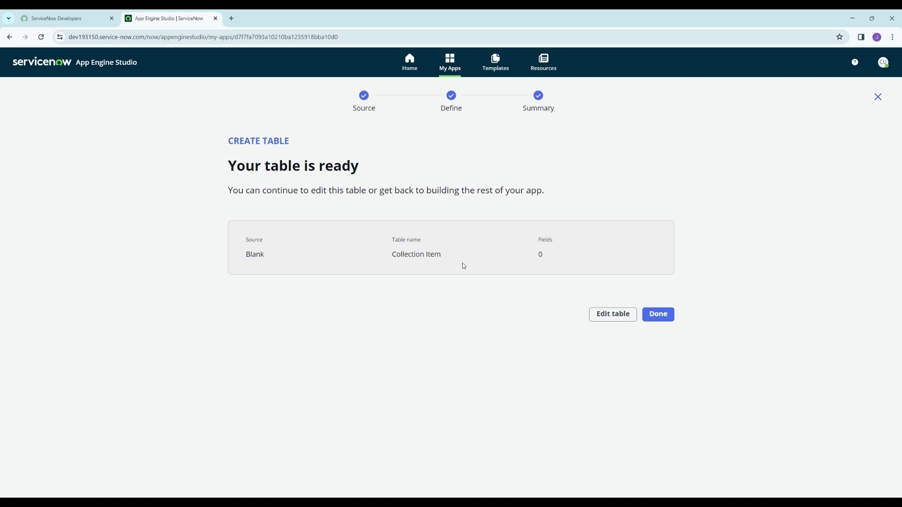
pyautogui.click(659, 314)
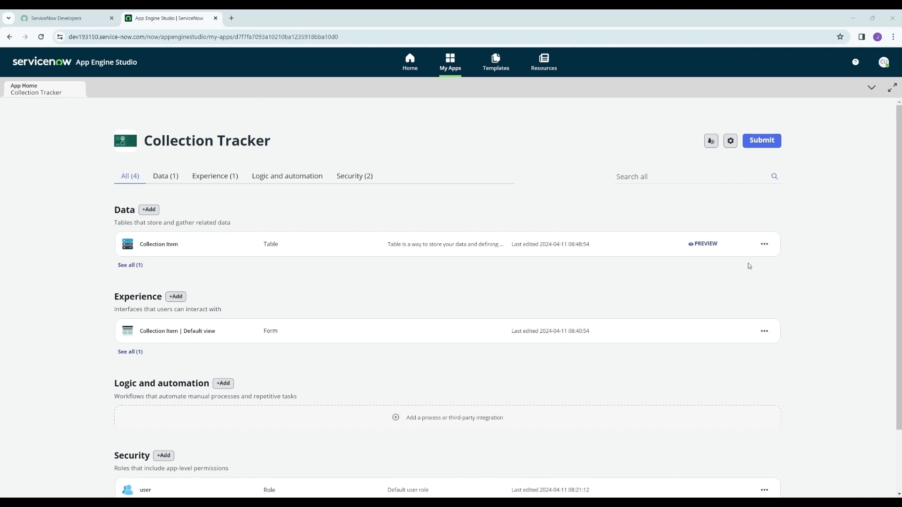
# Open the Collection Item table for editing, dismiss the data view tip, and switch its data view to Fields
pyautogui.click(764, 245)
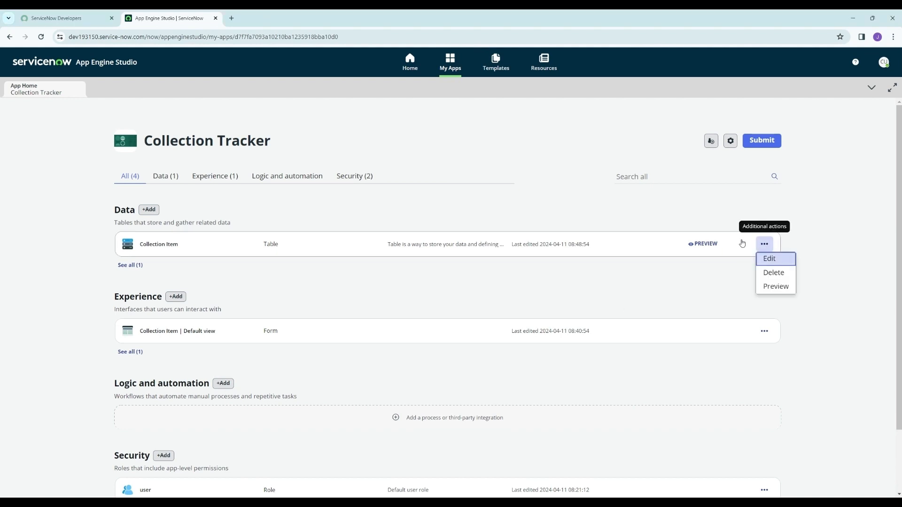
pyautogui.click(767, 260)
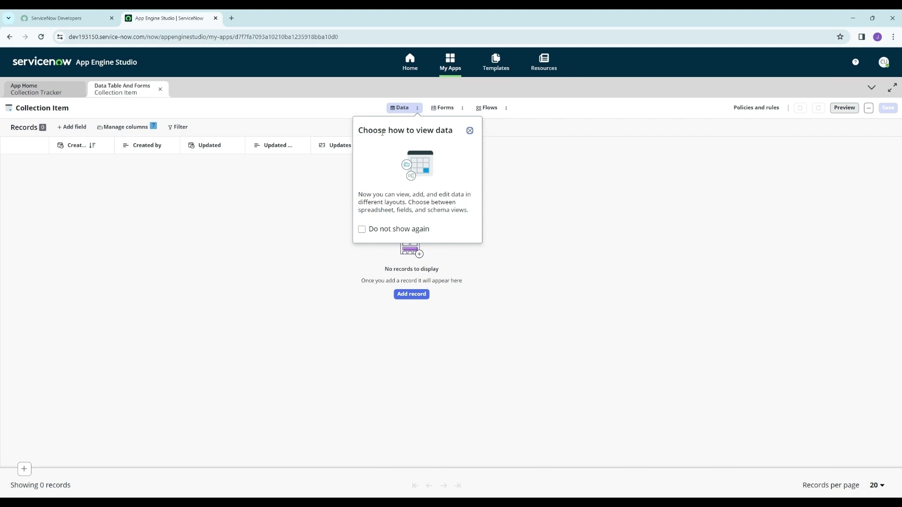
pyautogui.click(468, 132)
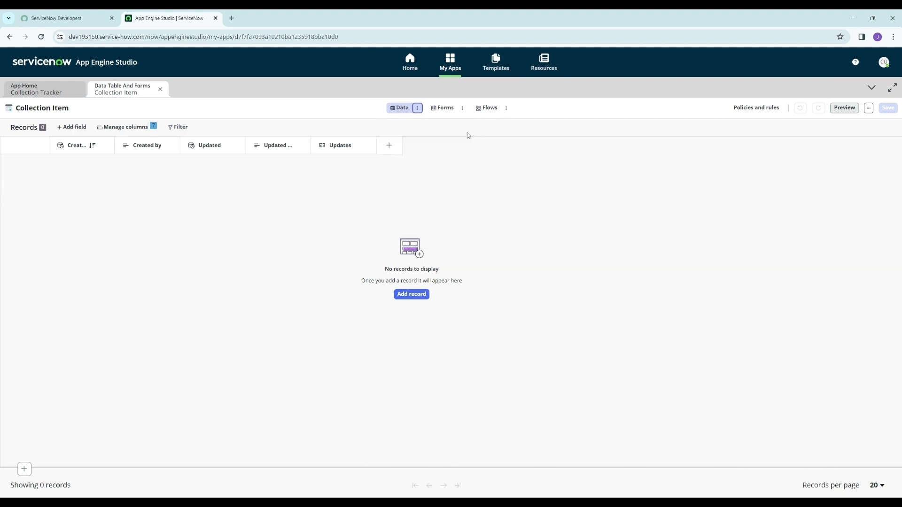
pyautogui.click(416, 109)
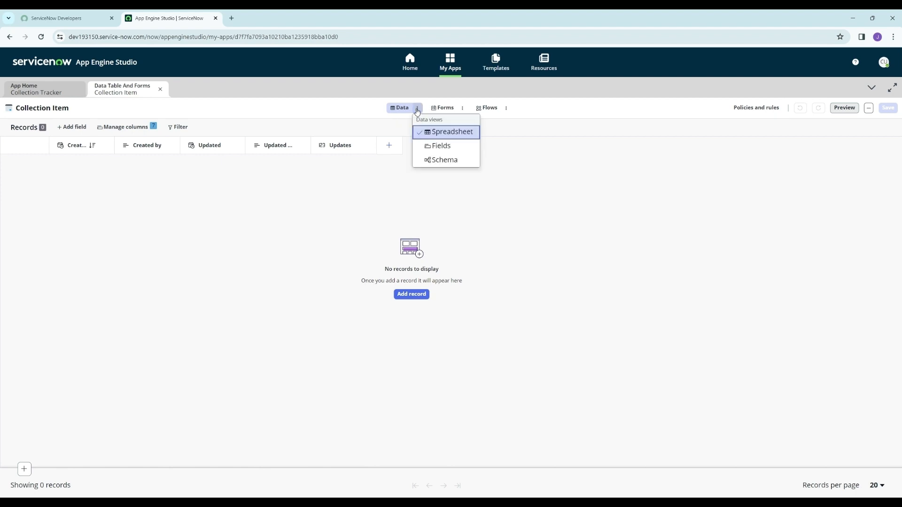
pyautogui.click(429, 150)
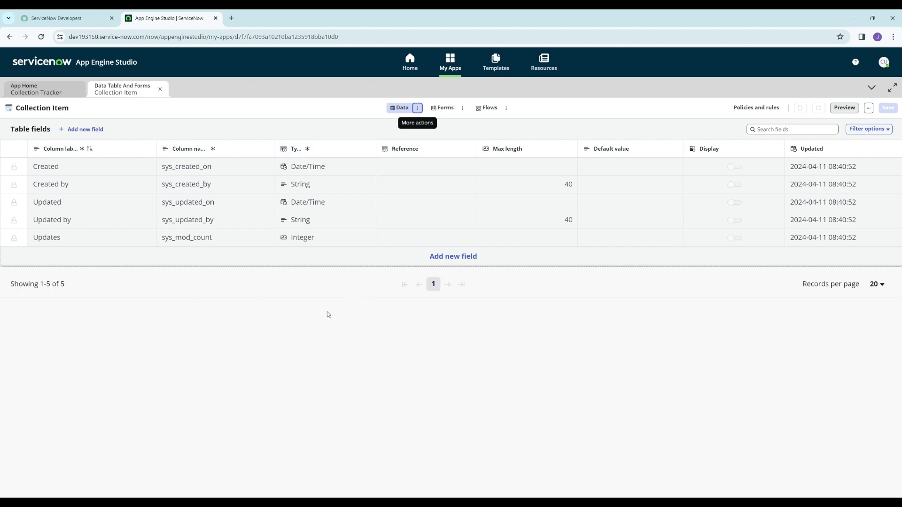
# Add a new field labelled "Item" and make it the table's display field
pyautogui.click(458, 260)
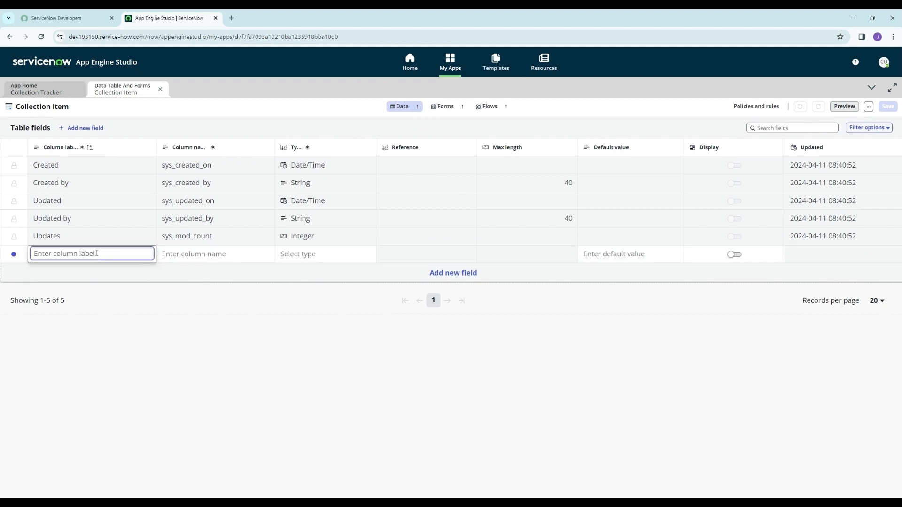
pyautogui.write('Item')
pyautogui.press('Return')
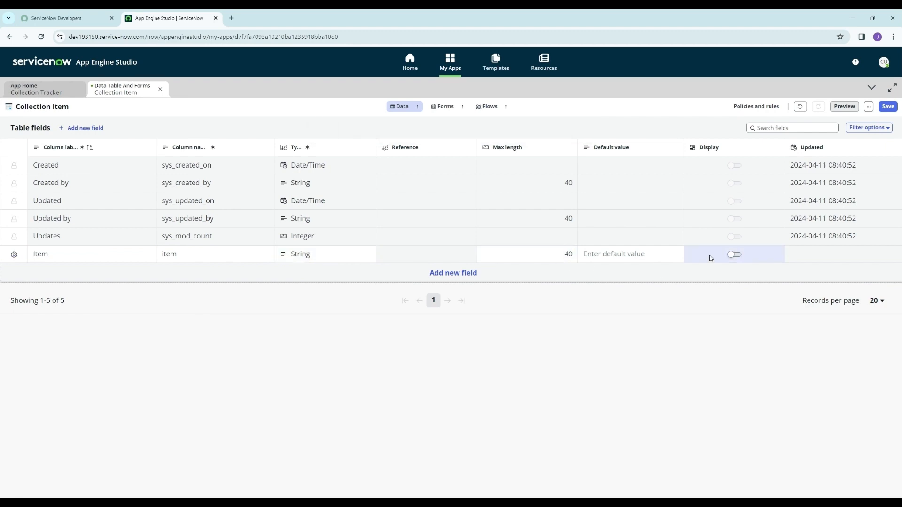
pyautogui.click(737, 255)
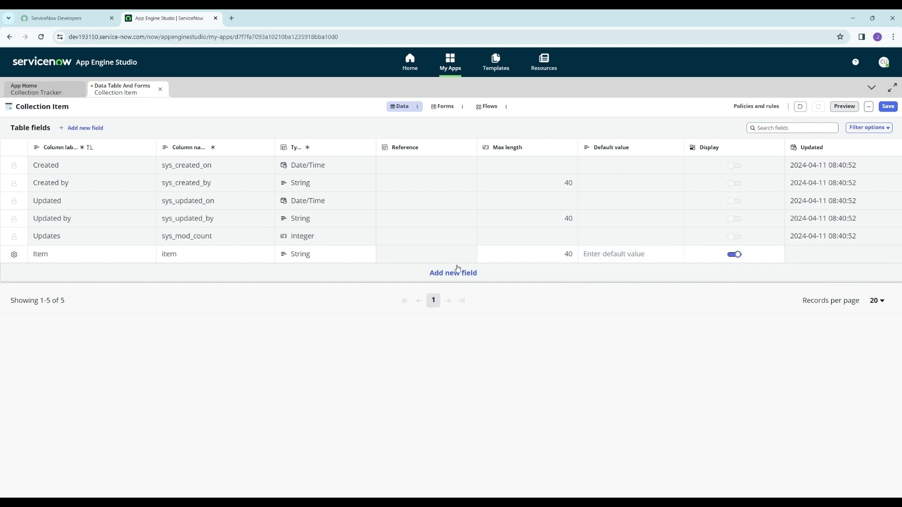
# Add a new field labelled "Cost" and set its type to Integer
pyautogui.click(459, 277)
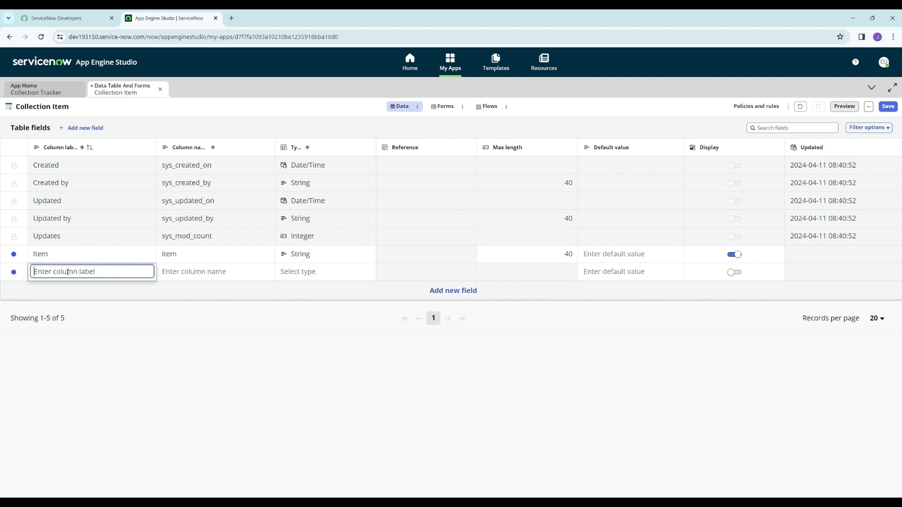
pyautogui.write('Cost')
pyautogui.press('Return')
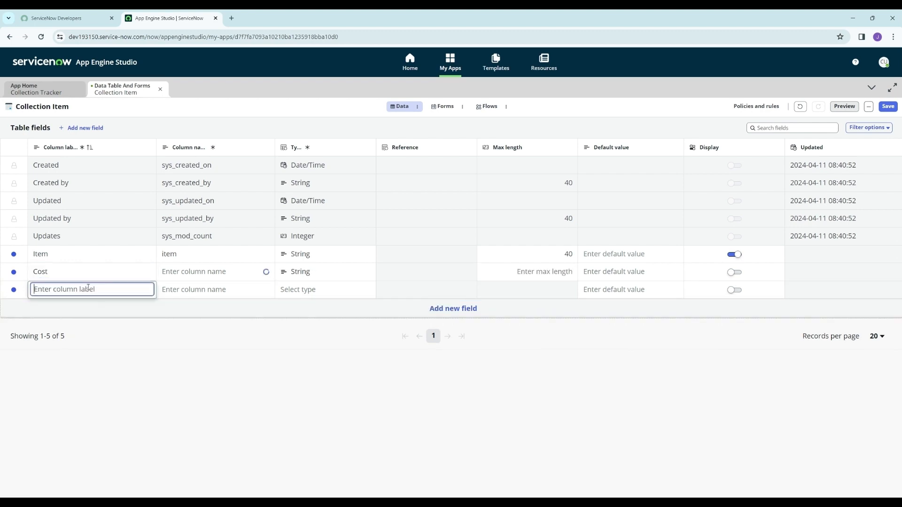
pyautogui.click(292, 278)
pyautogui.click(309, 273)
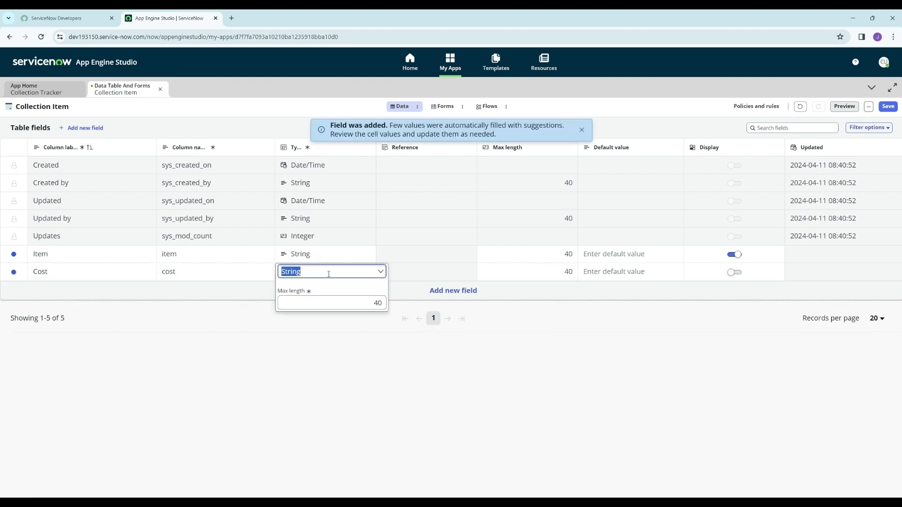
pyautogui.write('Integer')
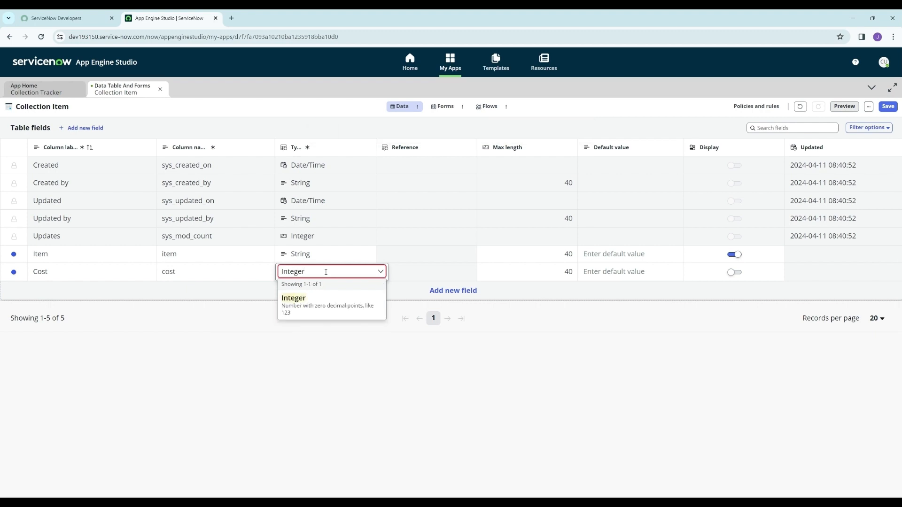
pyautogui.click(325, 306)
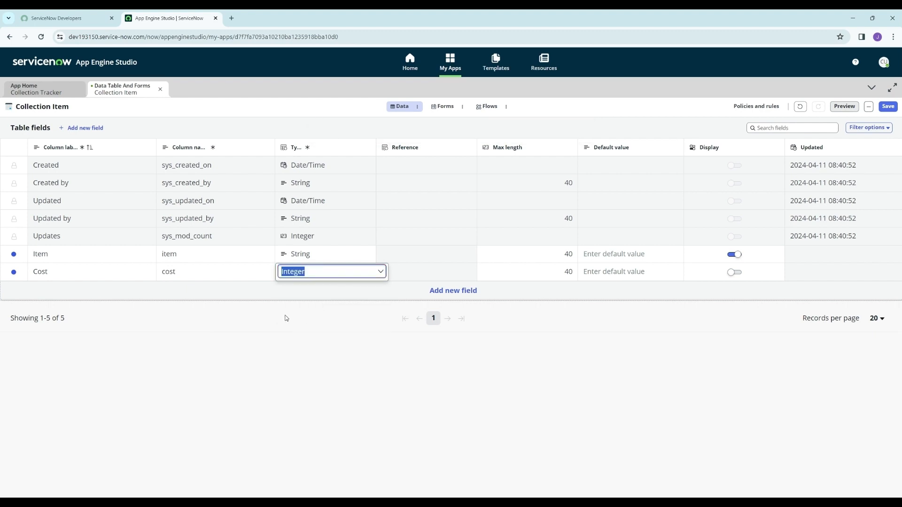
pyautogui.click(321, 296)
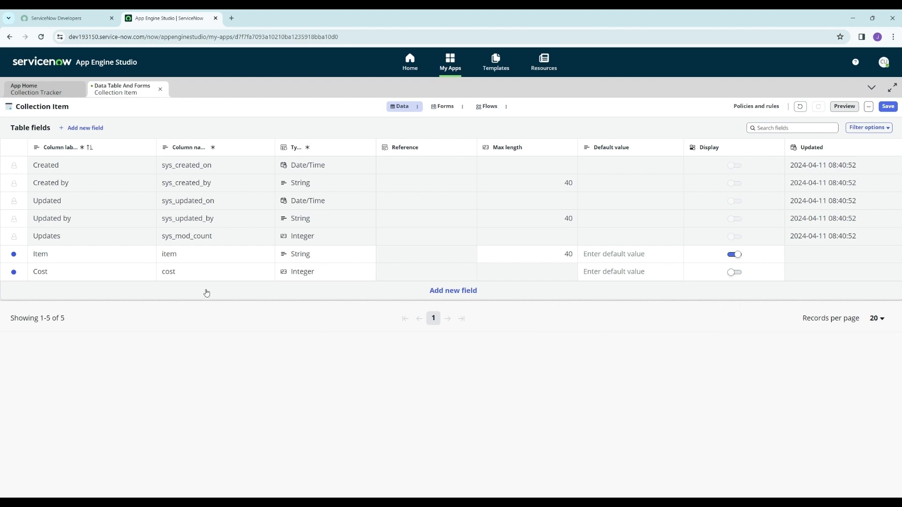
# Add a new field labelled "Value" and set its type to Integer
pyautogui.click(407, 292)
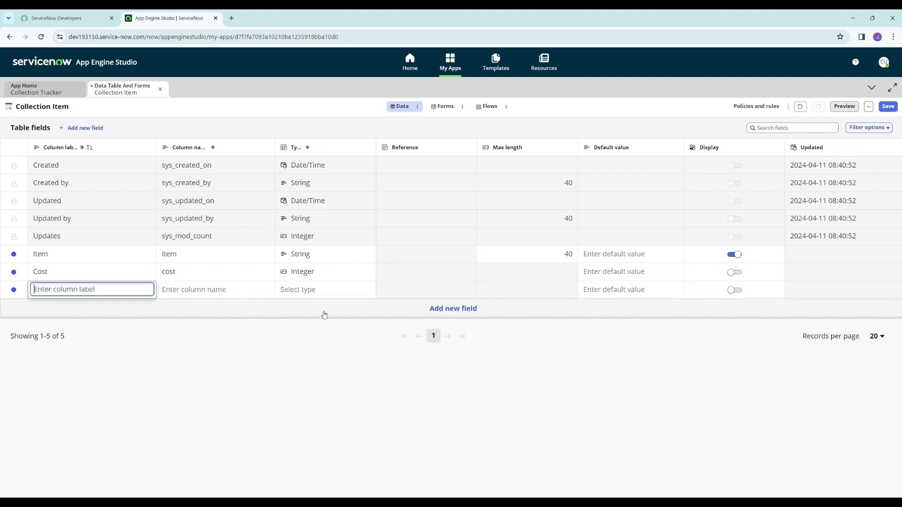
pyautogui.write('Value')
pyautogui.click(217, 311)
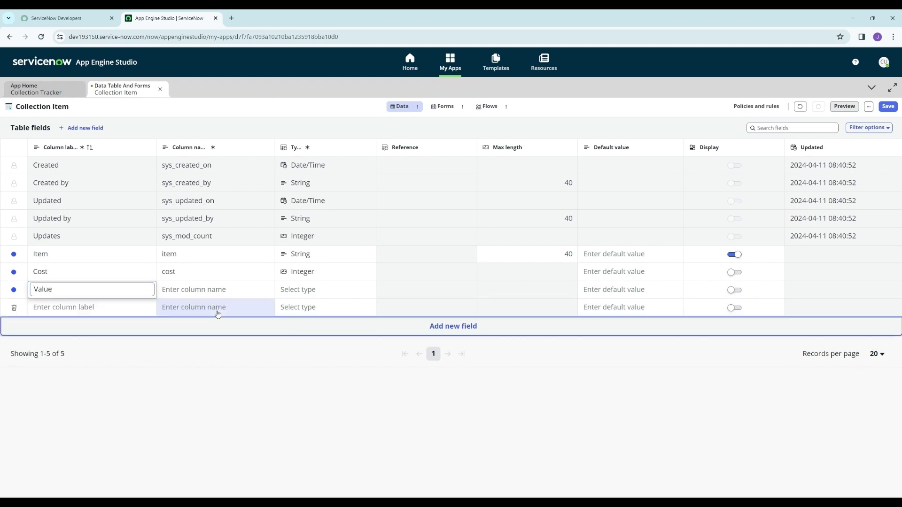
pyautogui.click(311, 288)
pyautogui.write('Integer')
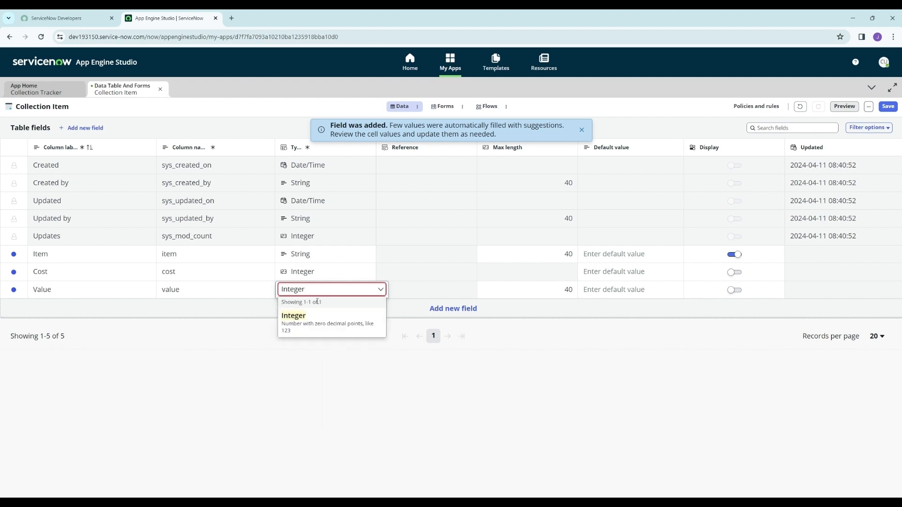
pyautogui.click(320, 324)
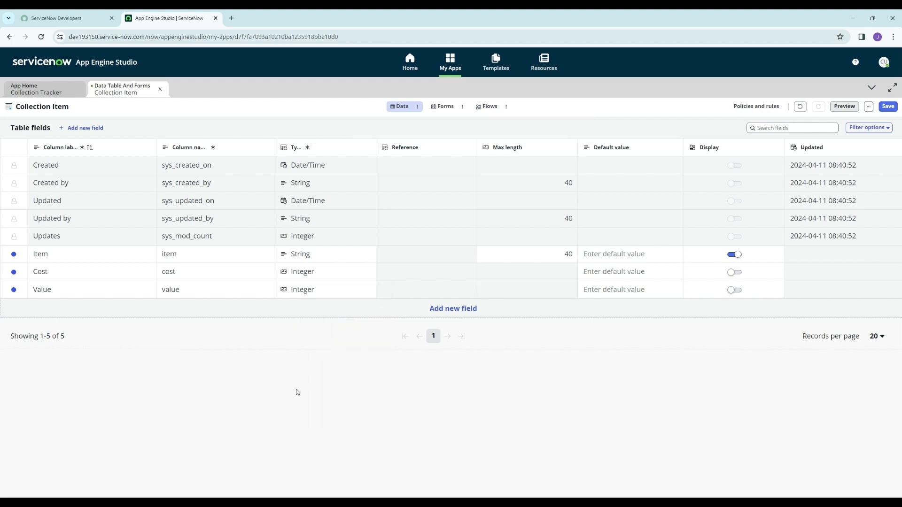
# Add a new field labelled "Date Purchased" and set its type to Date
pyautogui.click(471, 310)
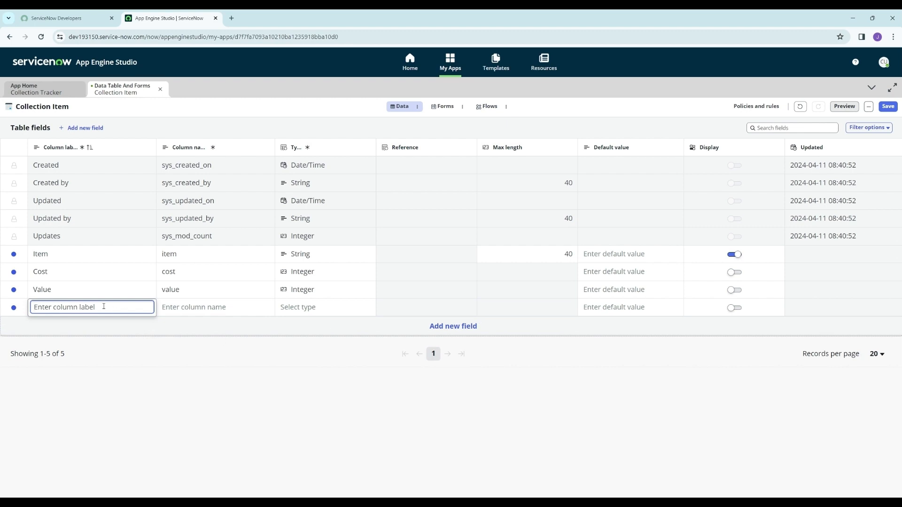
pyautogui.write('Date Purchased')
pyautogui.click(283, 453)
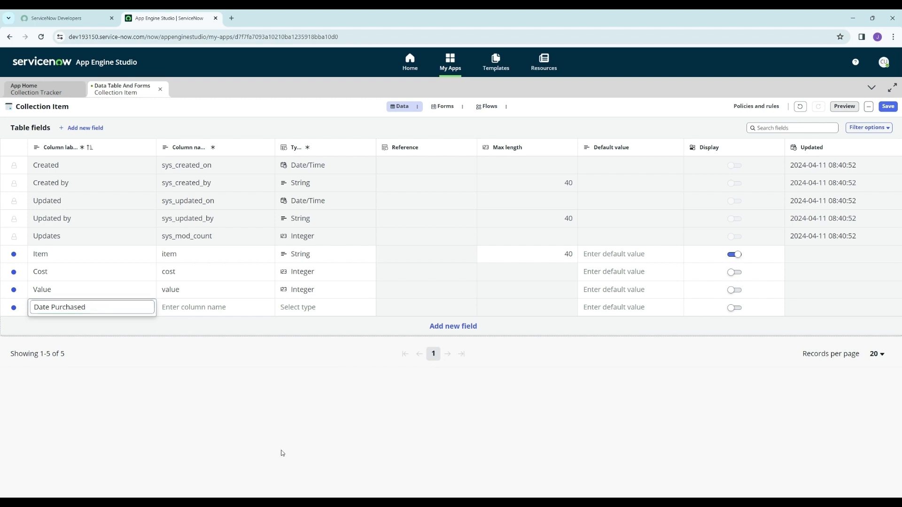
pyautogui.click(310, 308)
pyautogui.write('d')
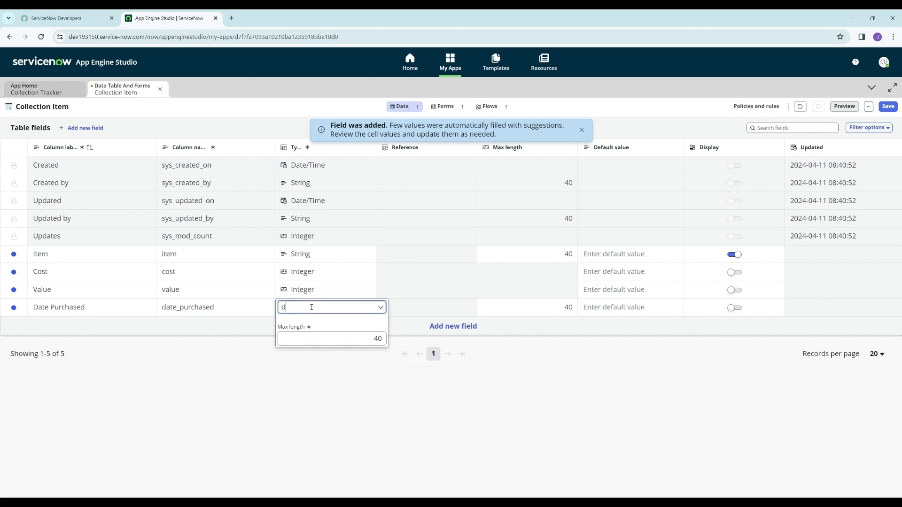
pyautogui.write('ate')
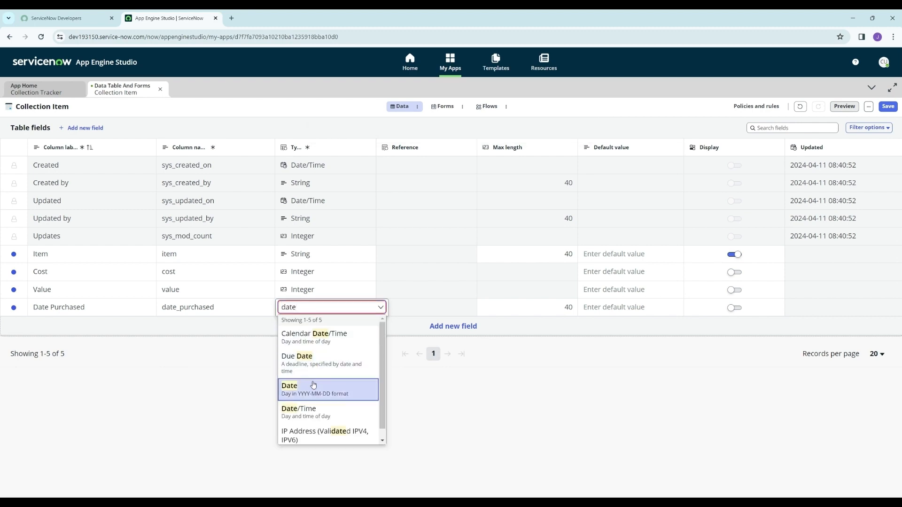
pyautogui.click(314, 385)
pyautogui.click(250, 391)
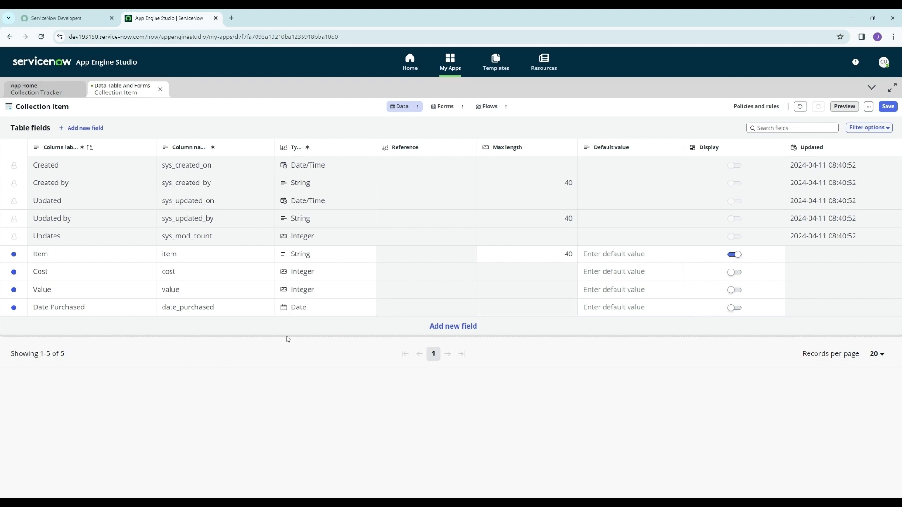
# Add a "Description" field with a maximum length of 4000 and save the table
pyautogui.click(453, 327)
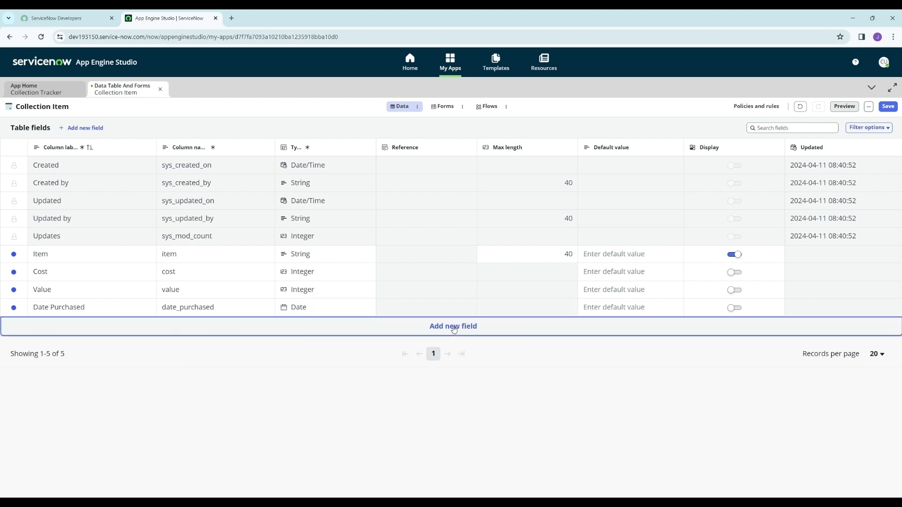
pyautogui.write('D')
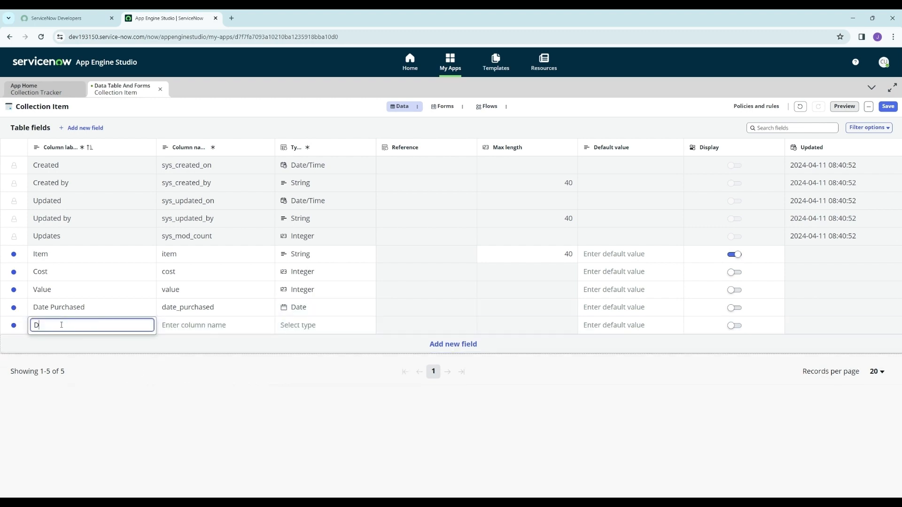
pyautogui.write('escription')
pyautogui.click(186, 406)
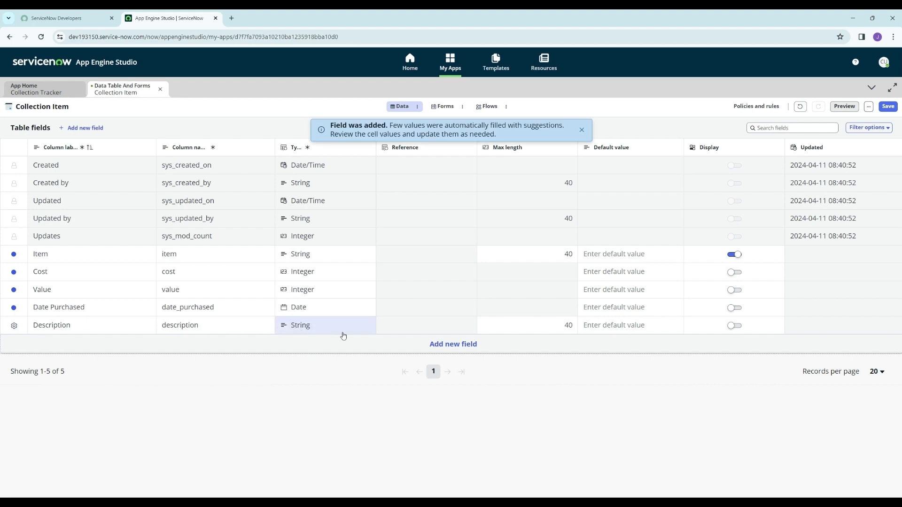
pyautogui.click(552, 331)
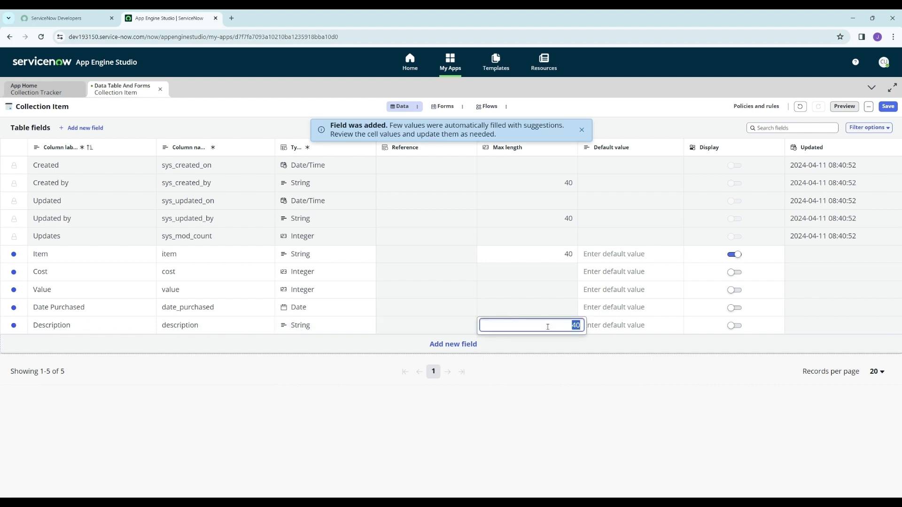
pyautogui.press('BackSpace')
pyautogui.write('000')
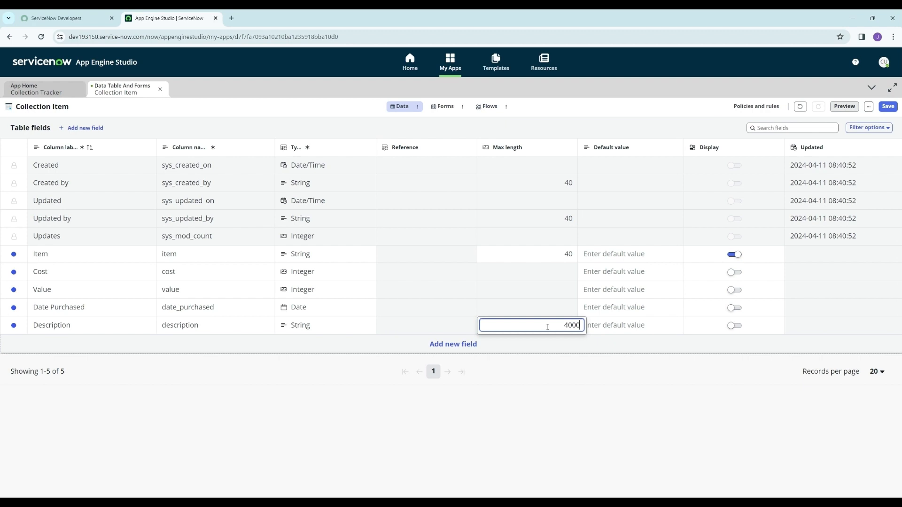
pyautogui.click(566, 405)
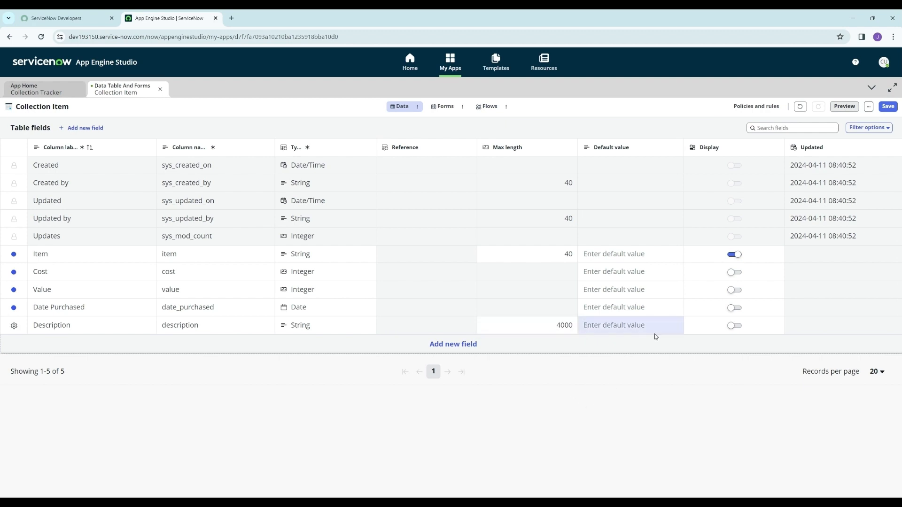
pyautogui.click(888, 106)
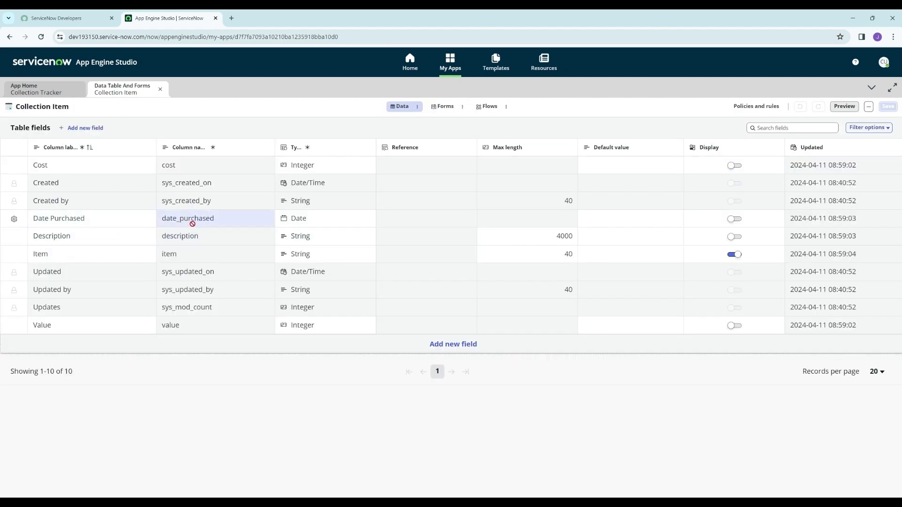
# In the table's spreadsheet view, select the Item, Cost, Value, Date Purchased and Description columns for display
pyautogui.click(417, 108)
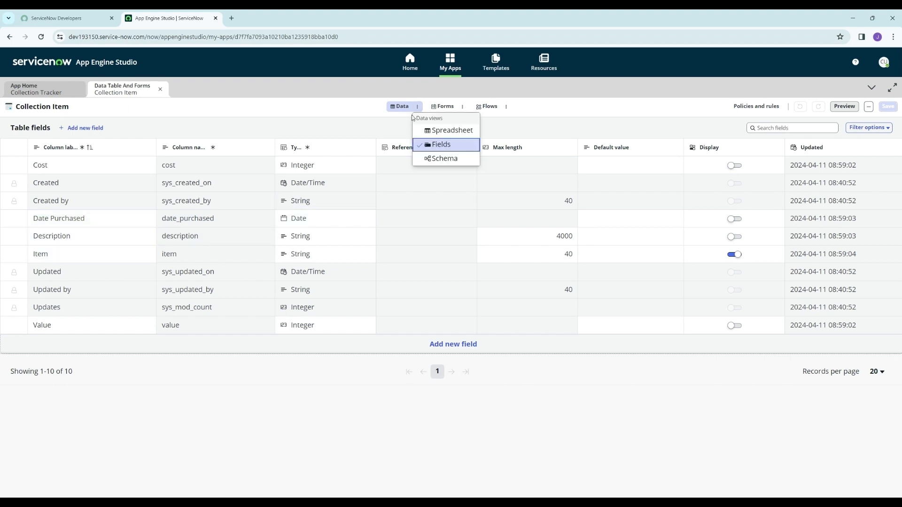
pyautogui.click(434, 132)
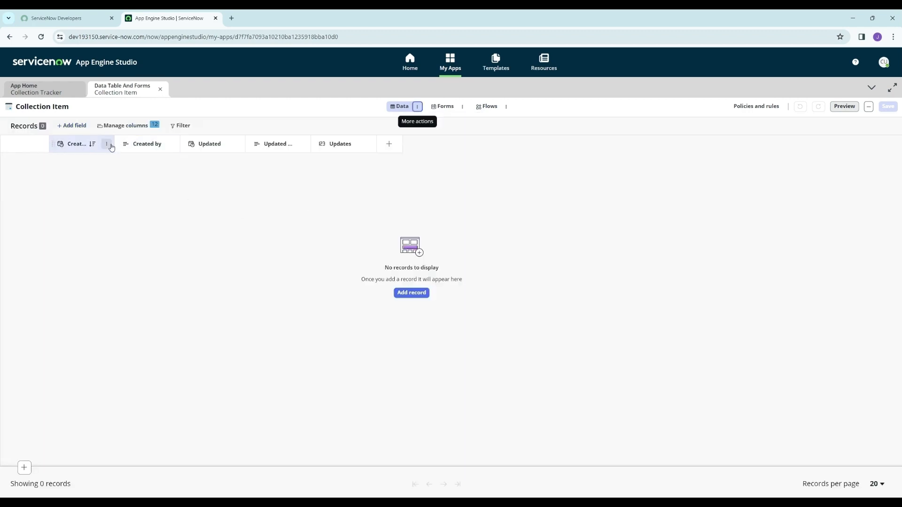
pyautogui.click(124, 130)
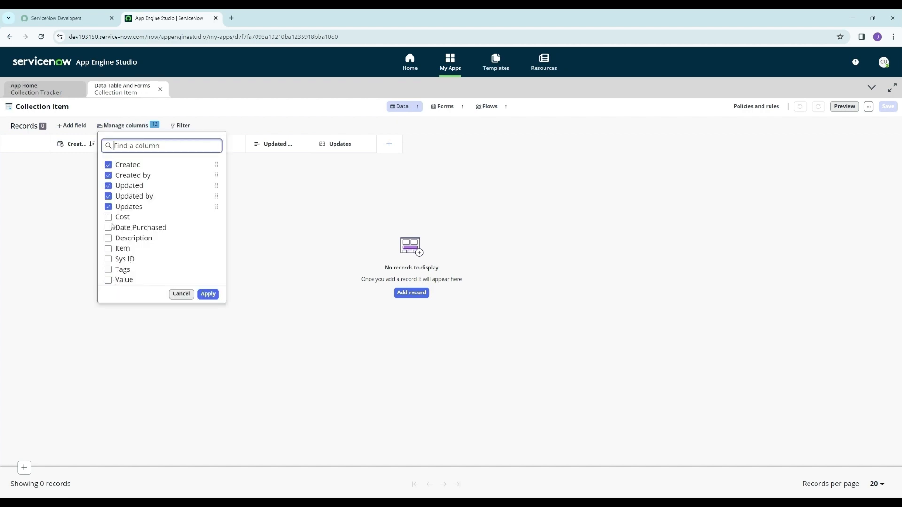
pyautogui.click(109, 248)
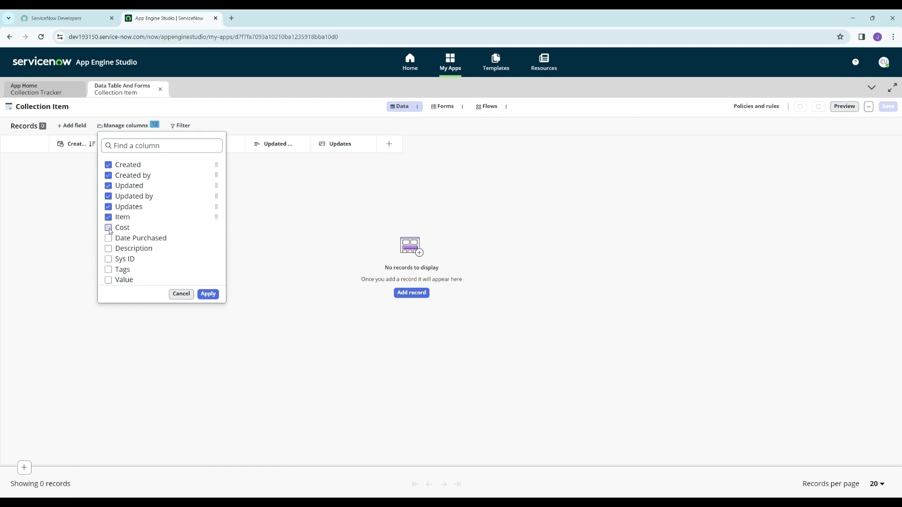
pyautogui.click(109, 228)
pyautogui.click(109, 280)
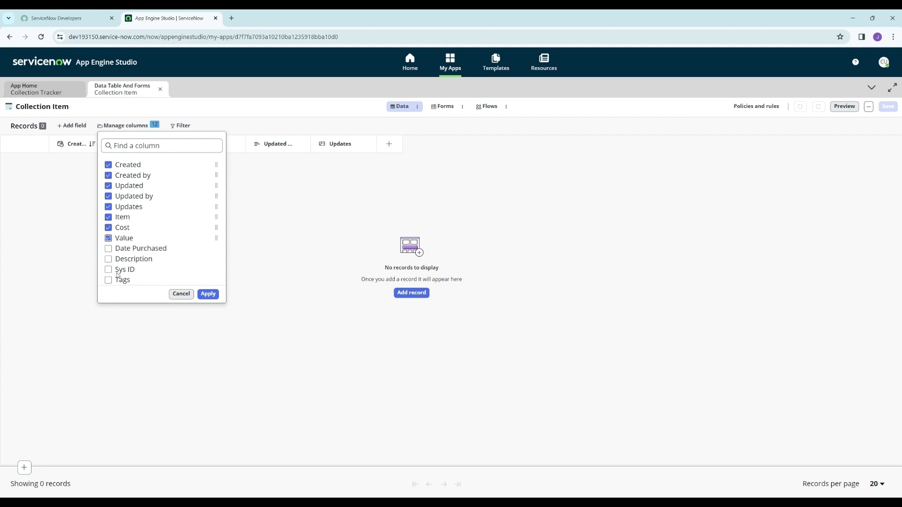
pyautogui.click(108, 249)
pyautogui.click(108, 259)
# Remove the Created, Created by, Updated, Updated by and Updates columns from the spreadsheet view and apply the column selection
pyautogui.click(108, 165)
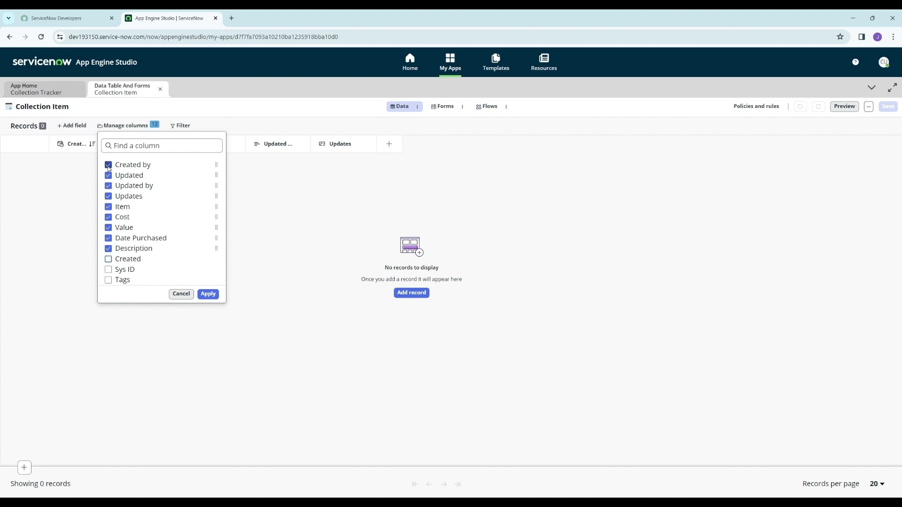
pyautogui.click(108, 165)
pyautogui.click(108, 165)
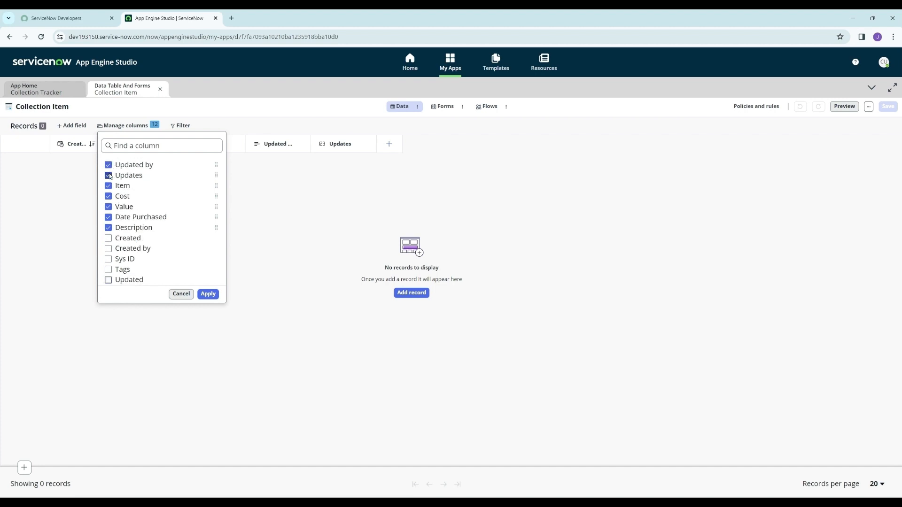
pyautogui.click(108, 165)
pyautogui.click(108, 165)
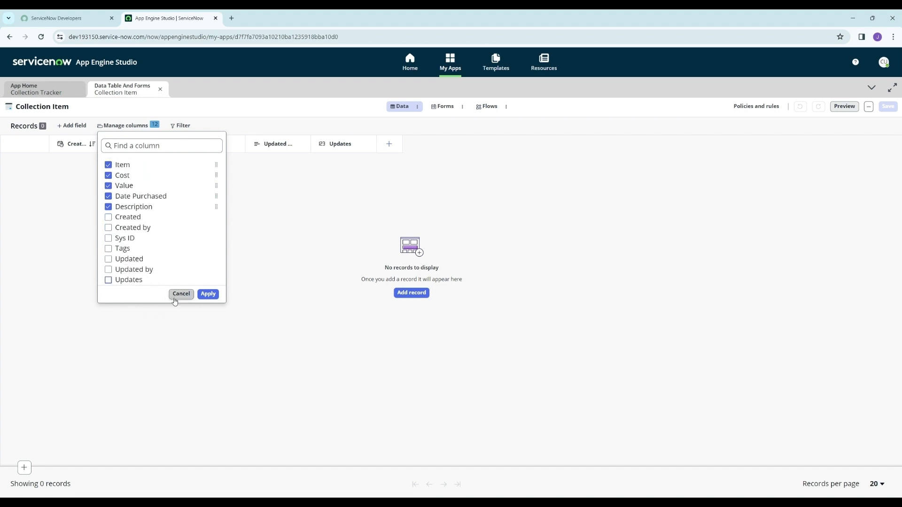
pyautogui.click(208, 295)
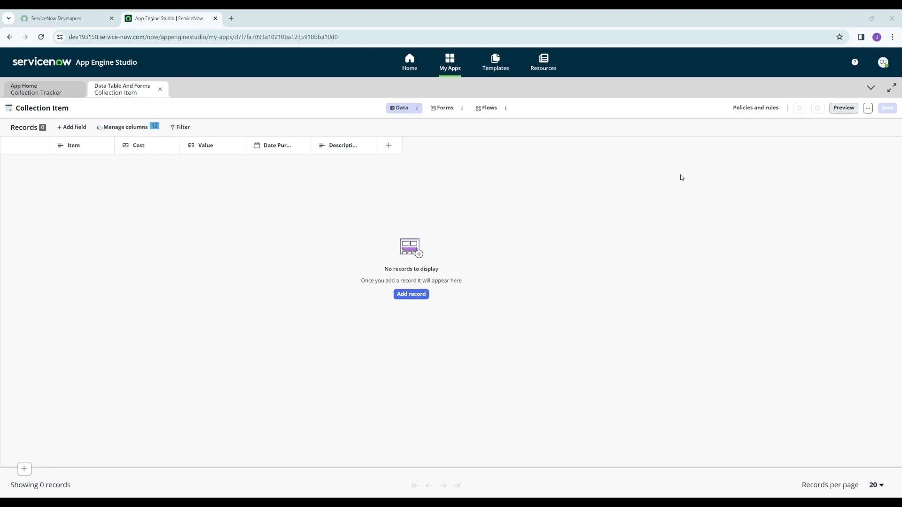
# Preview the table and start a new record with Item "Lego Parisian Restaurant" and Date Purchased 2023-12-12
pyautogui.click(847, 111)
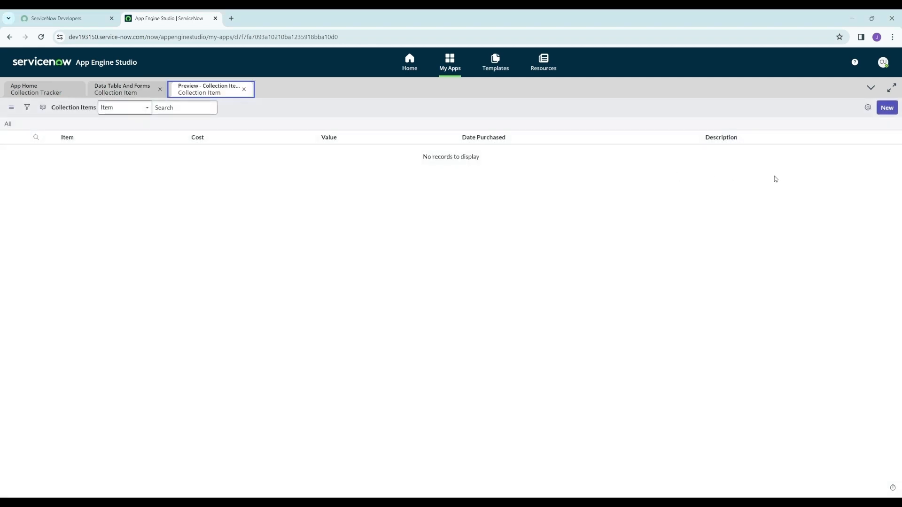
pyautogui.click(887, 110)
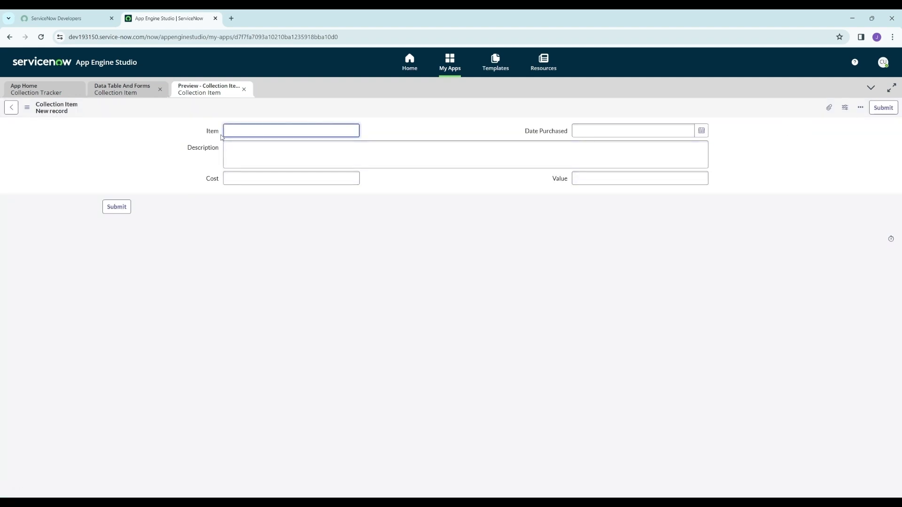
pyautogui.write('Lego Parisian Restaurant')
pyautogui.click(702, 131)
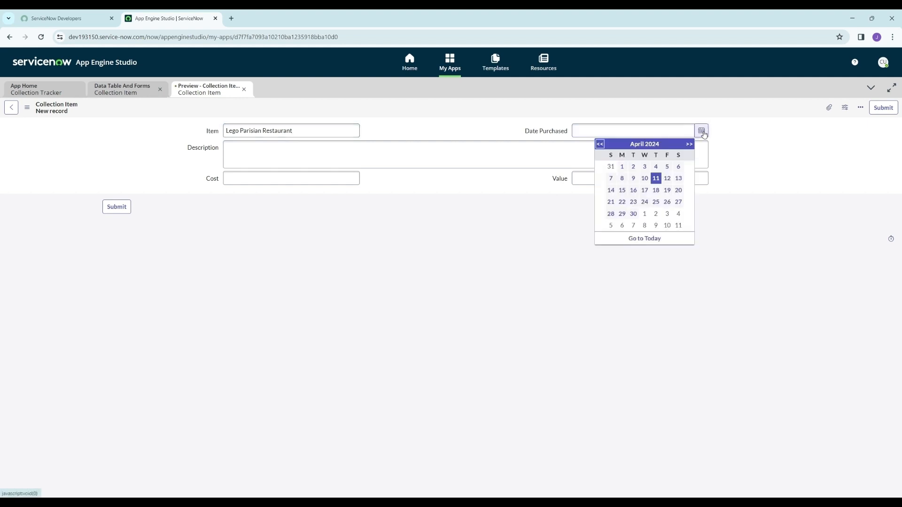
pyautogui.click(599, 144)
pyautogui.click(600, 144)
pyautogui.click(600, 144)
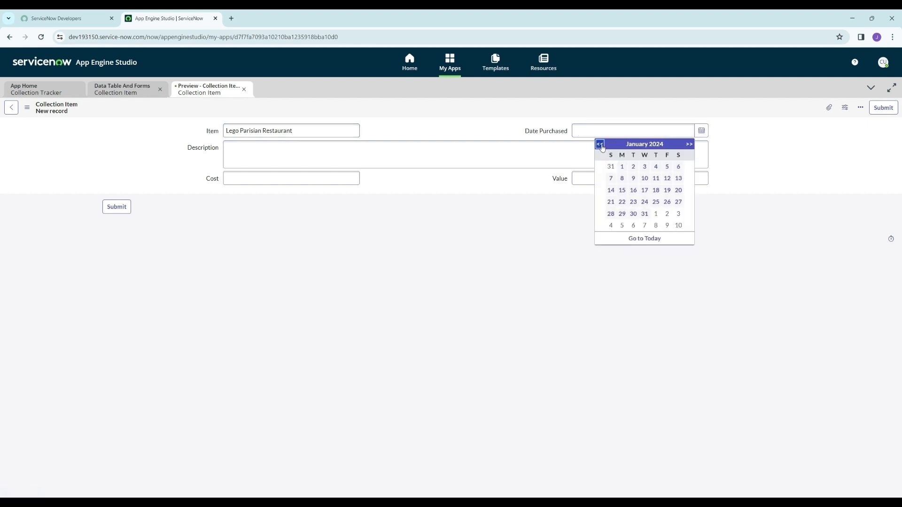
pyautogui.click(600, 144)
pyautogui.click(635, 192)
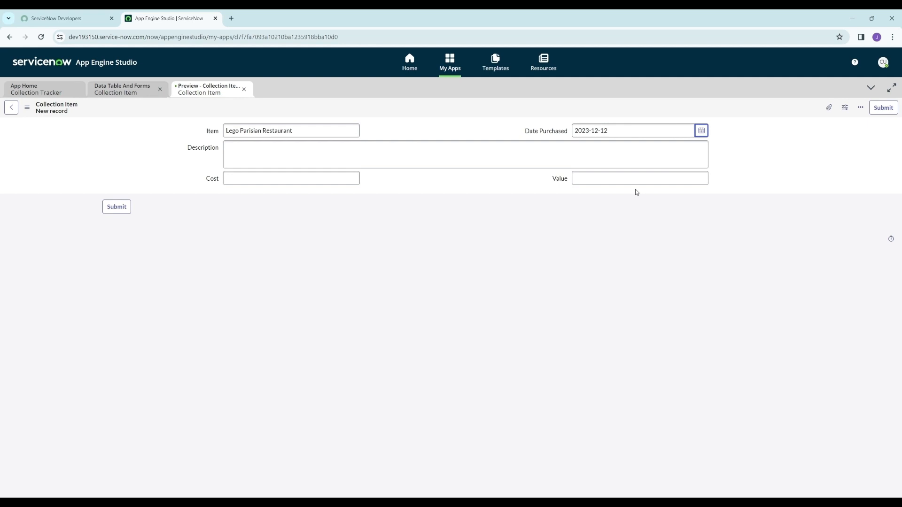
# Give the Lego record the description "Modular Lego Set" and a cost of 199, submit it and return to the record list
pyautogui.click(313, 156)
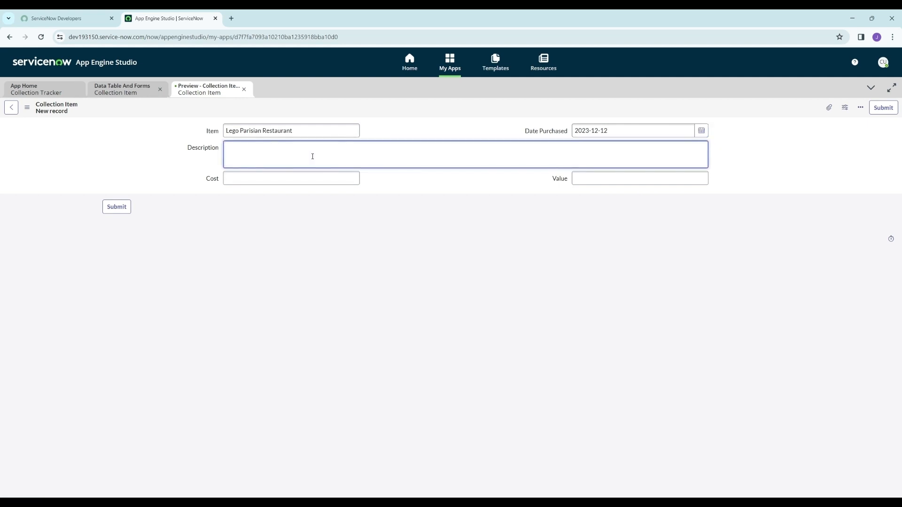
pyautogui.write('Modular Lego Set')
pyautogui.click(319, 177)
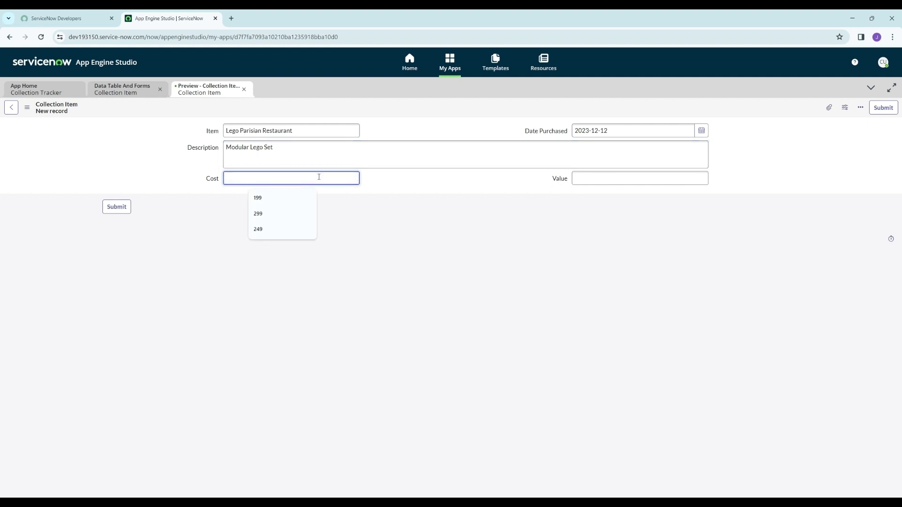
pyautogui.write('199')
pyautogui.click(340, 219)
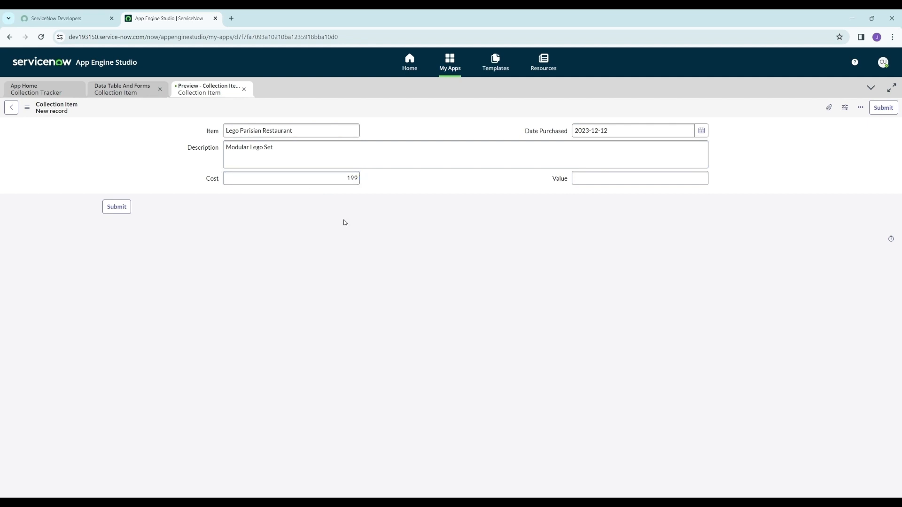
pyautogui.click(889, 108)
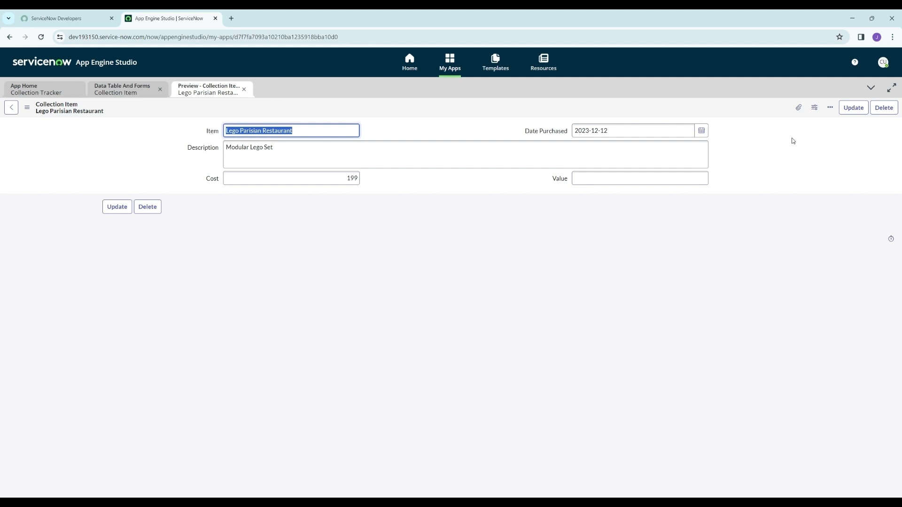
pyautogui.click(240, 96)
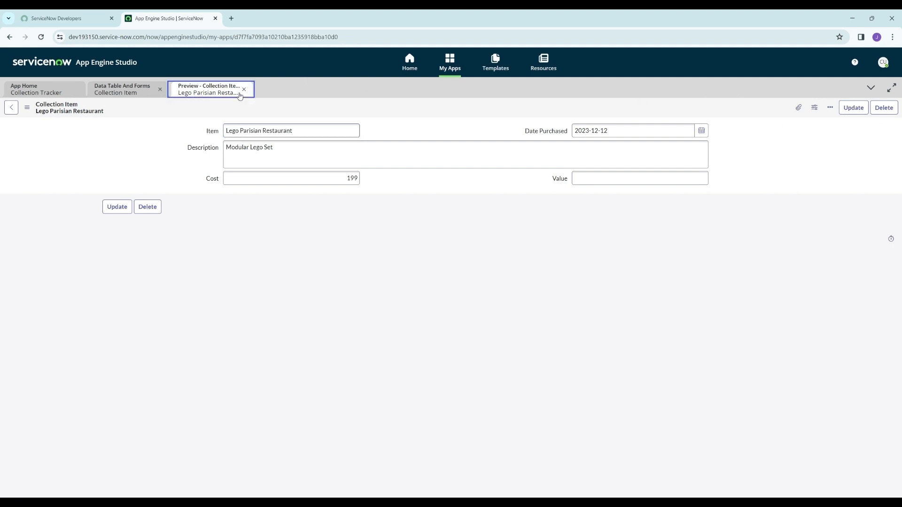
pyautogui.click(12, 109)
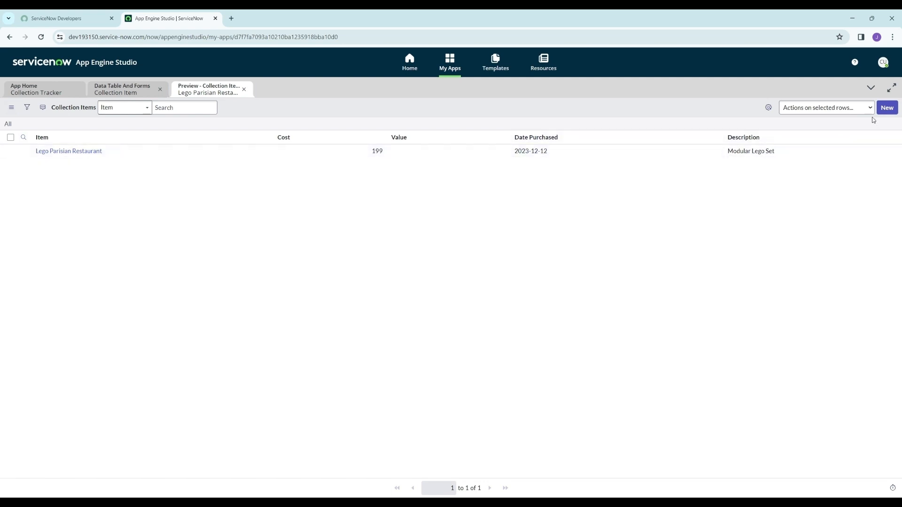
# Start a new collection item record named "Watch" with Date Purchased 2023-12-11
pyautogui.click(887, 108)
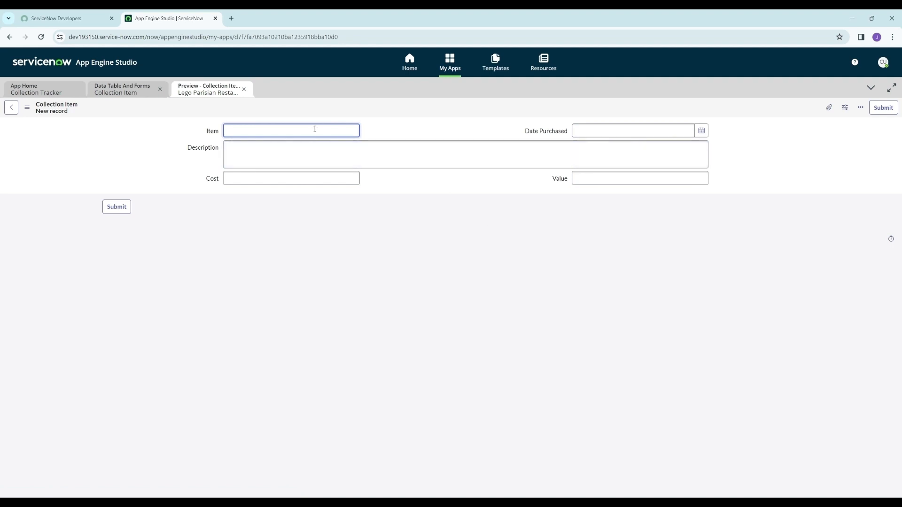
pyautogui.write('Watch')
pyautogui.click(702, 131)
pyautogui.click(599, 144)
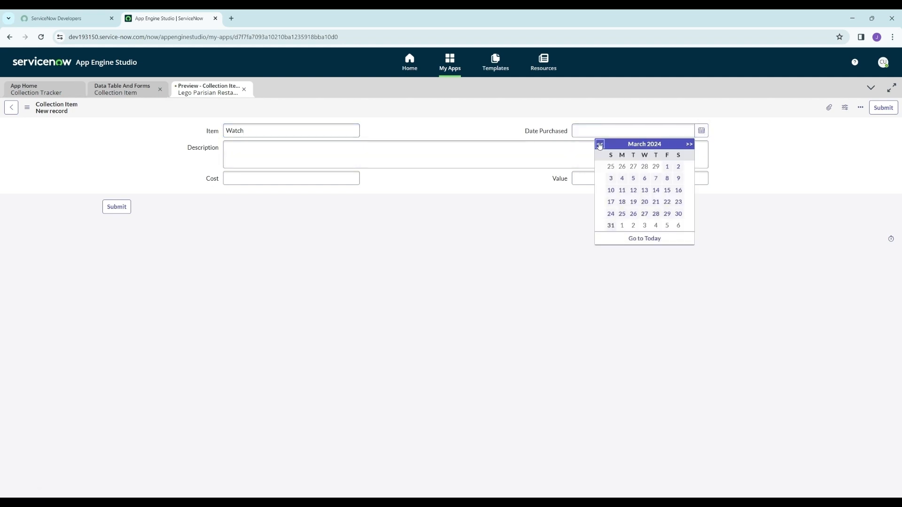
pyautogui.click(600, 145)
pyautogui.click(600, 144)
pyautogui.click(600, 145)
pyautogui.click(622, 190)
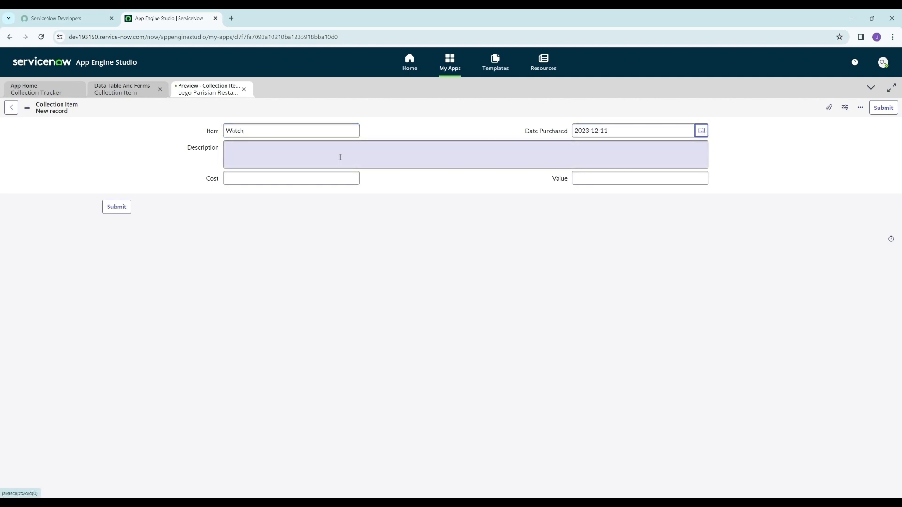
# Give the Watch record the description "Casio Vintage Watch" and a cost of 1500, submit it and return to the record list
pyautogui.click(340, 154)
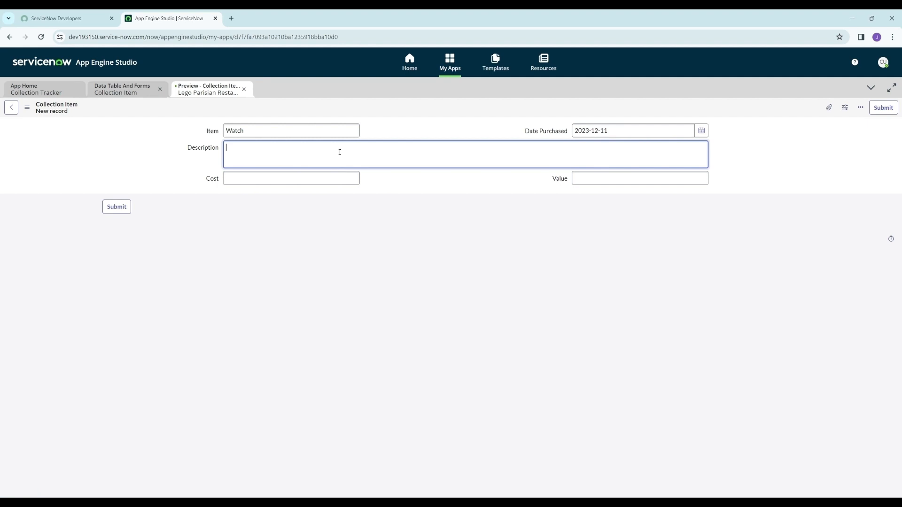
pyautogui.write('Casio Vintage Watch')
pyautogui.click(320, 179)
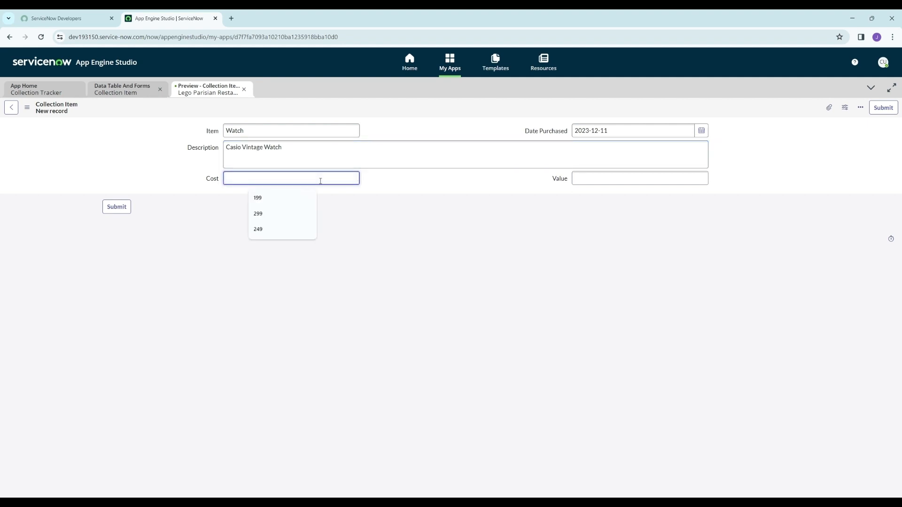
pyautogui.write('1500')
pyautogui.click(305, 242)
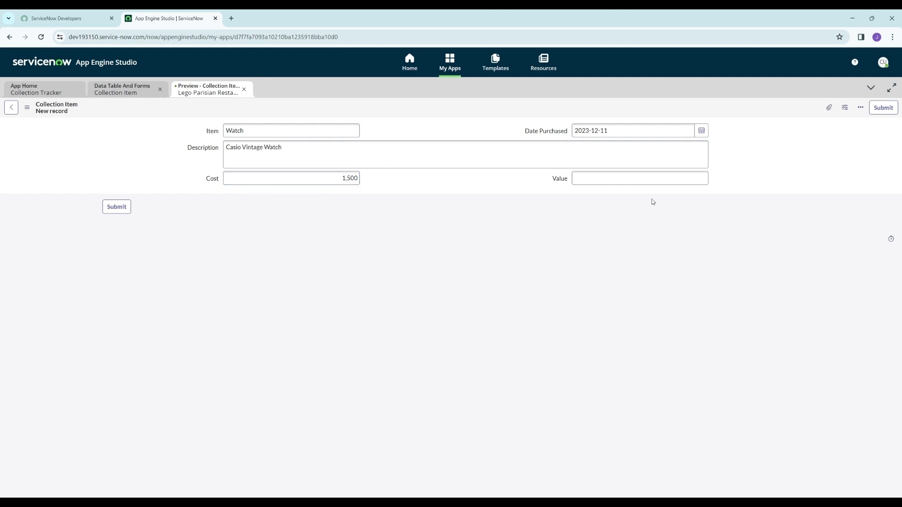
pyautogui.click(883, 107)
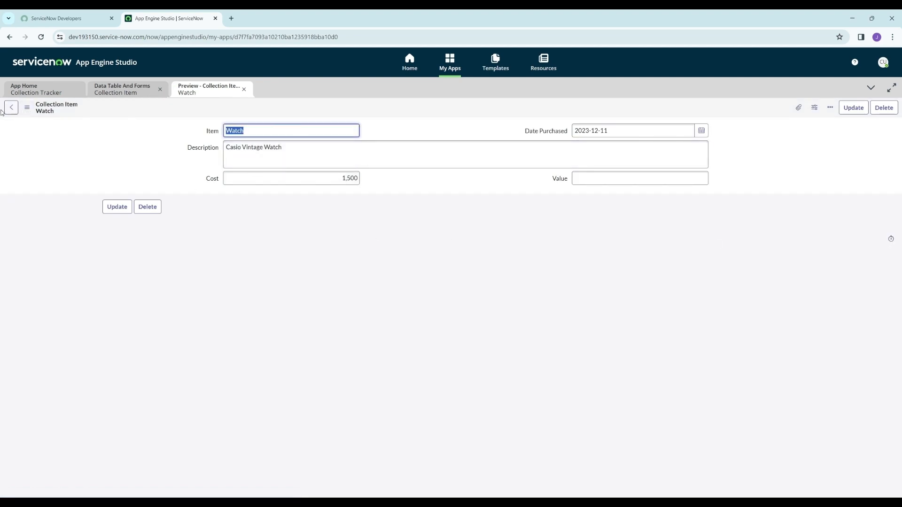
pyautogui.click(10, 108)
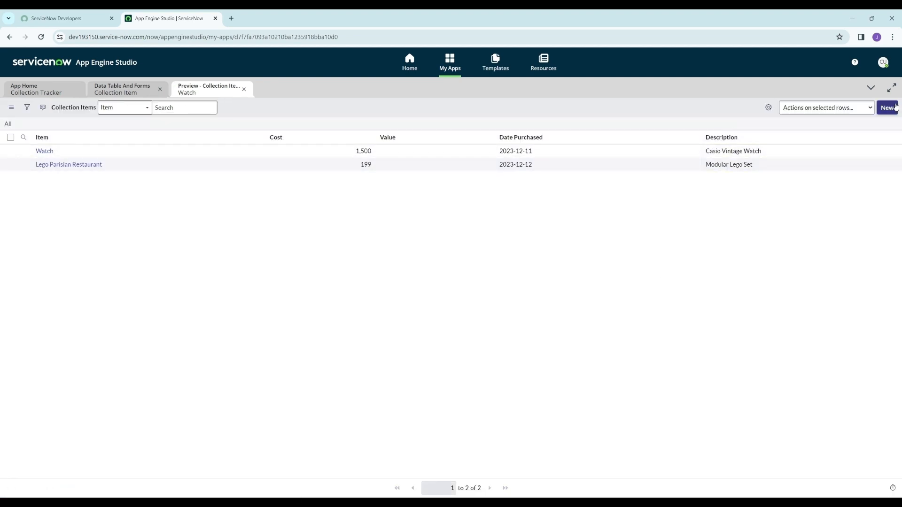
# Start a new collection item record named "Keyboard" with Date Purchased 2024-04-08
pyautogui.click(887, 108)
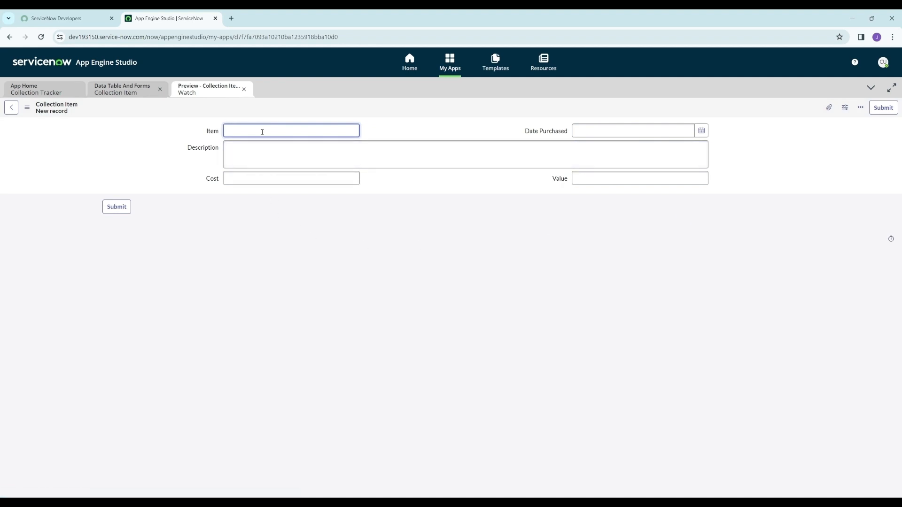
pyautogui.write('Keyboard')
pyautogui.click(702, 131)
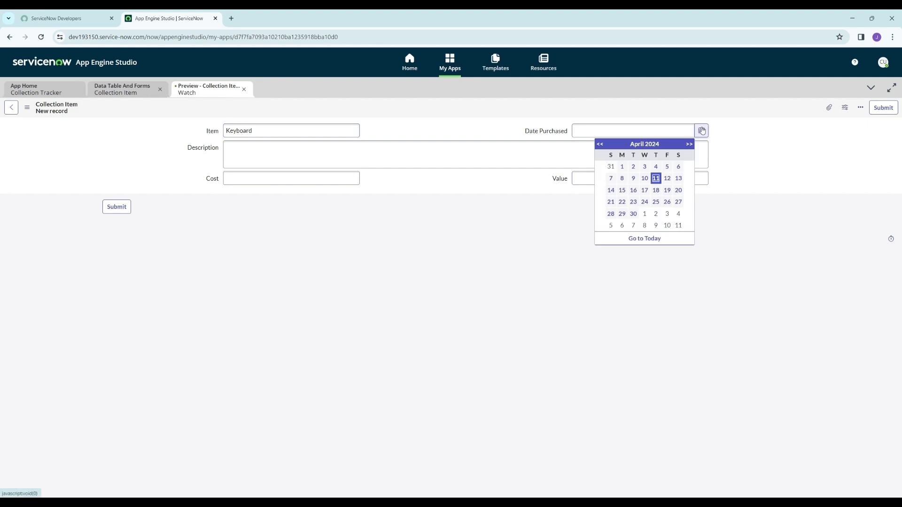
pyautogui.click(623, 182)
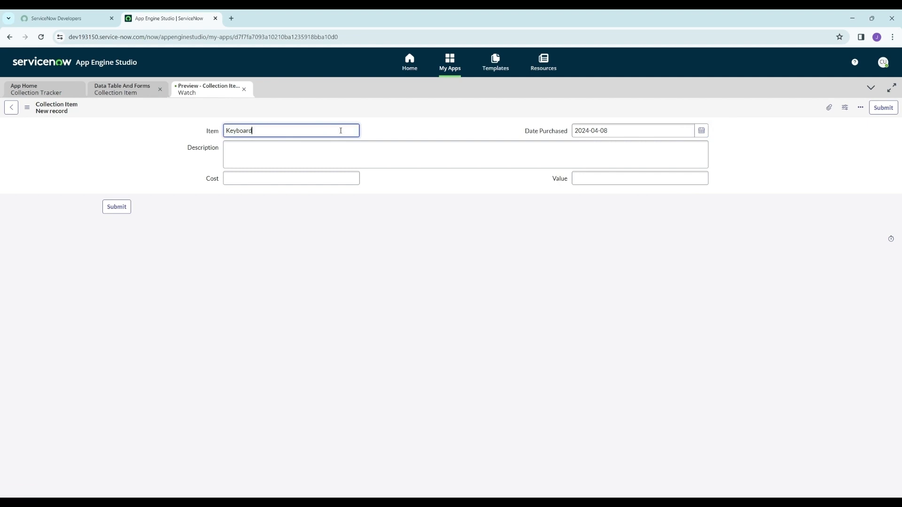
# Describe the Keyboard record as "This Keyboard is a full sized keyboard", set its cost to 249, submit it and return to the list
pyautogui.click(338, 148)
pyautogui.write('T')
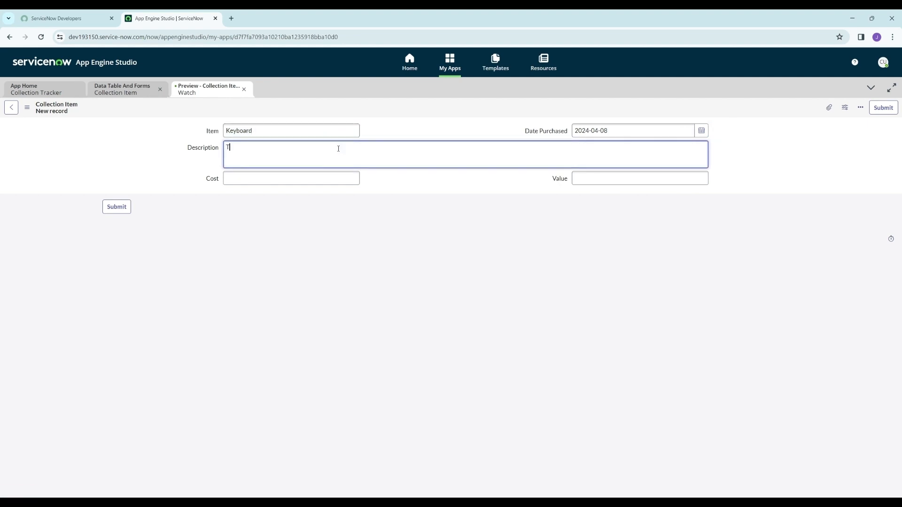
pyautogui.write('his Keyboard is a full sized keyboard')
pyautogui.click(333, 178)
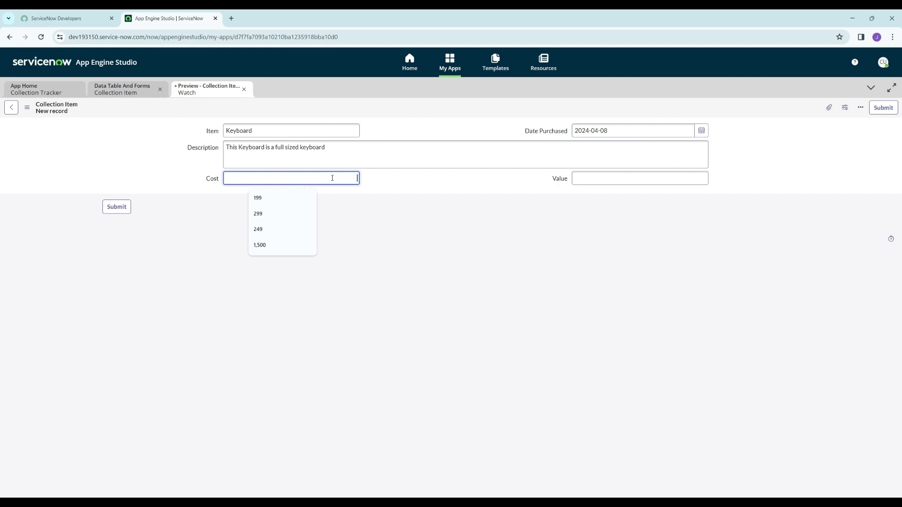
pyautogui.write('249')
pyautogui.click(123, 212)
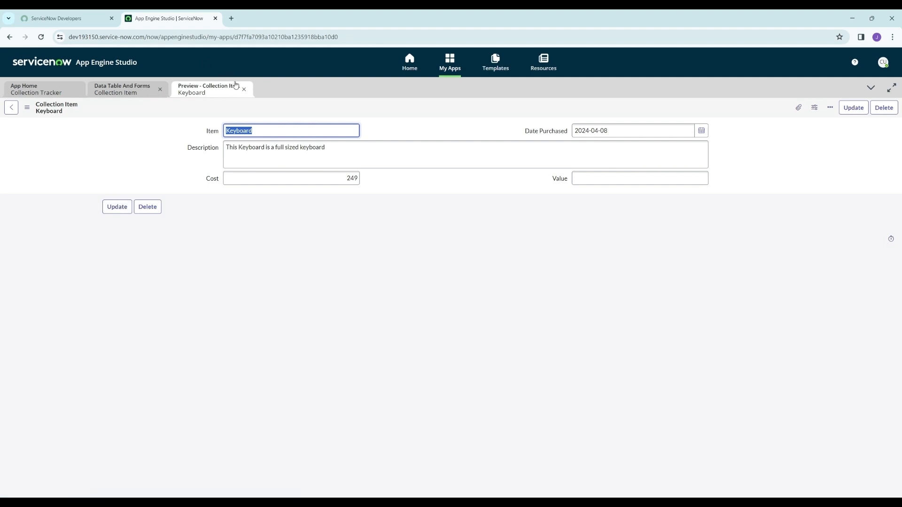
pyautogui.click(12, 107)
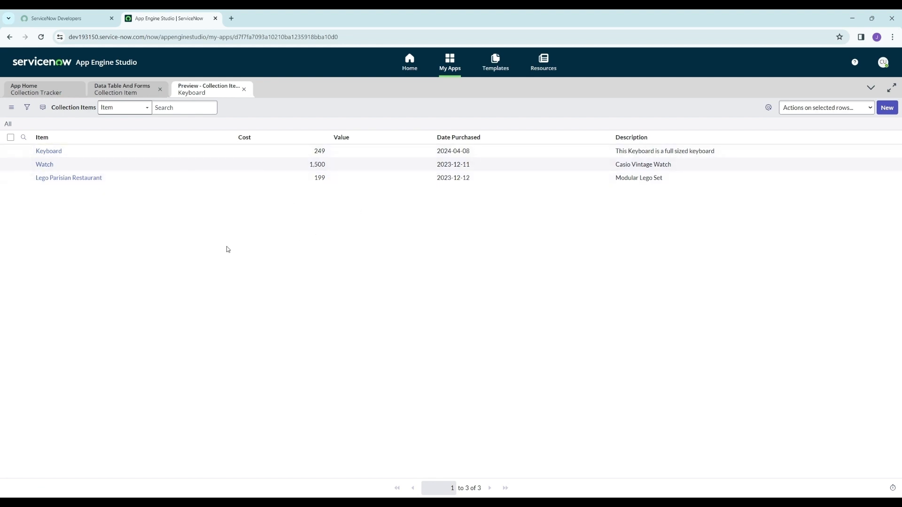
# Close the Collection Item table and its preview, and start adding a flow built from scratch to the Collection Tracker app
pyautogui.click(163, 89)
pyautogui.click(160, 90)
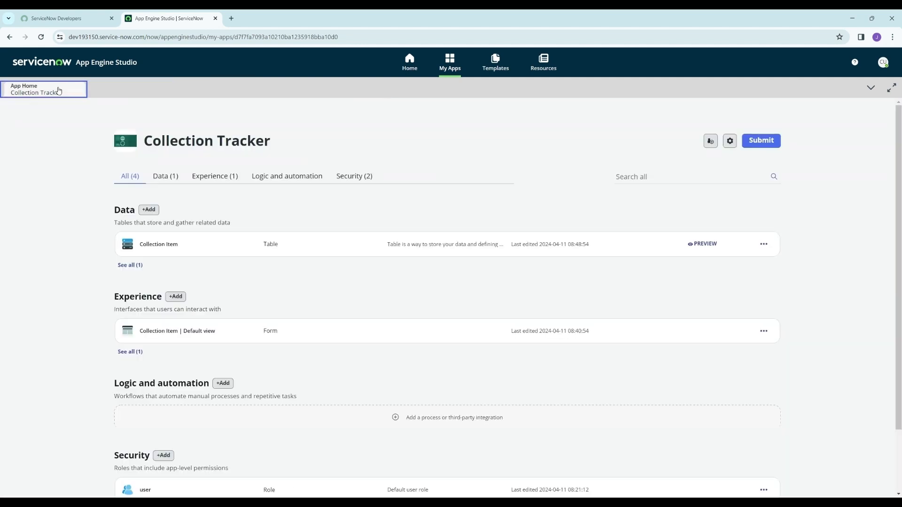
pyautogui.scroll(-2, 159, 282)
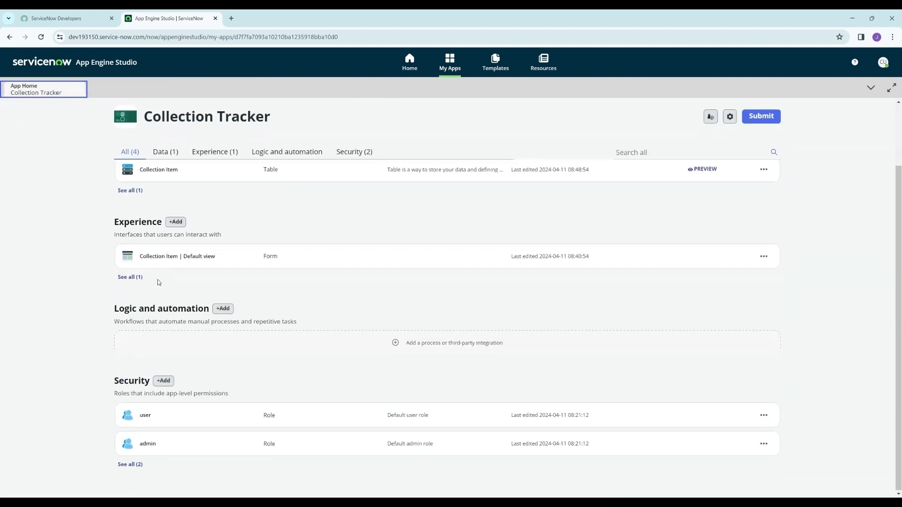
pyautogui.scroll(2, 214, 291)
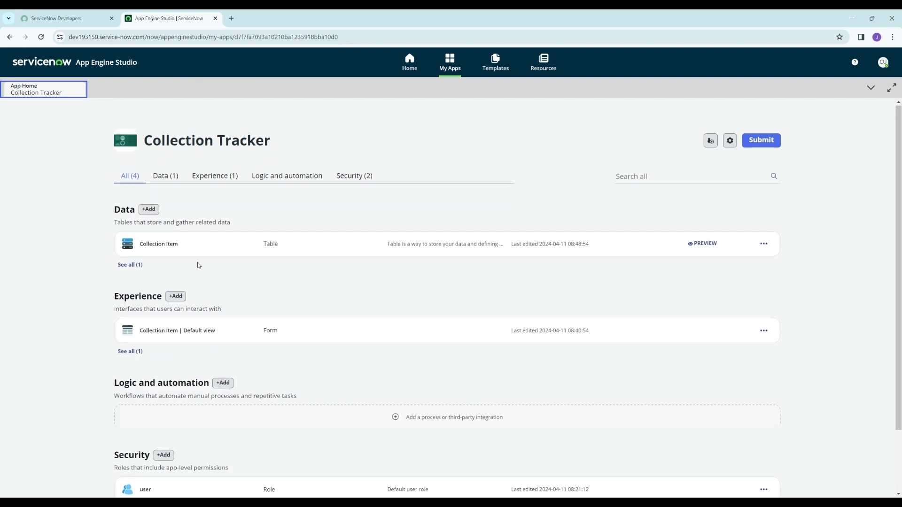
pyautogui.scroll(-2, 198, 263)
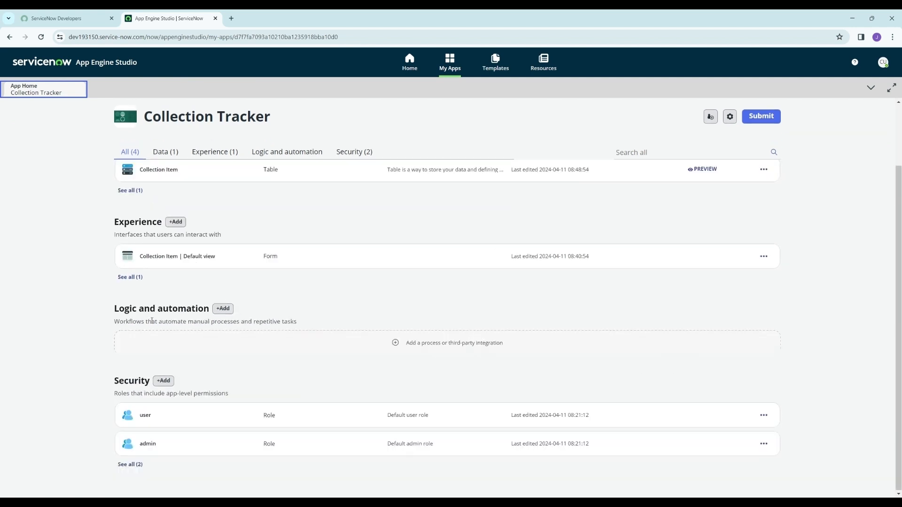
pyautogui.click(223, 312)
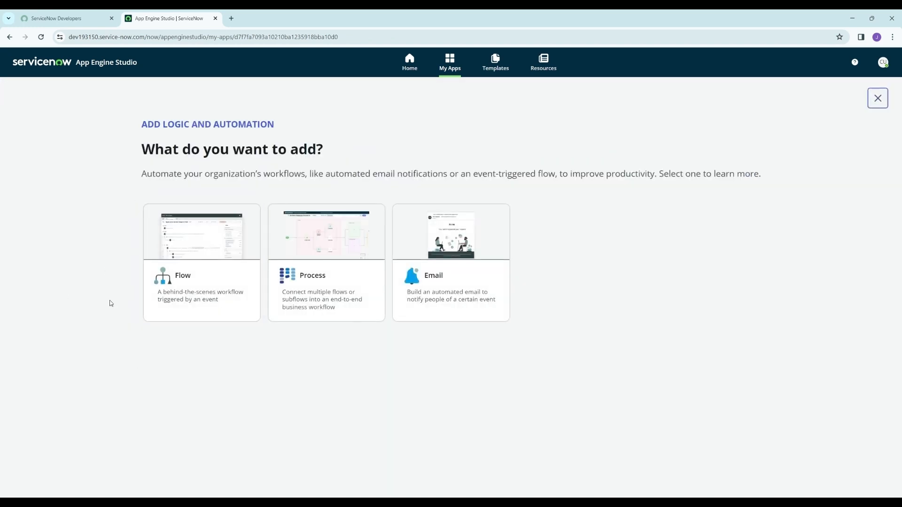
pyautogui.click(189, 275)
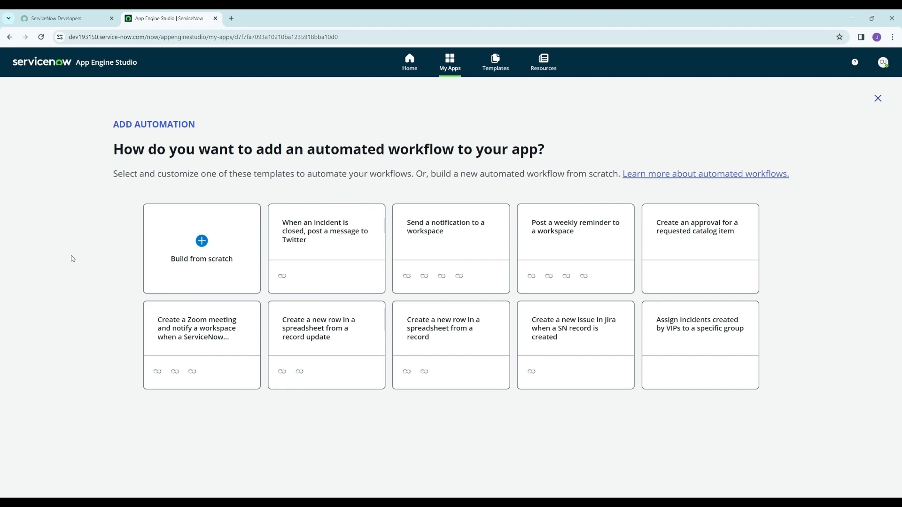
pyautogui.click(225, 255)
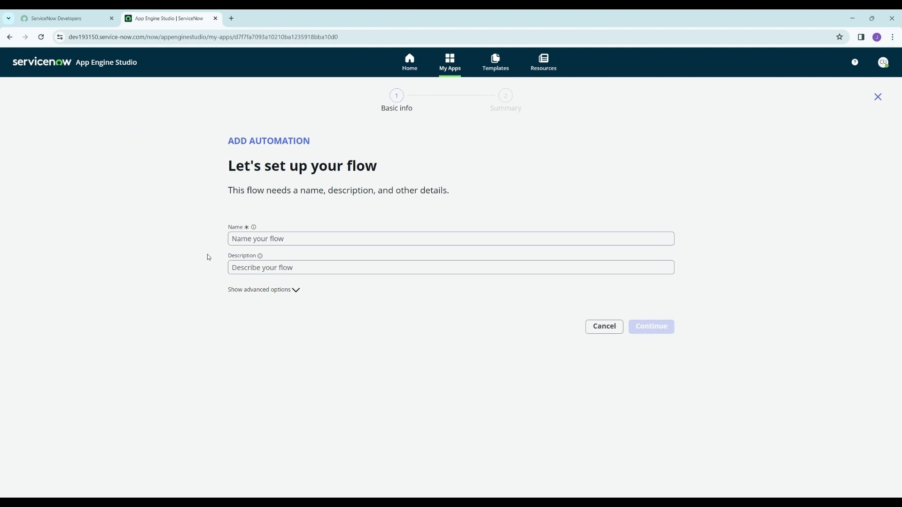
# Name the flow "Set Value to Cost if blank", describe it as "If the Value value is blank, populate it with the Cost Value", and create it
pyautogui.click(276, 240)
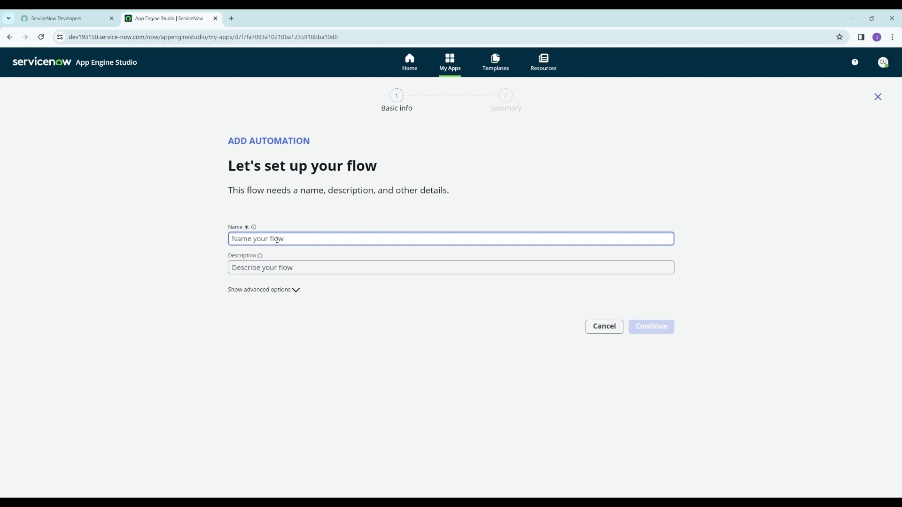
pyautogui.write('Set Value to Cost if blank')
pyautogui.click(277, 271)
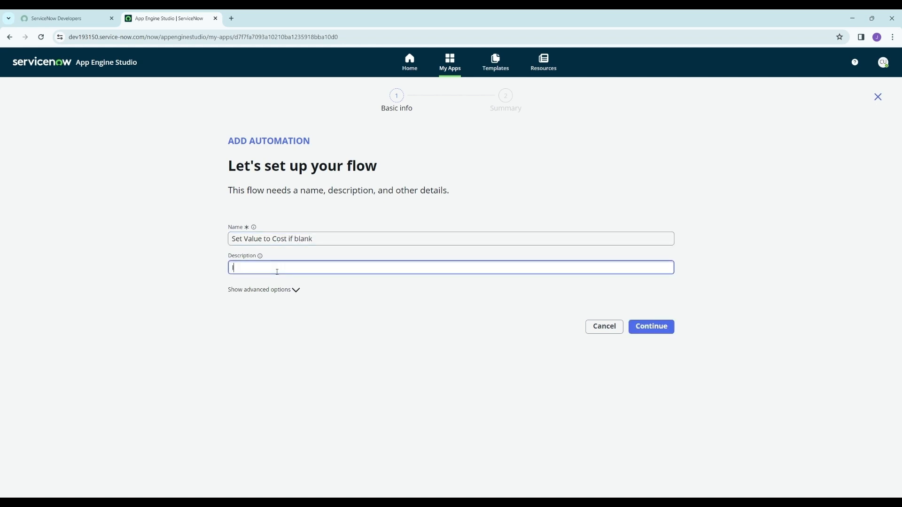
pyautogui.write('If the Va')
pyautogui.write('e value is blank, populate it with ')
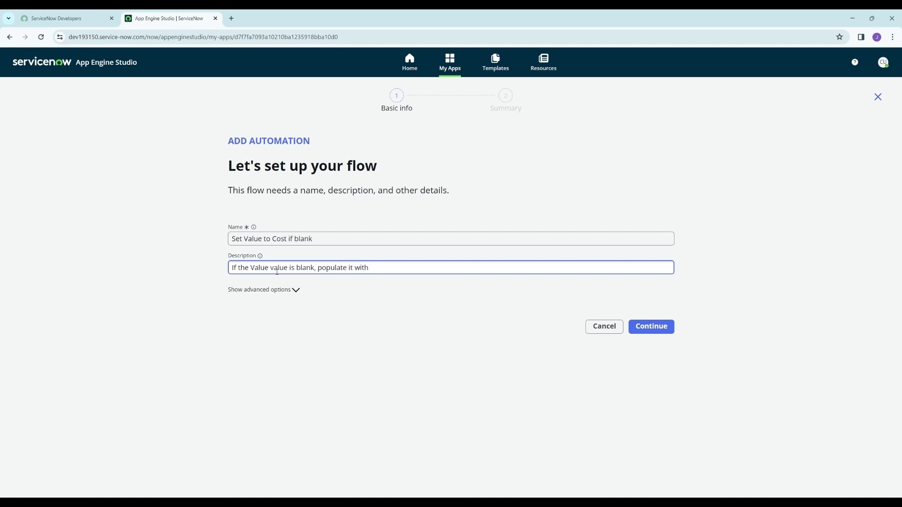
pyautogui.write('the Cost Value')
pyautogui.click(465, 359)
pyautogui.click(640, 330)
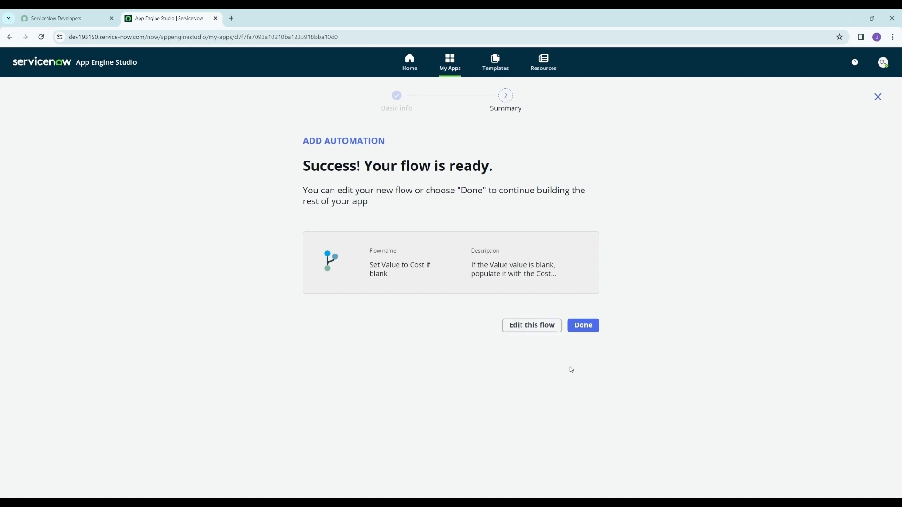
# Open the new flow for editing and add a Created or Updated record trigger on the Collection Item table
pyautogui.click(530, 327)
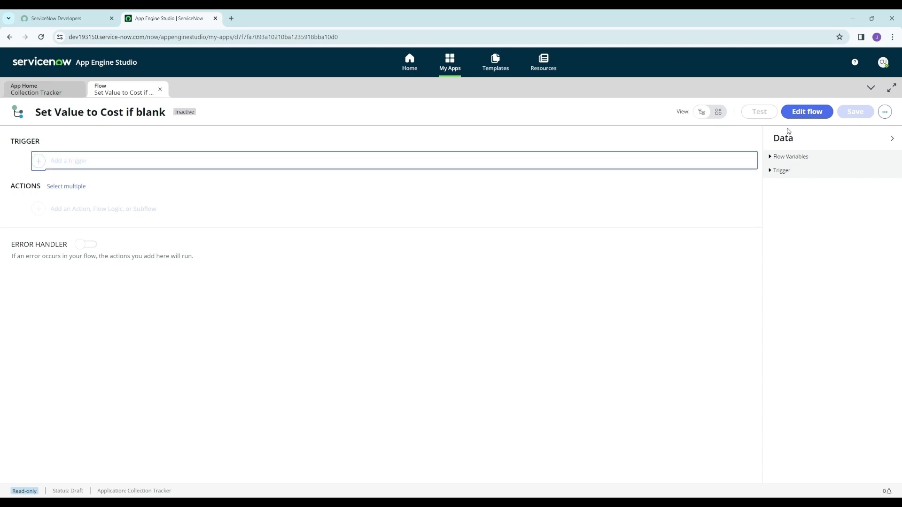
pyautogui.click(807, 113)
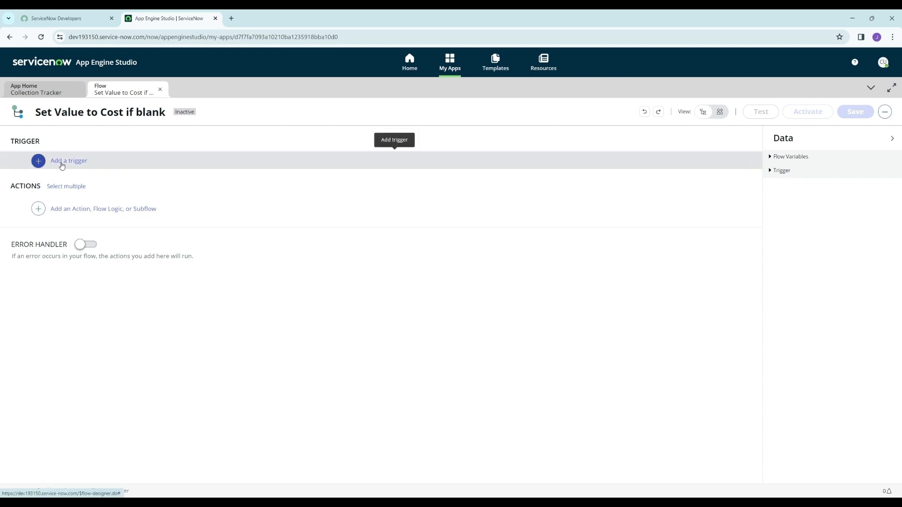
pyautogui.click(61, 166)
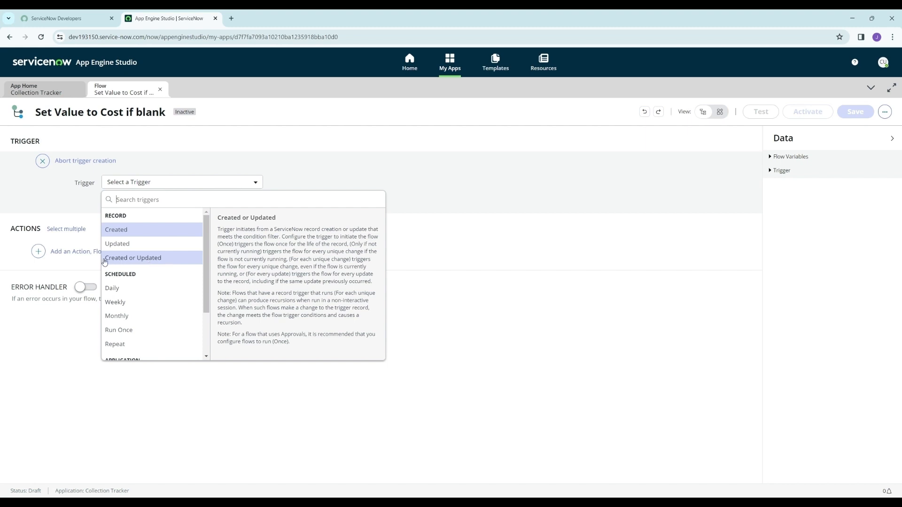
pyautogui.click(144, 259)
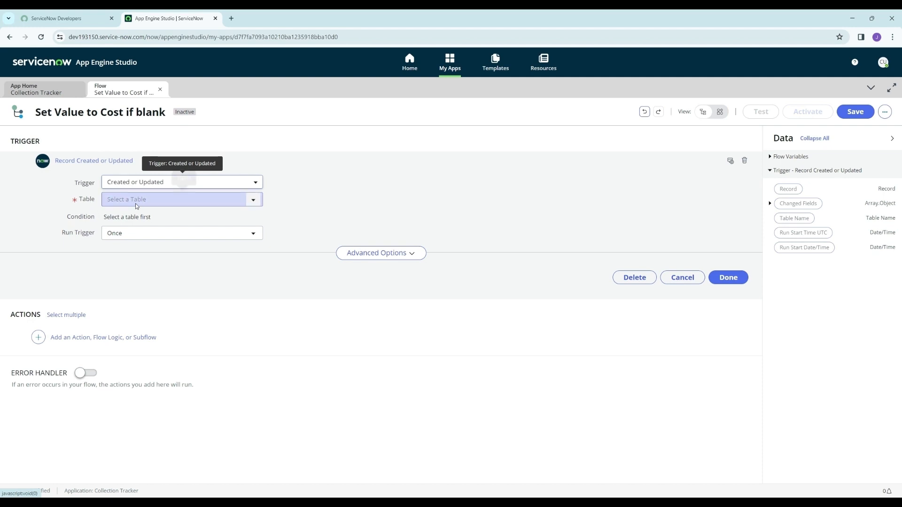
pyautogui.click(248, 201)
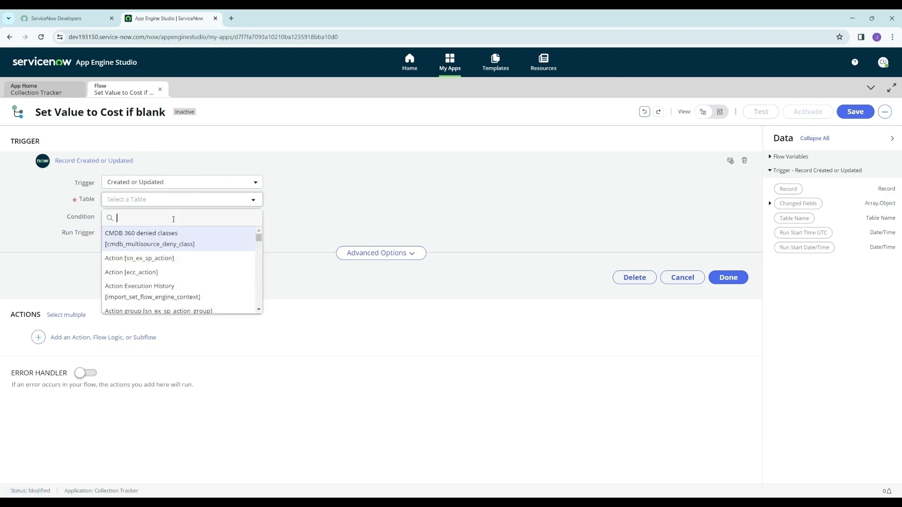
pyautogui.write('collec')
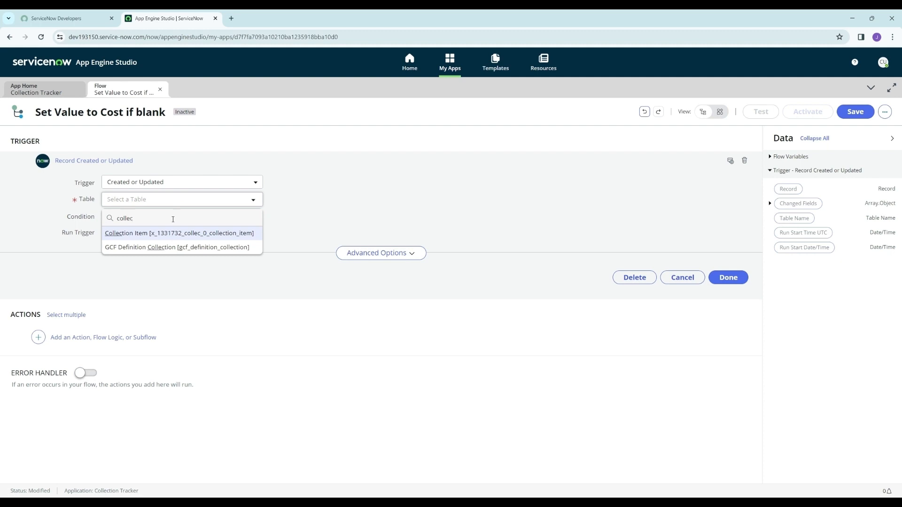
pyautogui.click(121, 235)
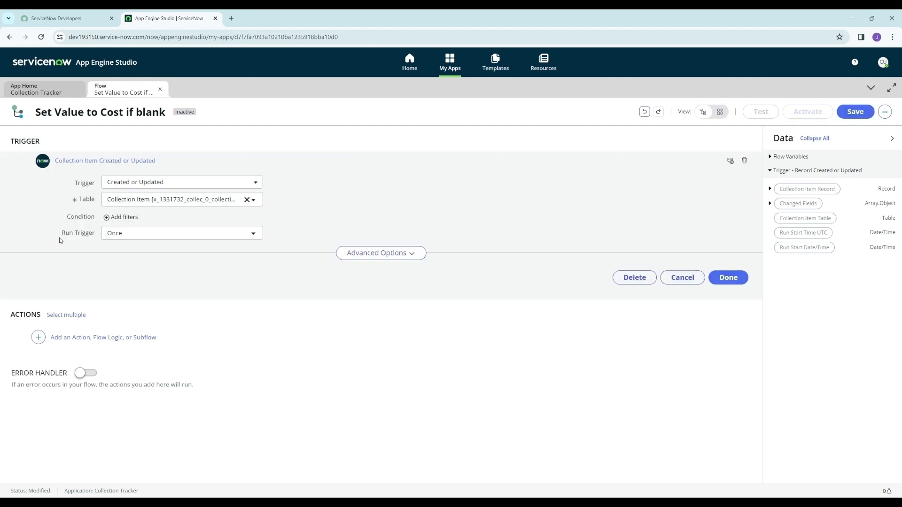
# Add a condition to the trigger requiring that the Value field is empty
pyautogui.click(117, 217)
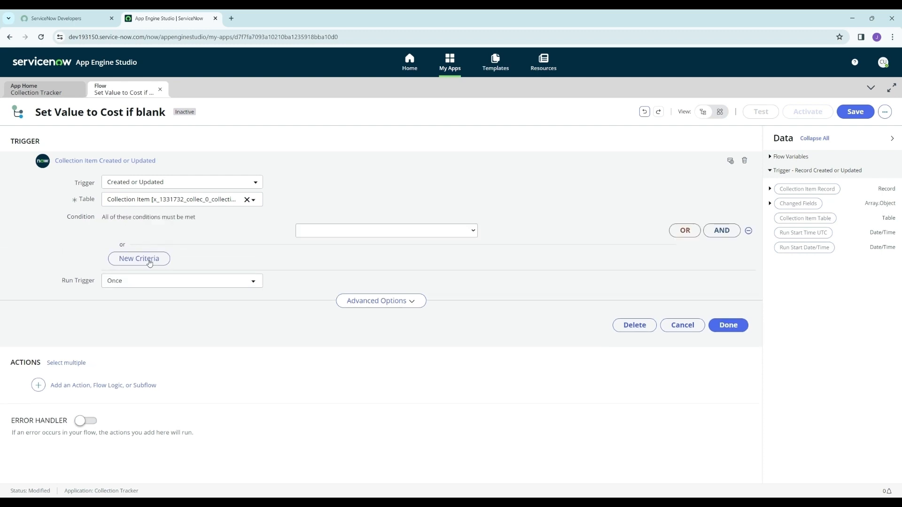
pyautogui.click(204, 232)
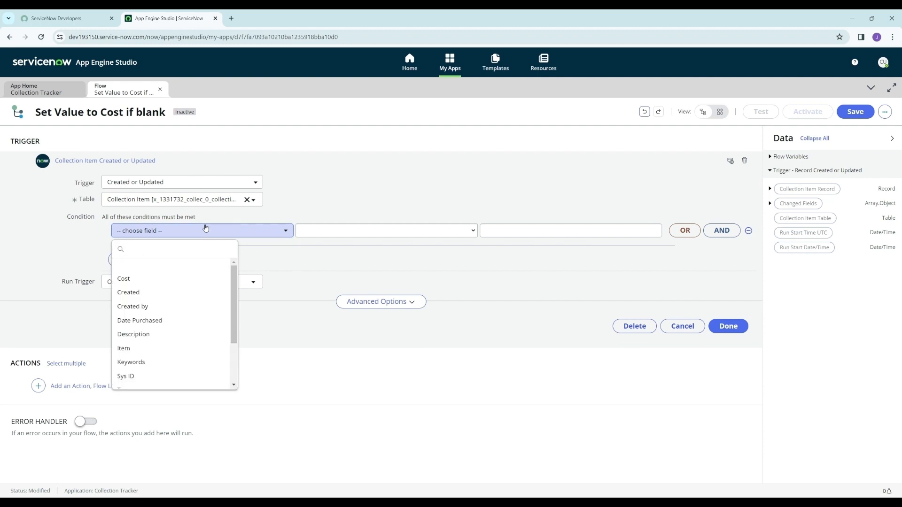
pyautogui.write('va')
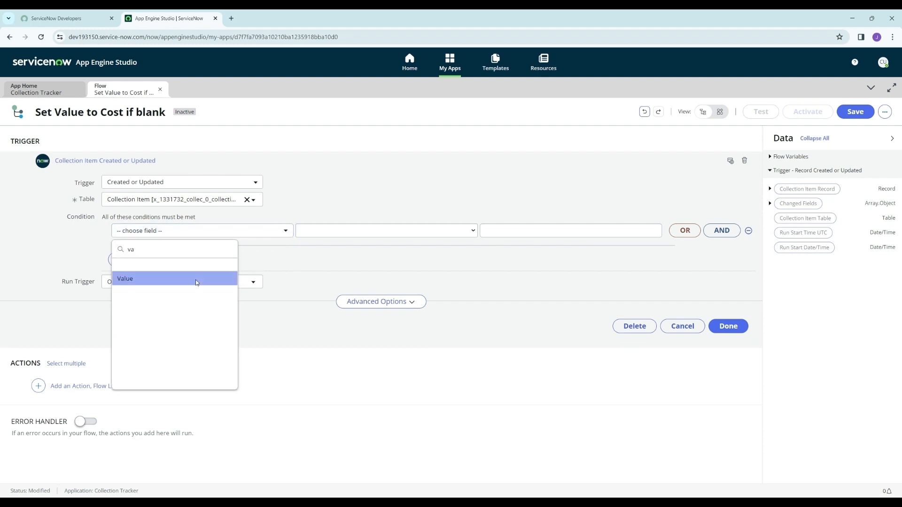
pyautogui.click(195, 280)
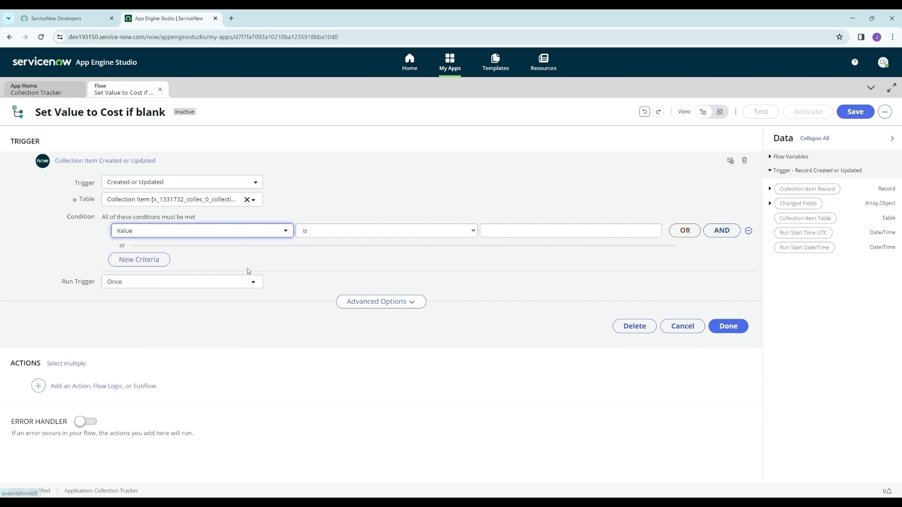
pyautogui.click(435, 240)
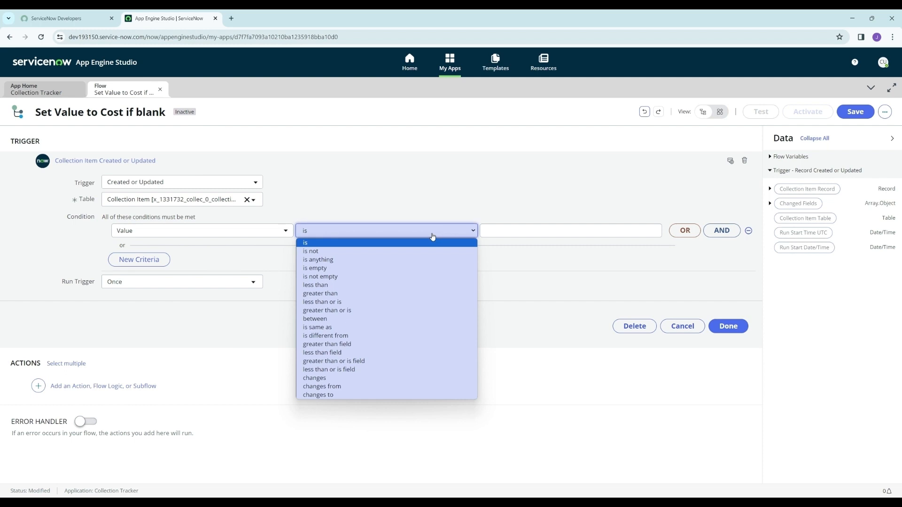
pyautogui.click(316, 266)
pyautogui.click(219, 254)
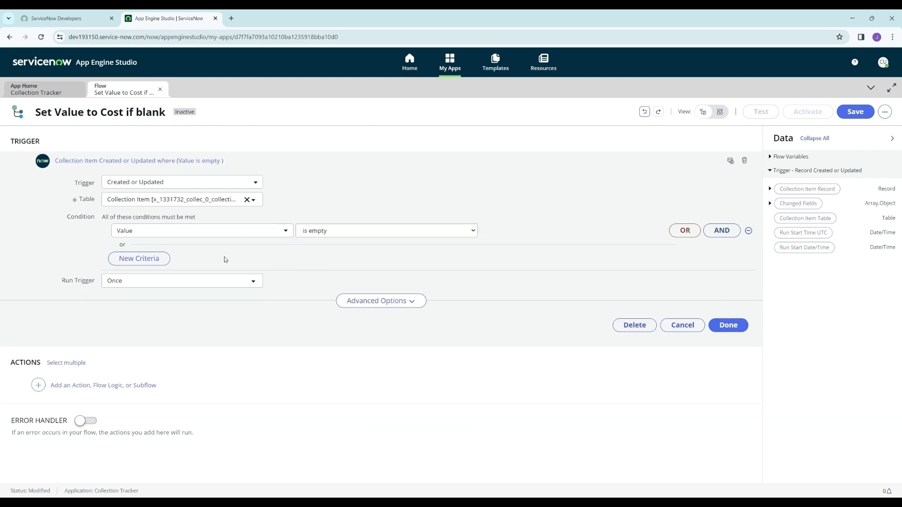
# Set the trigger to run for each unique change and finish its configuration
pyautogui.click(201, 279)
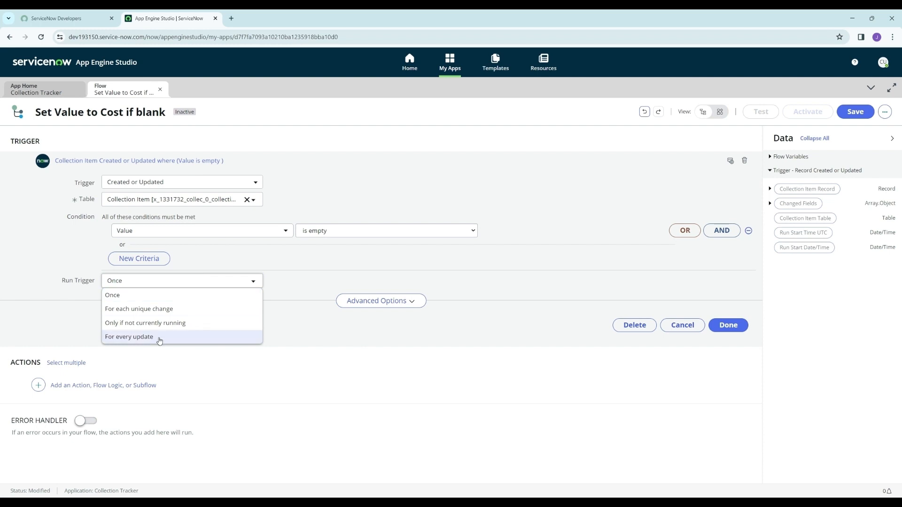
pyautogui.click(133, 309)
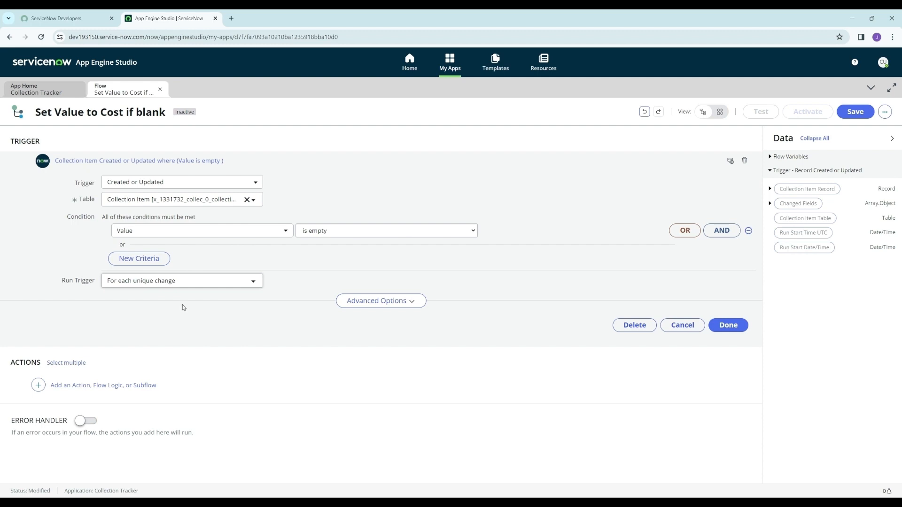
pyautogui.click(736, 328)
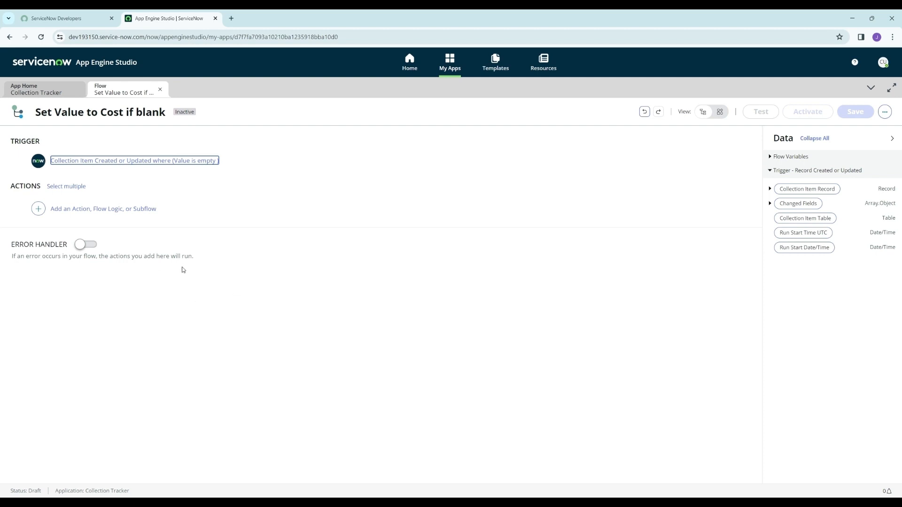
# Add a ServiceNow Core Update Record action to the flow, using the trigger's Collection Item record as its record
pyautogui.click(50, 214)
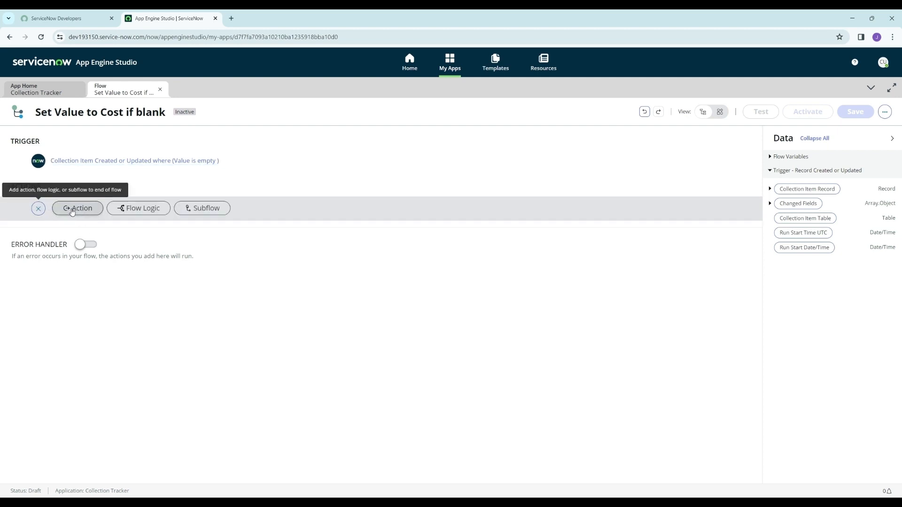
pyautogui.click(72, 212)
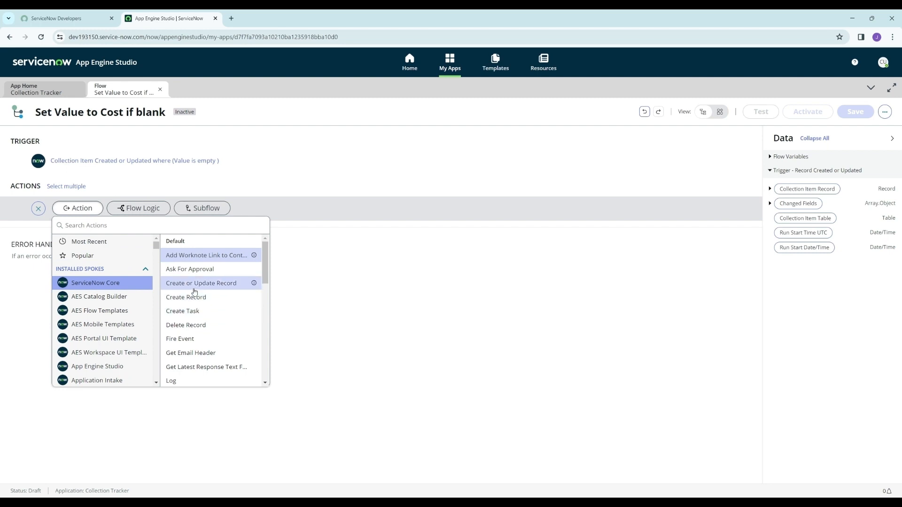
pyautogui.scroll(-3, 207, 312)
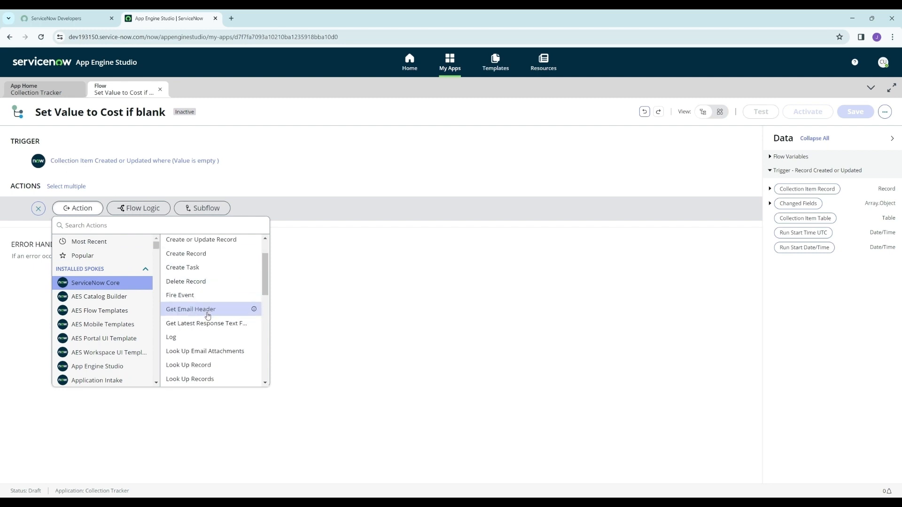
pyautogui.scroll(-3, 207, 316)
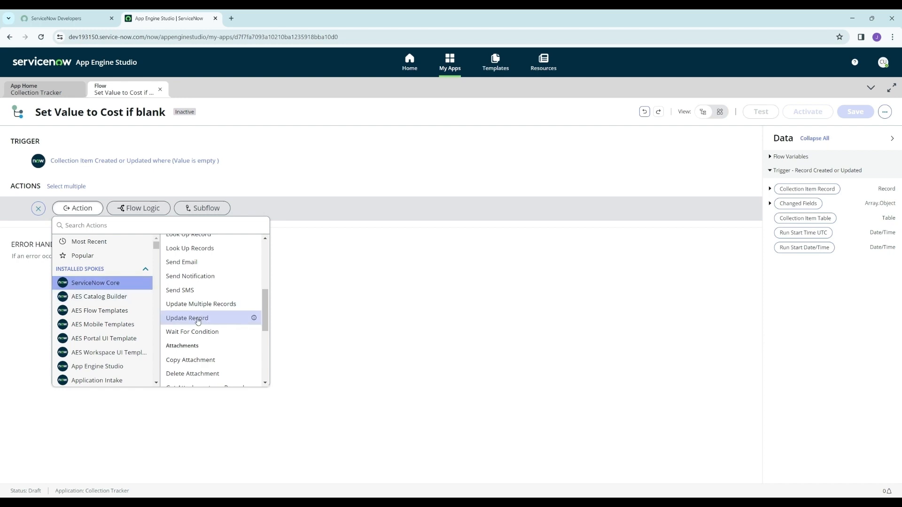
pyautogui.click(198, 322)
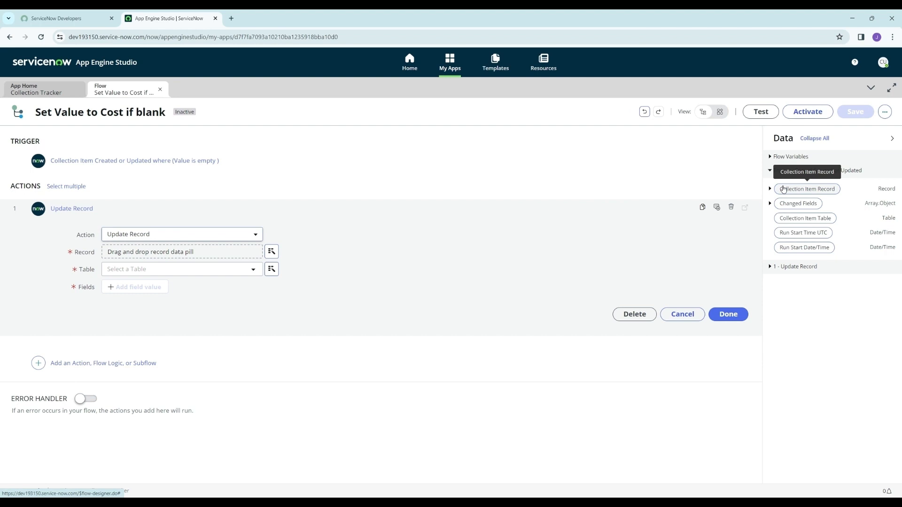
pyautogui.moveTo(781, 188); pyautogui.dragTo(173, 257)
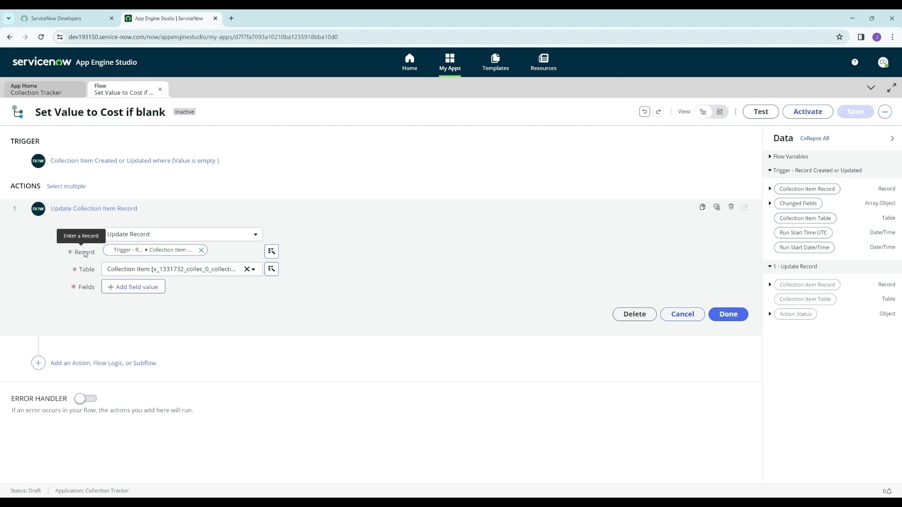
# Set the update action's Value field to the Cost of the trigger's Collection Item record, finish the action and activate the flow
pyautogui.click(124, 292)
pyautogui.click(124, 292)
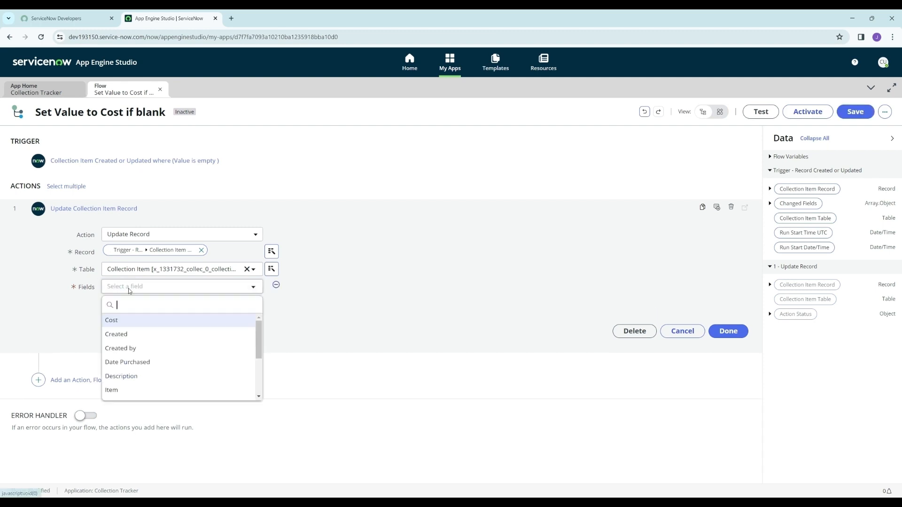
pyautogui.scroll(-5, 146, 376)
pyautogui.click(134, 395)
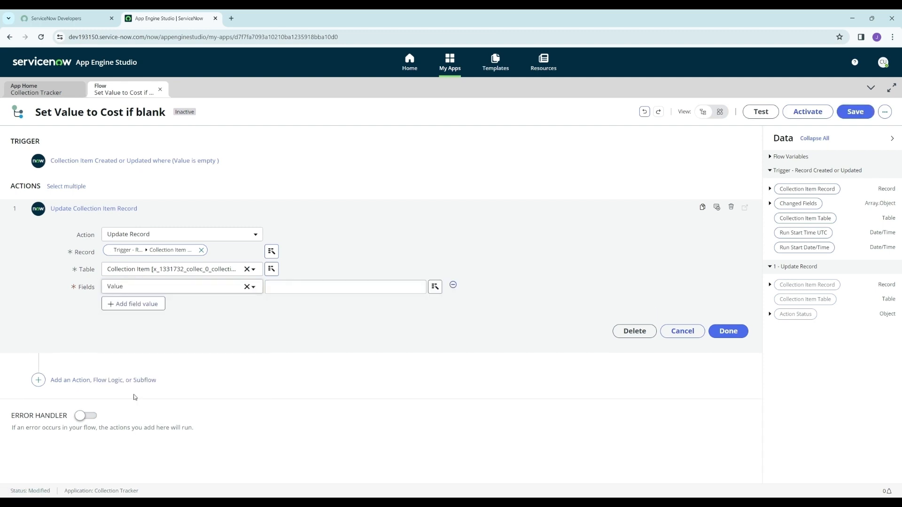
pyautogui.click(770, 189)
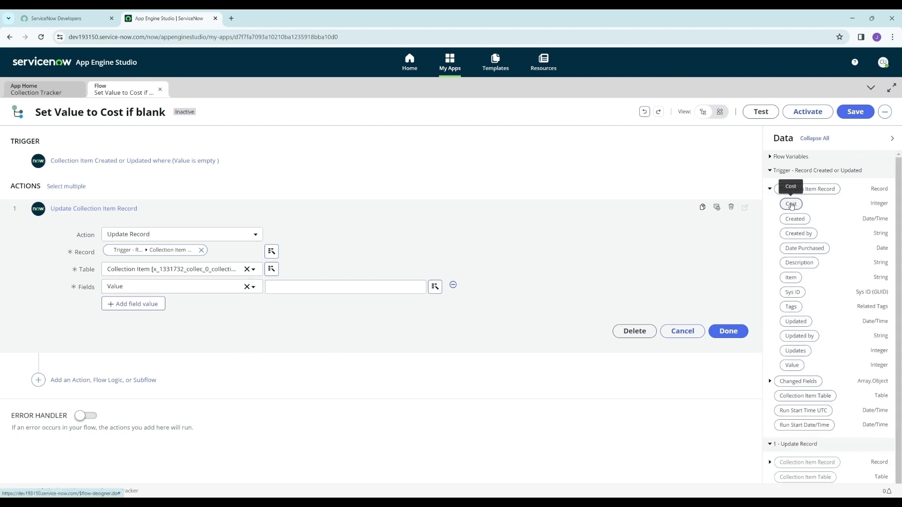
pyautogui.moveTo(790, 203); pyautogui.dragTo(388, 277)
pyautogui.moveTo(383, 286); pyautogui.dragTo(403, 286)
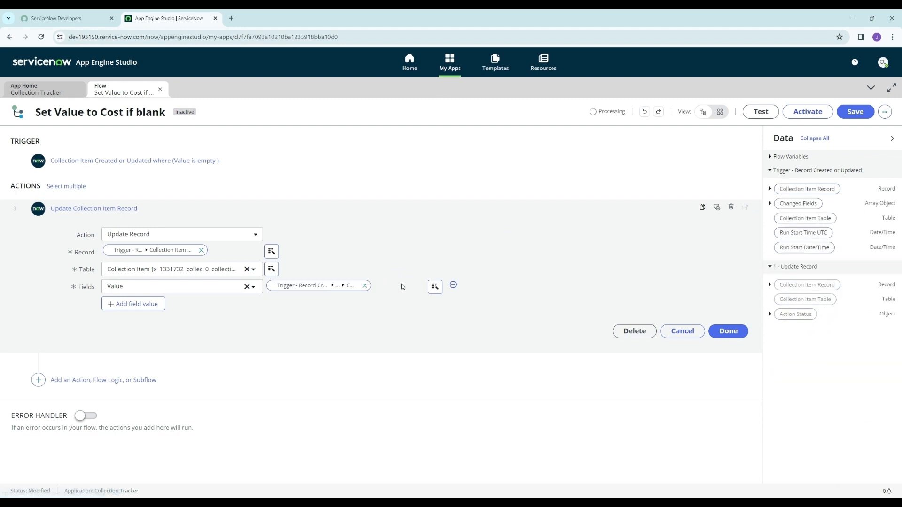
pyautogui.click(720, 331)
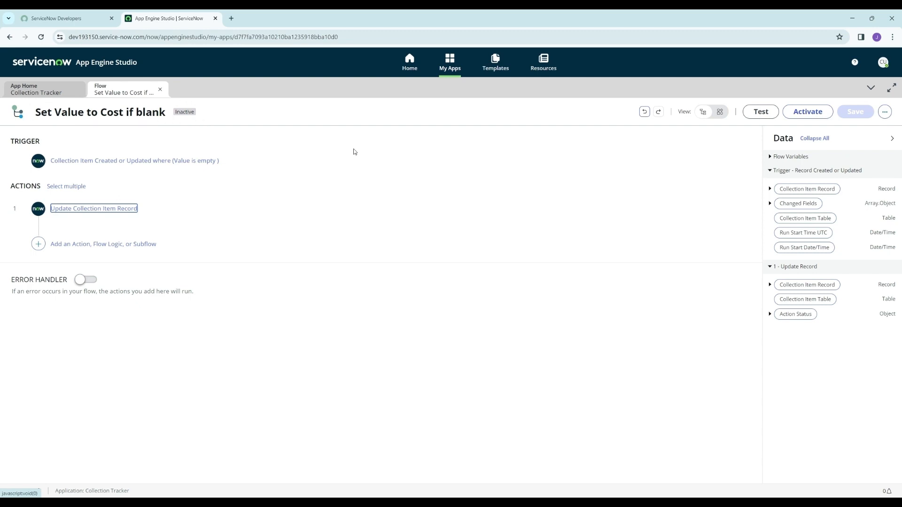
pyautogui.click(809, 112)
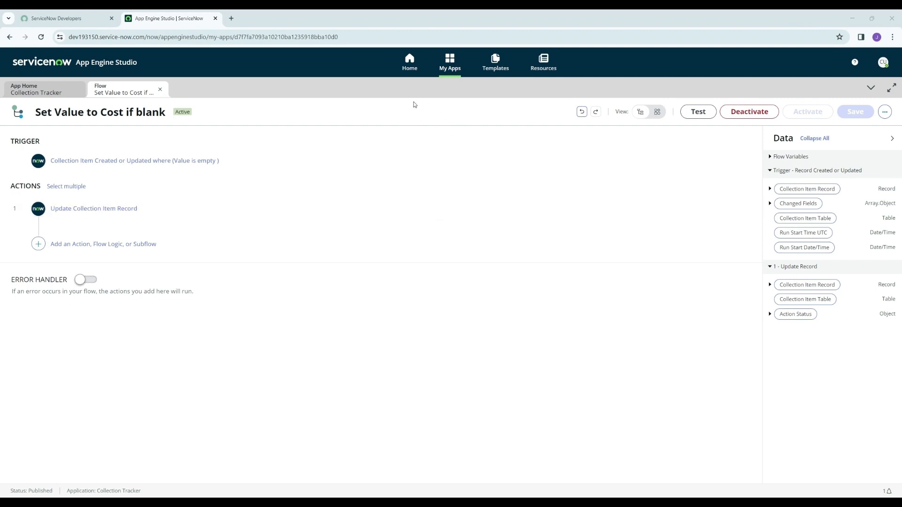
# Return to the Collection Tracker app's overview from the studio home and preview the Collection Item table's records
pyautogui.click(409, 69)
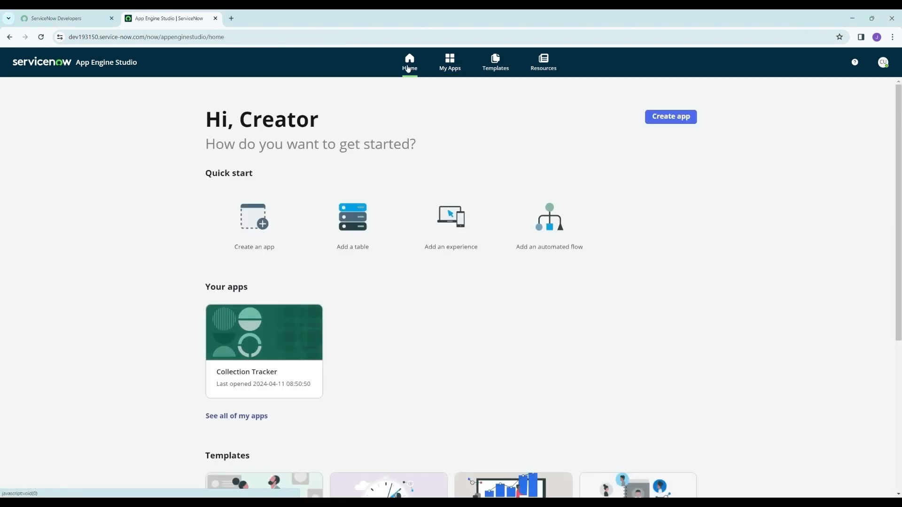
pyautogui.click(254, 351)
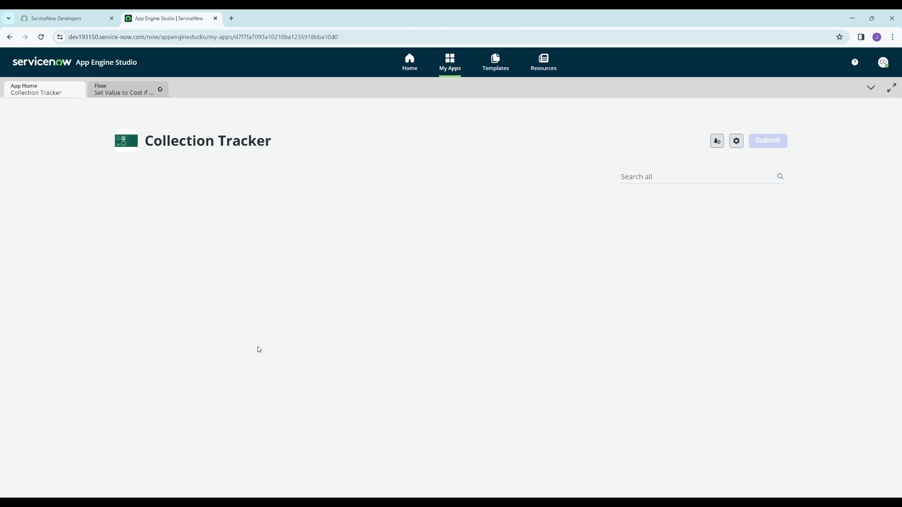
pyautogui.scroll(-3, 221, 256)
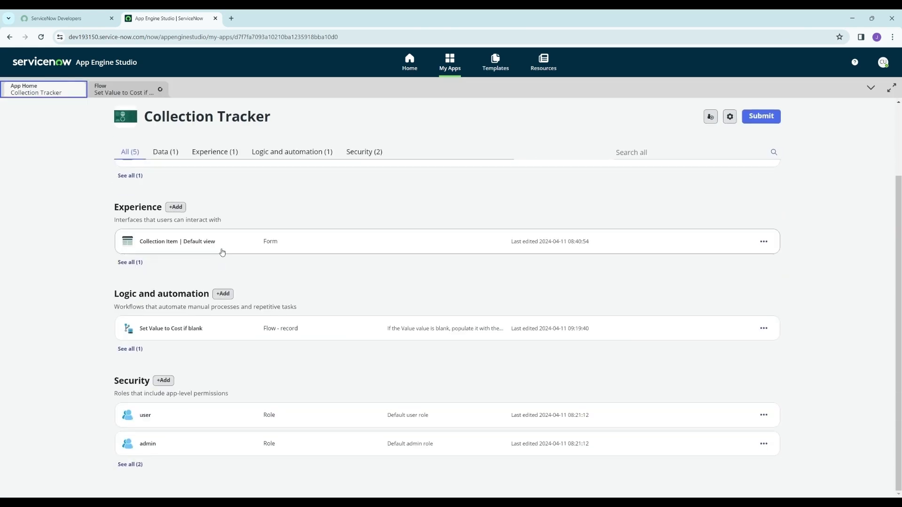
pyautogui.scroll(3, 223, 251)
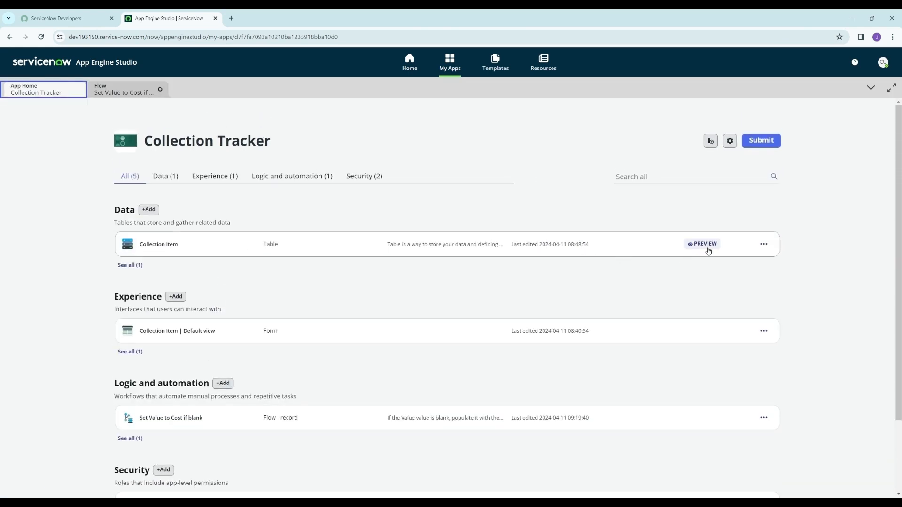
pyautogui.click(704, 246)
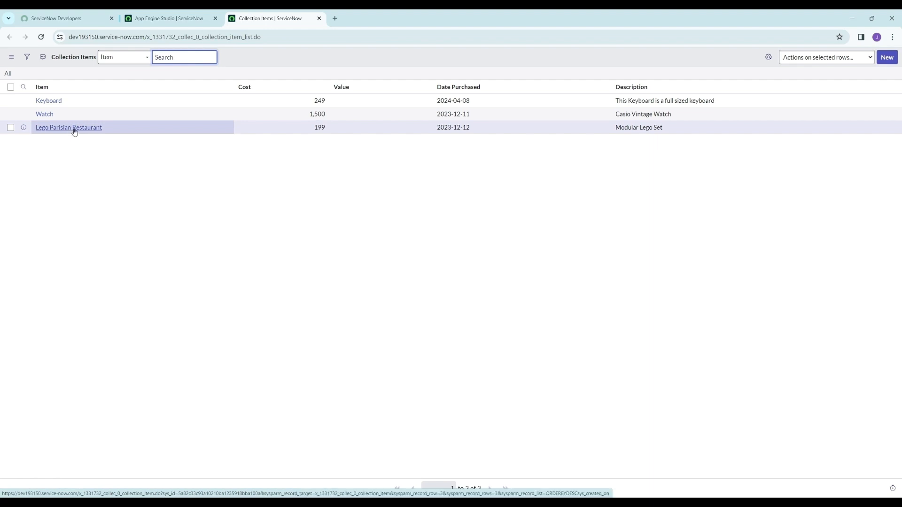
# Set the Cost of the Lego Parisian Restaurant item to 250, save the record and reload its form
pyautogui.click(74, 129)
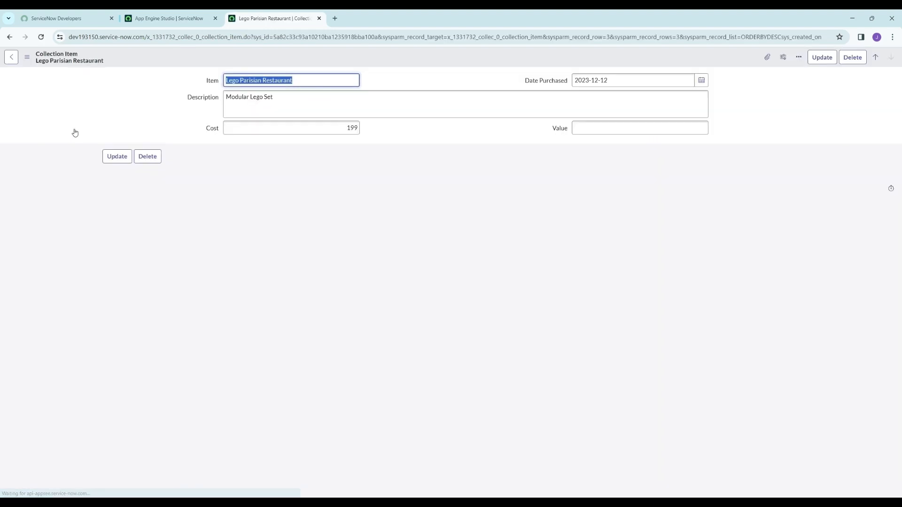
pyautogui.doubleClick(352, 128)
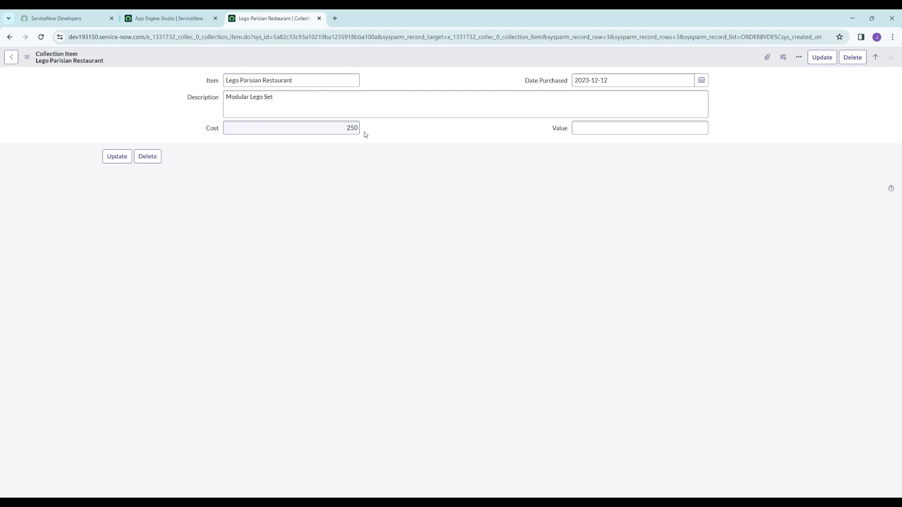
pyautogui.write('250')
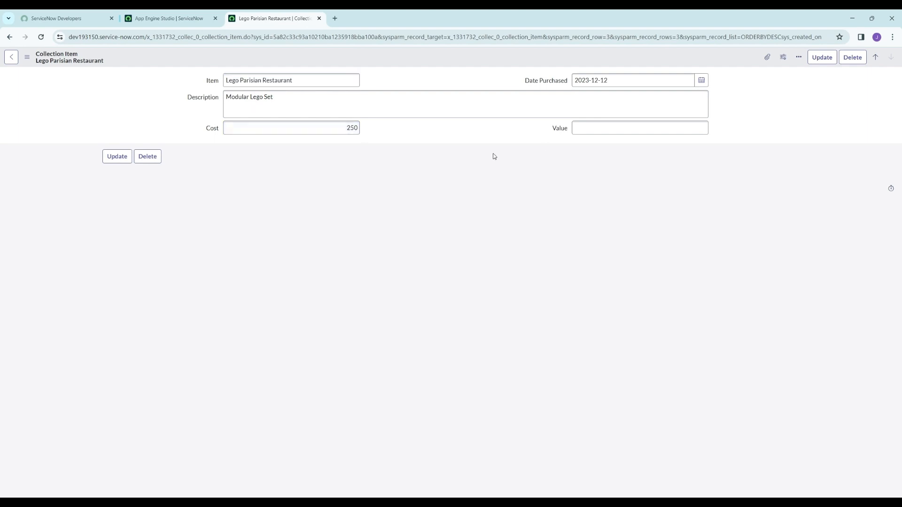
pyautogui.rightClick(460, 58)
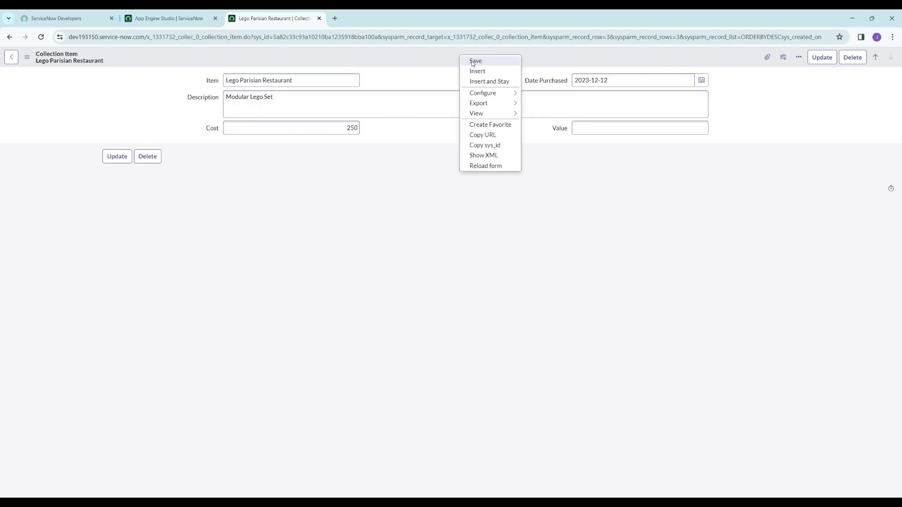
pyautogui.click(473, 63)
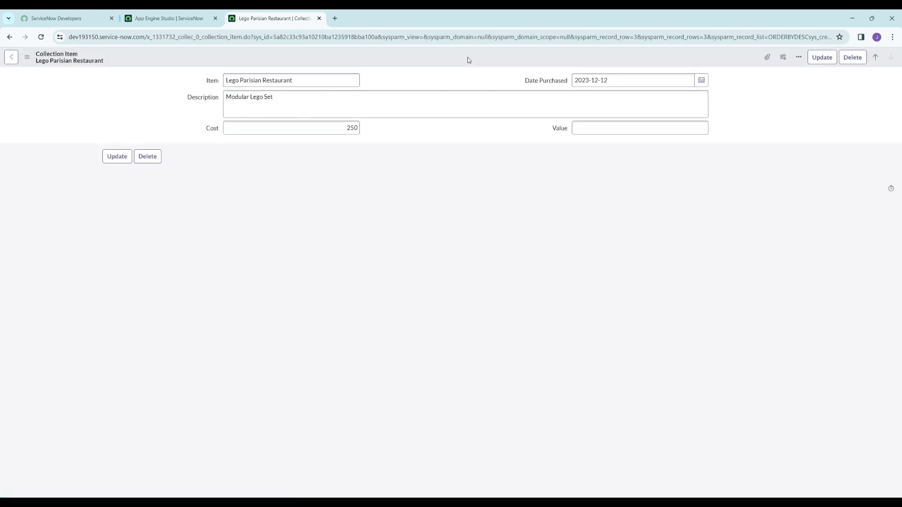
pyautogui.rightClick(418, 57)
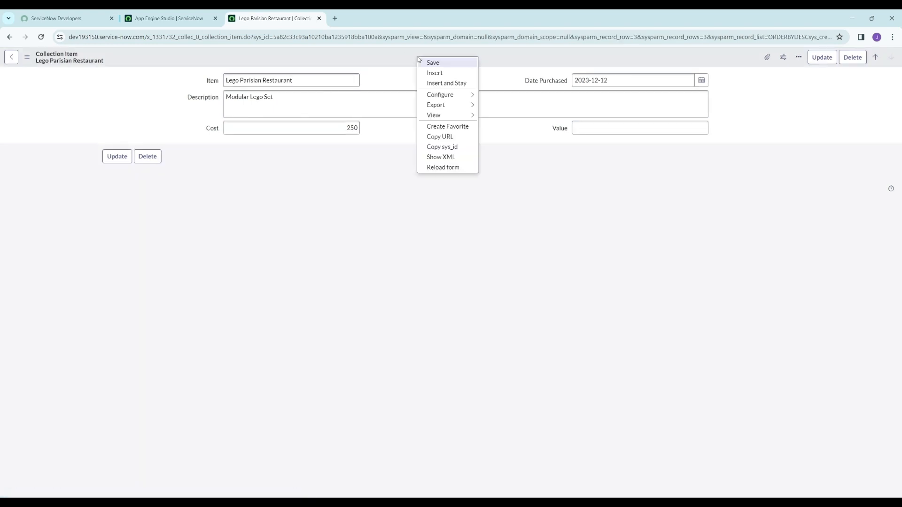
pyautogui.click(441, 168)
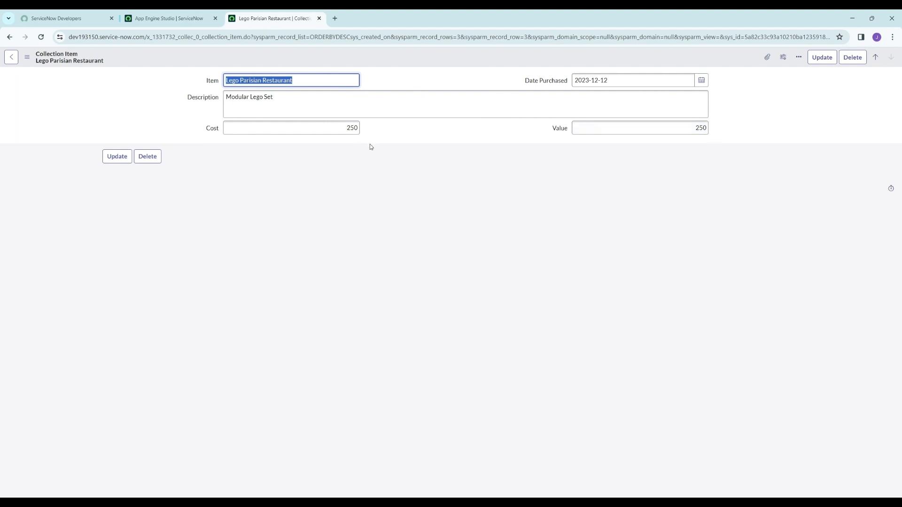
# Open the Watch item from the list, set its Cost to 268, save it and reload the form
pyautogui.click(15, 60)
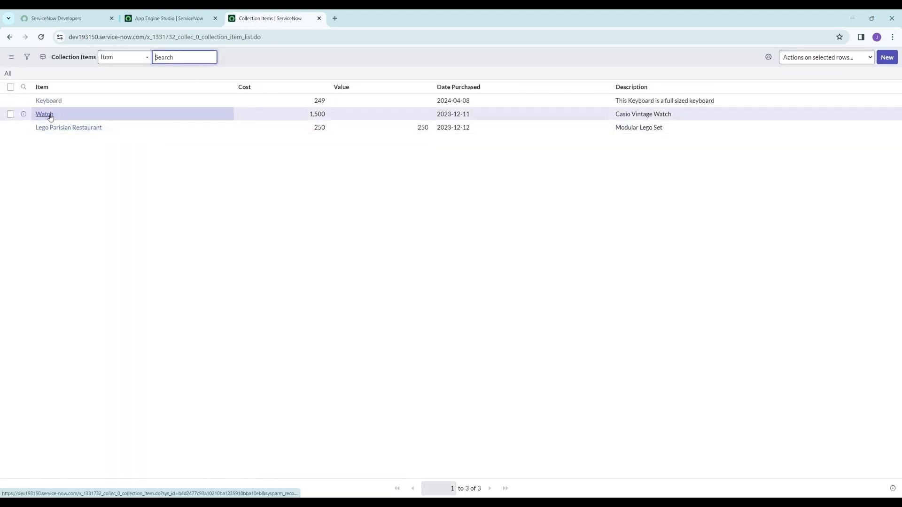
pyautogui.click(45, 114)
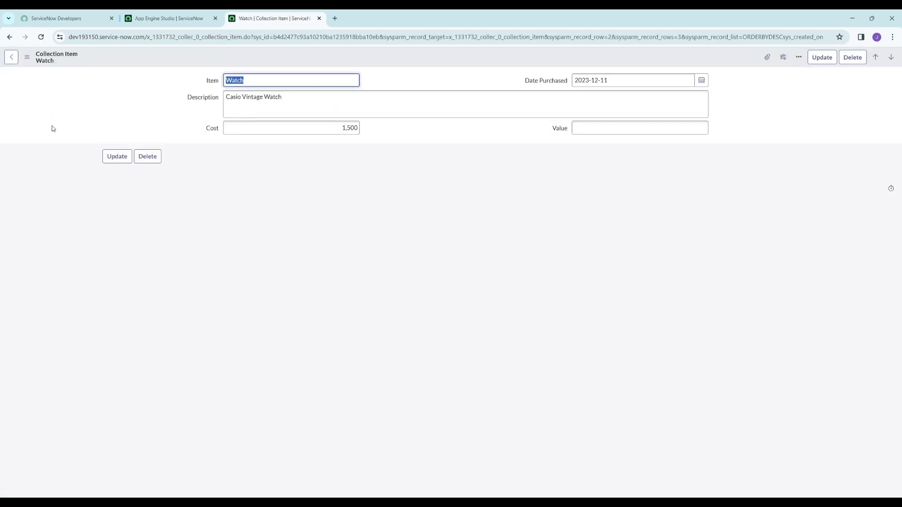
pyautogui.click(537, 153)
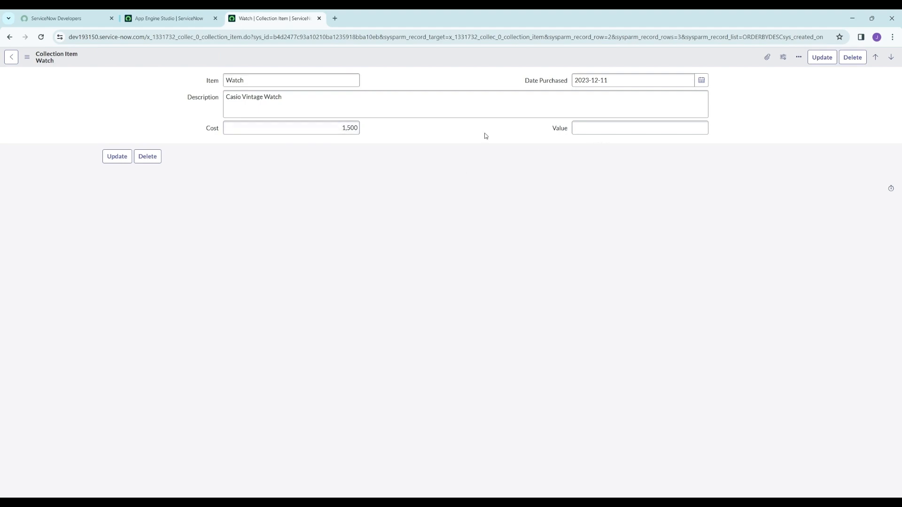
pyautogui.doubleClick(331, 130)
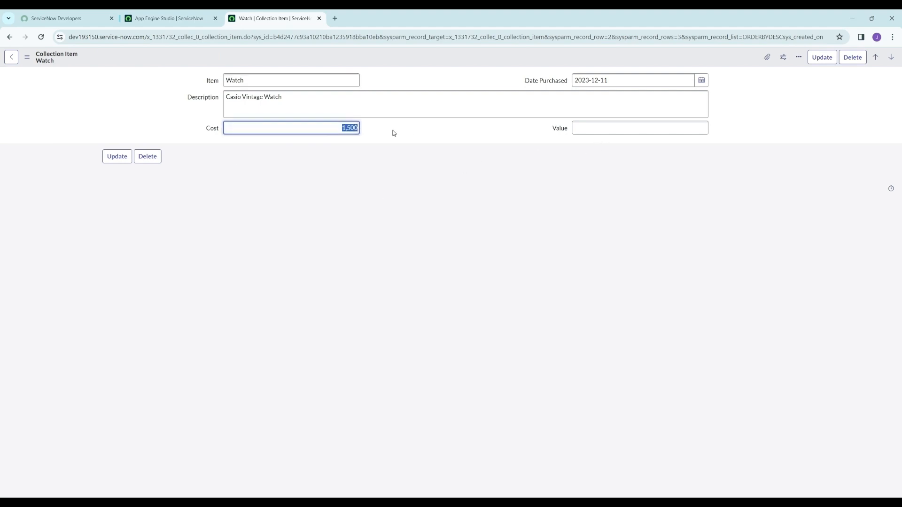
pyautogui.write('268')
pyautogui.click(393, 138)
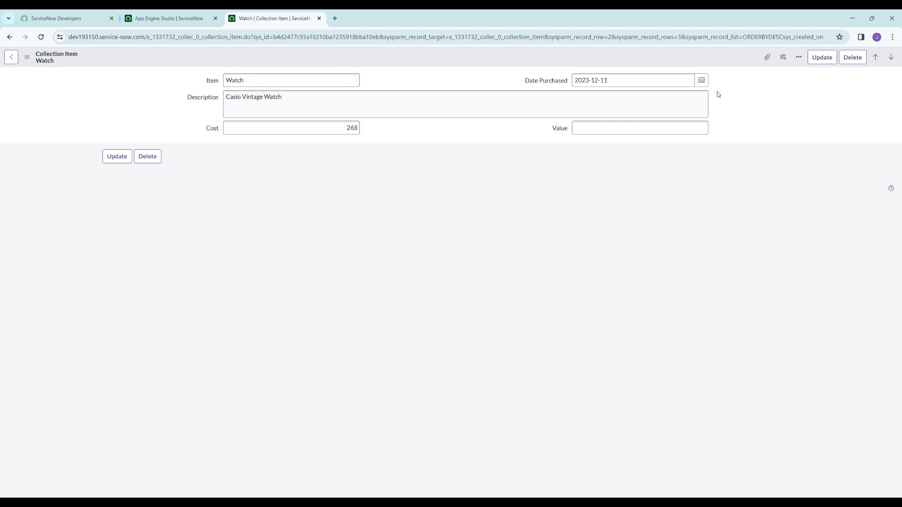
pyautogui.rightClick(453, 64)
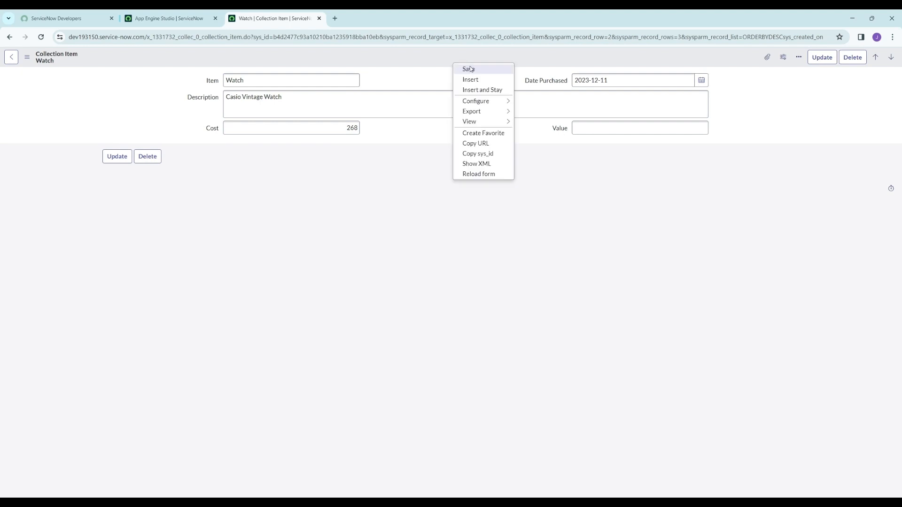
pyautogui.click(471, 71)
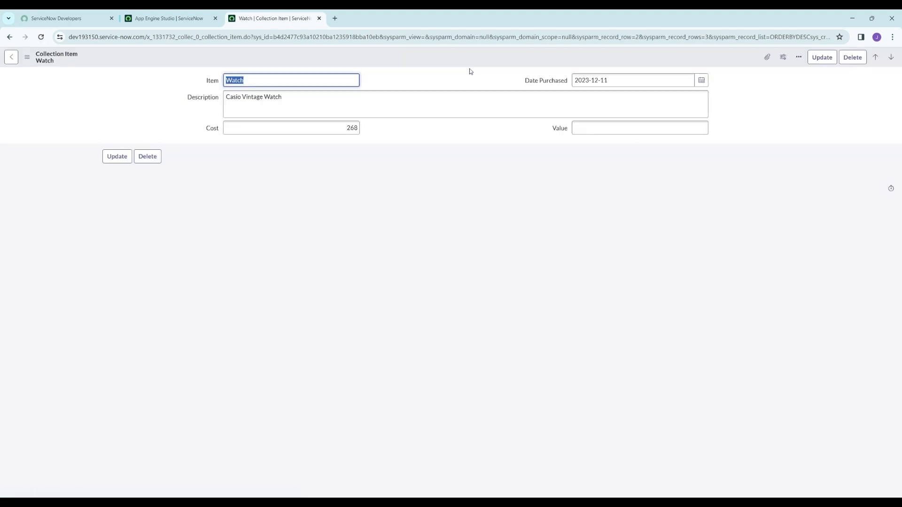
pyautogui.rightClick(430, 56)
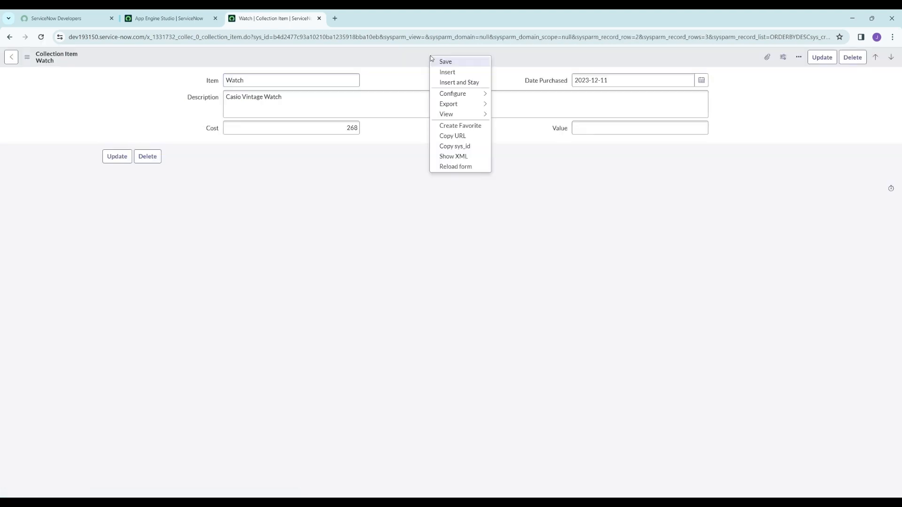
pyautogui.click(457, 166)
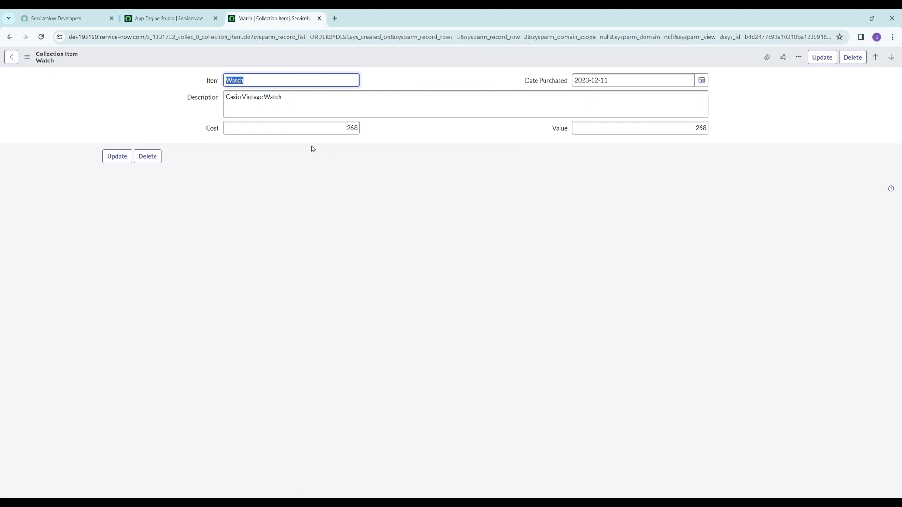
# Set the Watch item's Value to 1 and its Cost to 480, saving the record and reloading the form
pyautogui.doubleClick(700, 128)
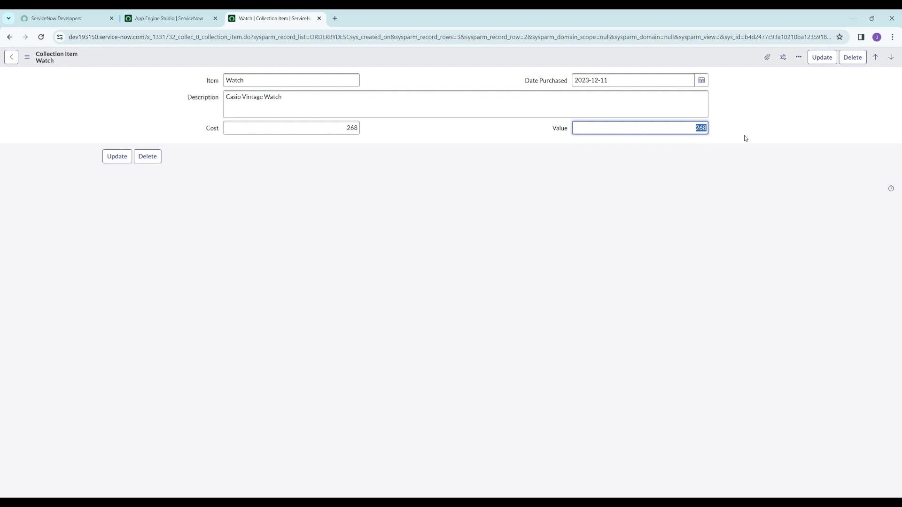
pyautogui.write('1')
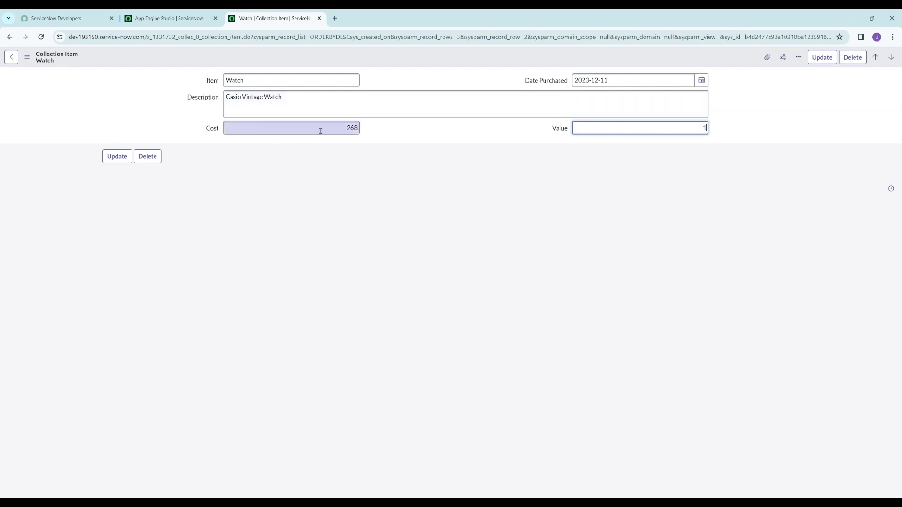
pyautogui.doubleClick(353, 128)
pyautogui.write('4')
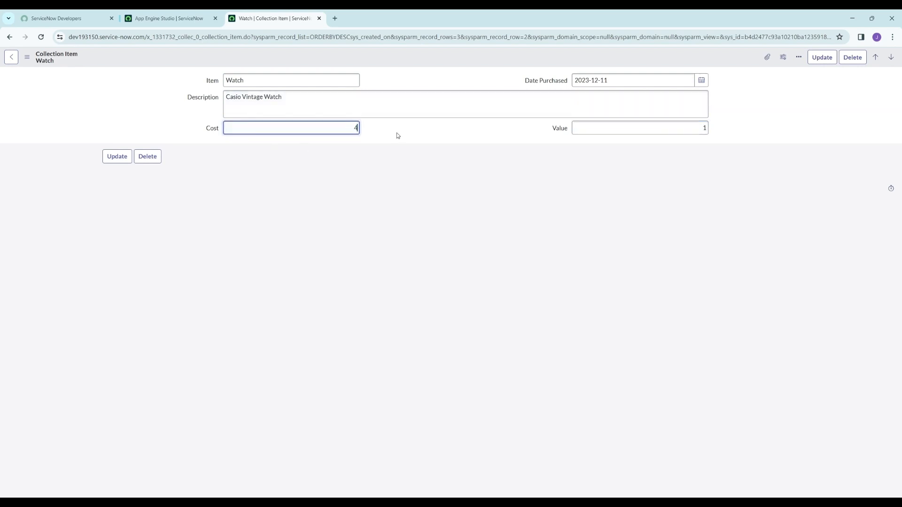
pyautogui.write('80')
pyautogui.rightClick(431, 53)
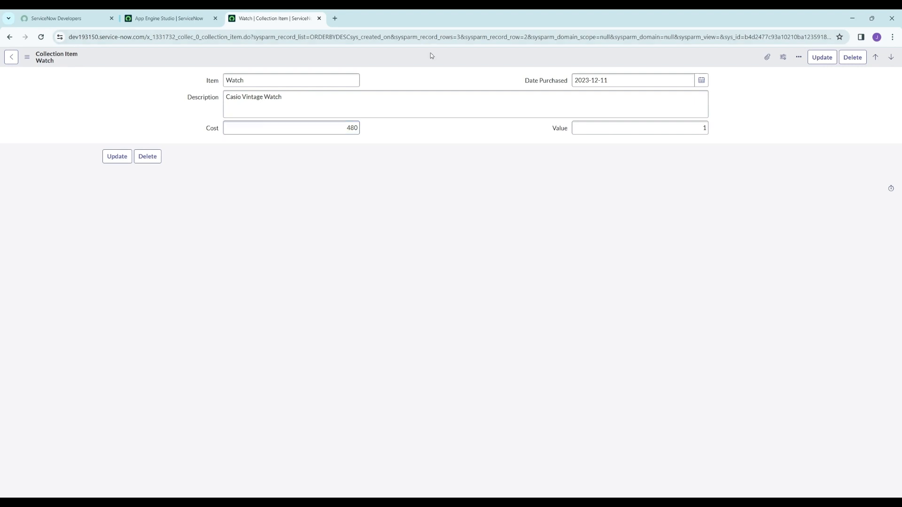
pyautogui.click(446, 60)
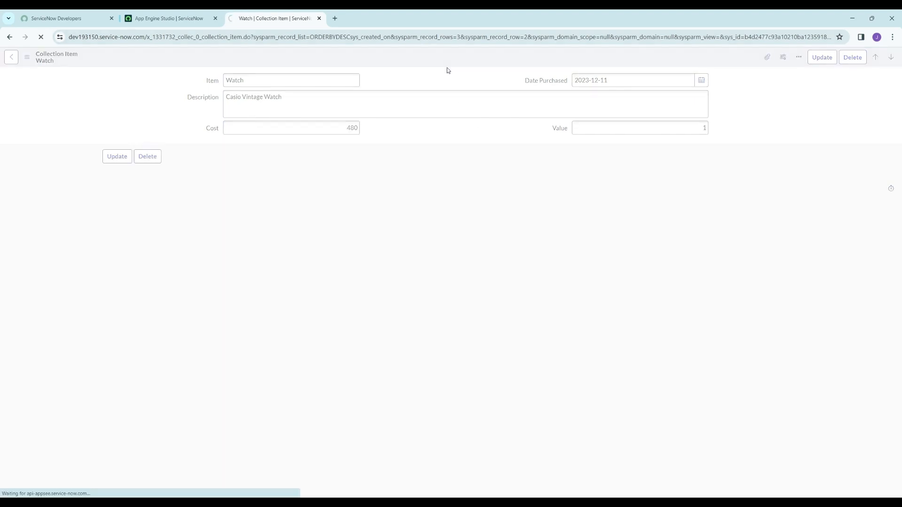
pyautogui.rightClick(411, 61)
pyautogui.click(430, 169)
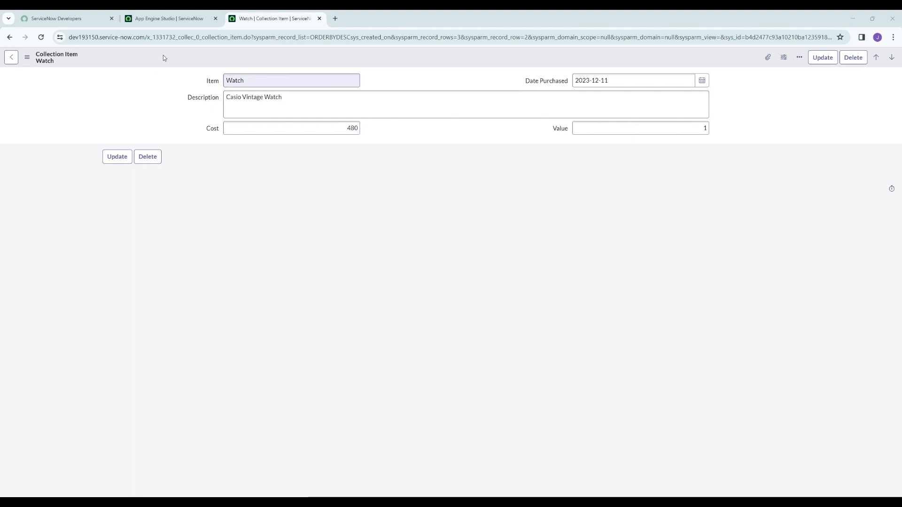
# Switch back to App Engine Studio and look over the Collection Tracker app's data, experience, automation and security sections
pyautogui.click(166, 20)
pyautogui.scroll(-2, 188, 165)
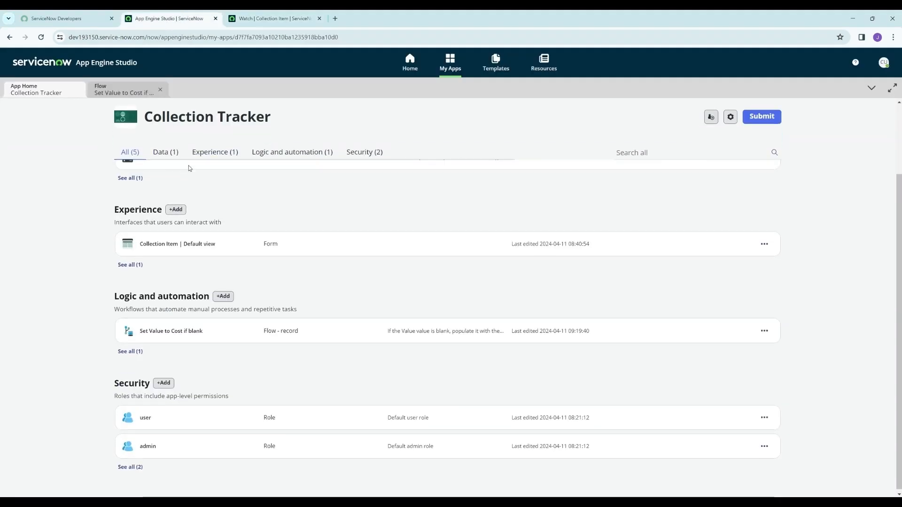
pyautogui.scroll(2, 188, 165)
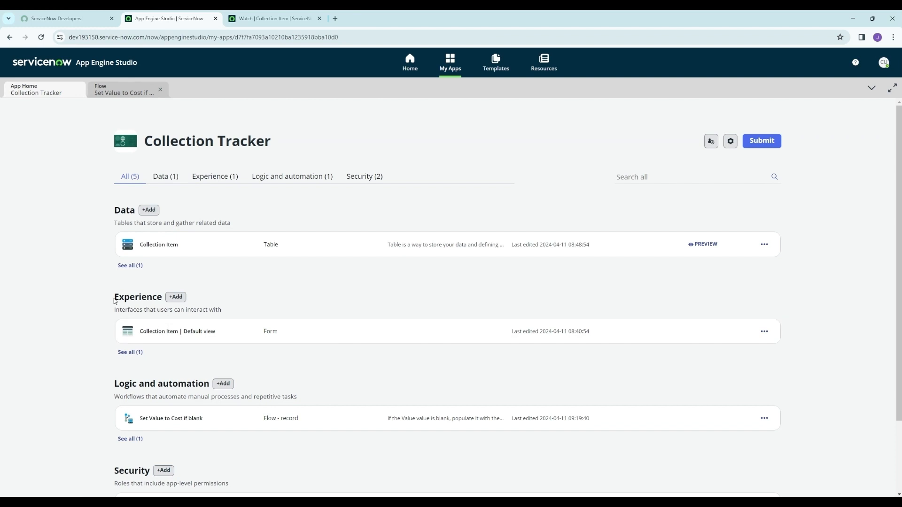
# Begin adding a Workspace experience to the Collection Tracker app
pyautogui.click(174, 297)
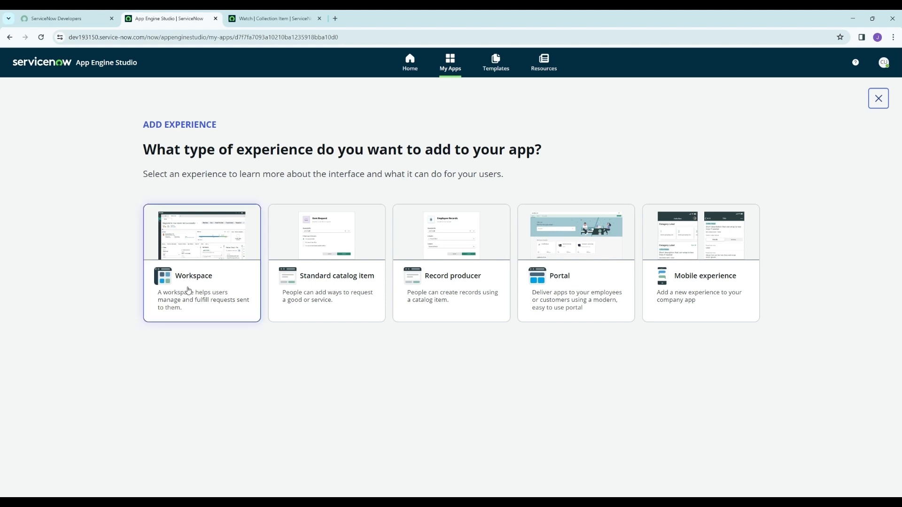
pyautogui.click(205, 282)
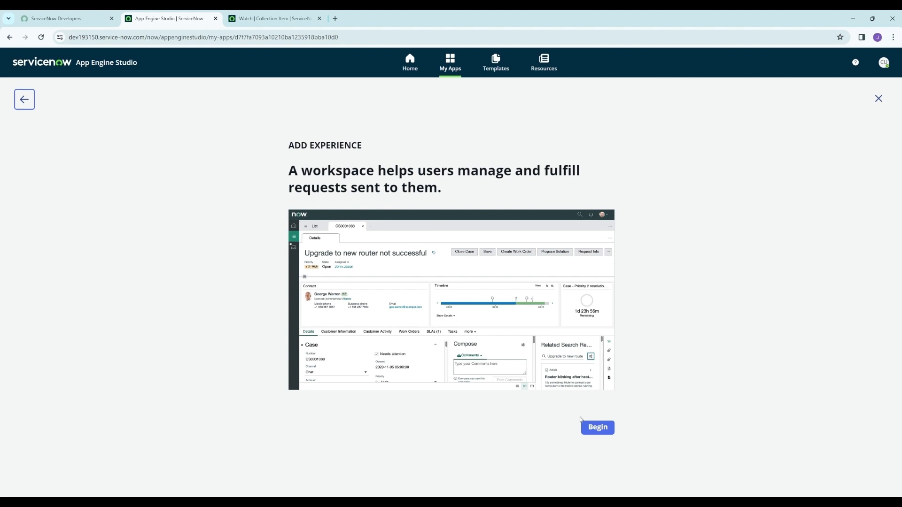
pyautogui.click(595, 428)
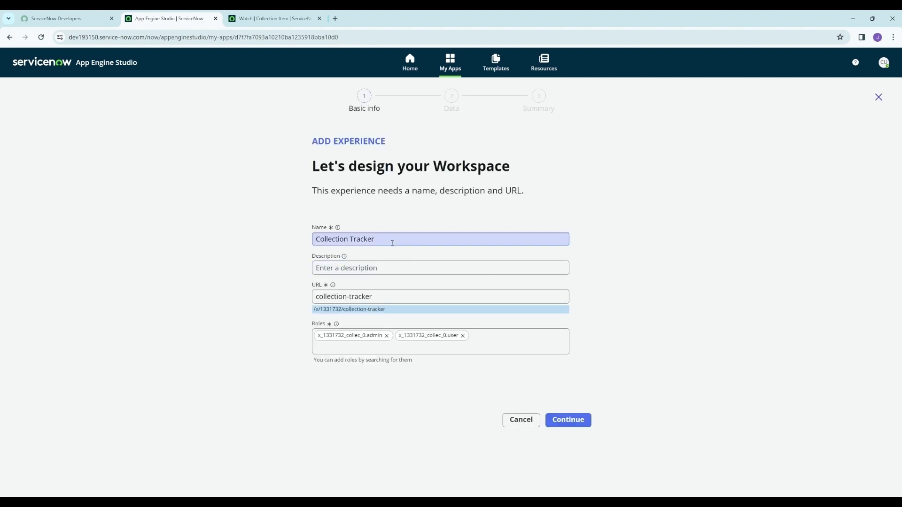
# Name the workspace "Collection Tracker Workspace" and describe it as "A Workspace to view and edit collection details"
pyautogui.click(390, 239)
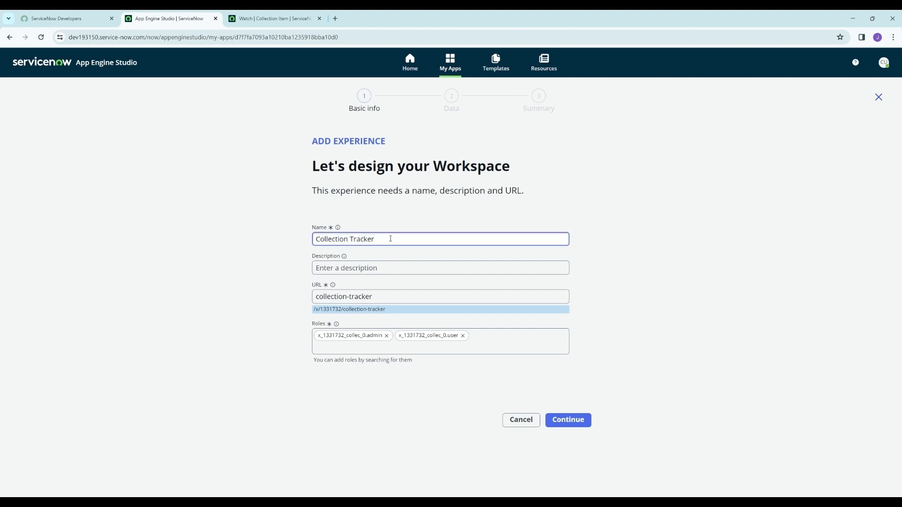
pyautogui.write('Workspace')
pyautogui.click(365, 269)
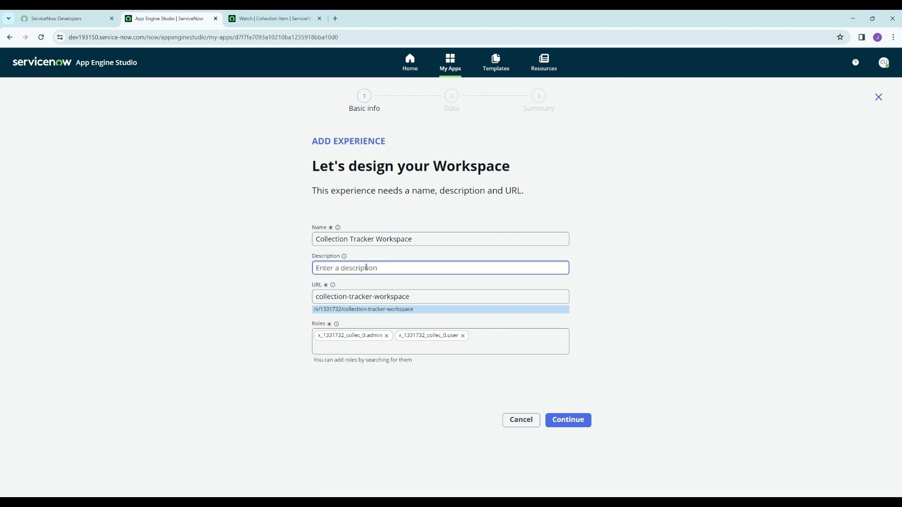
pyautogui.write('A Workspace to view and edit collection ')
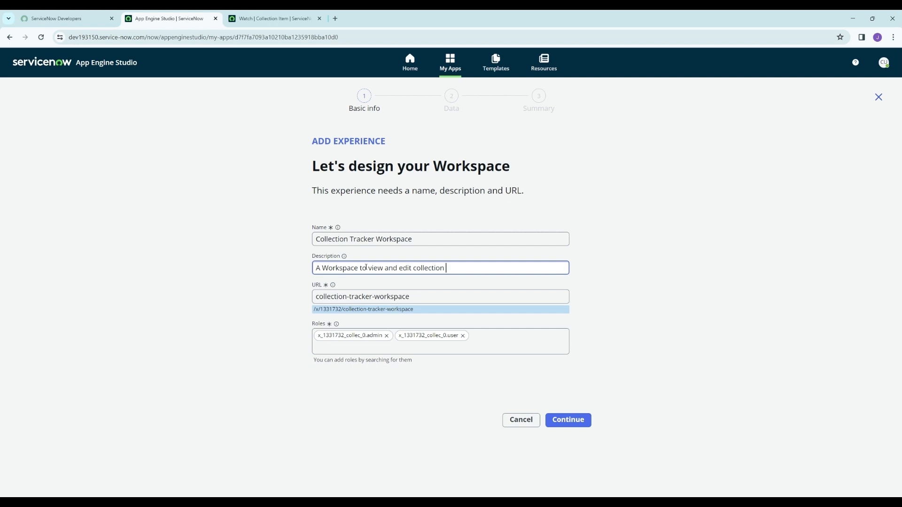
pyautogui.write('details')
pyautogui.click(361, 401)
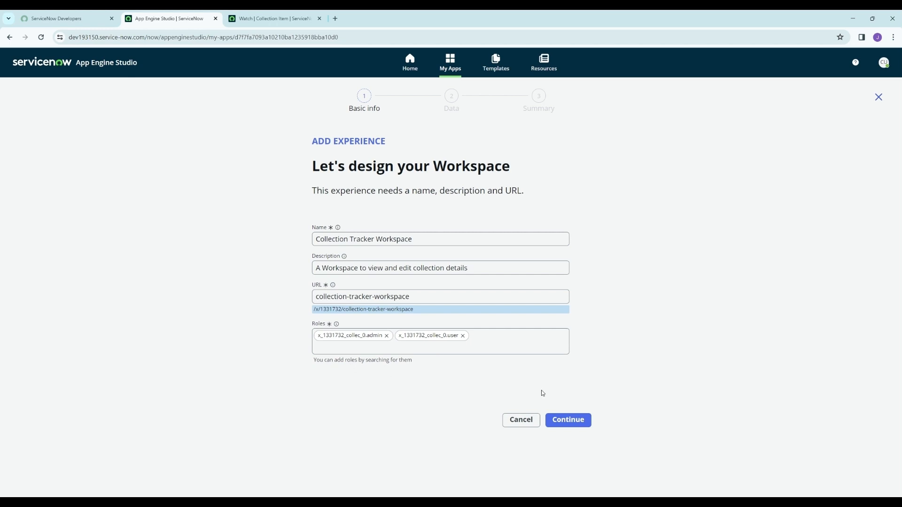
# Create the workspace with Collection Item as its primary table and return to the app's home page
pyautogui.click(577, 422)
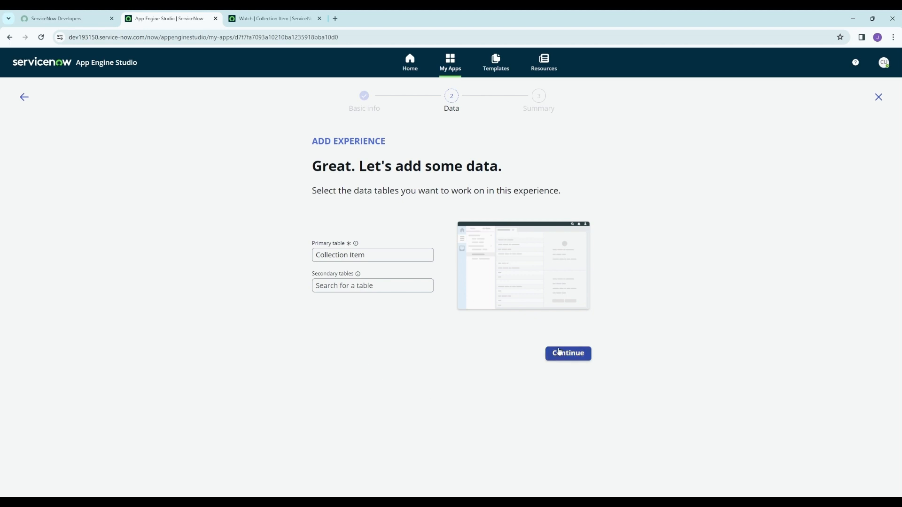
pyautogui.click(572, 355)
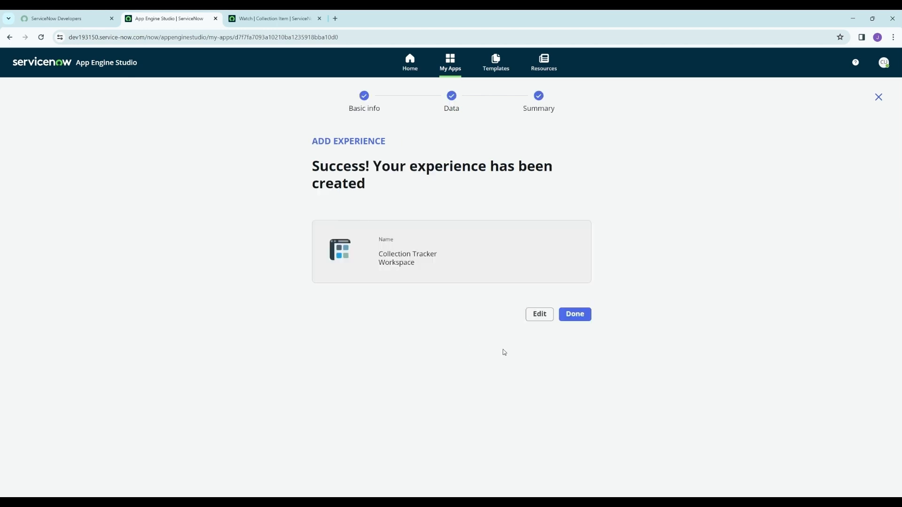
pyautogui.click(574, 317)
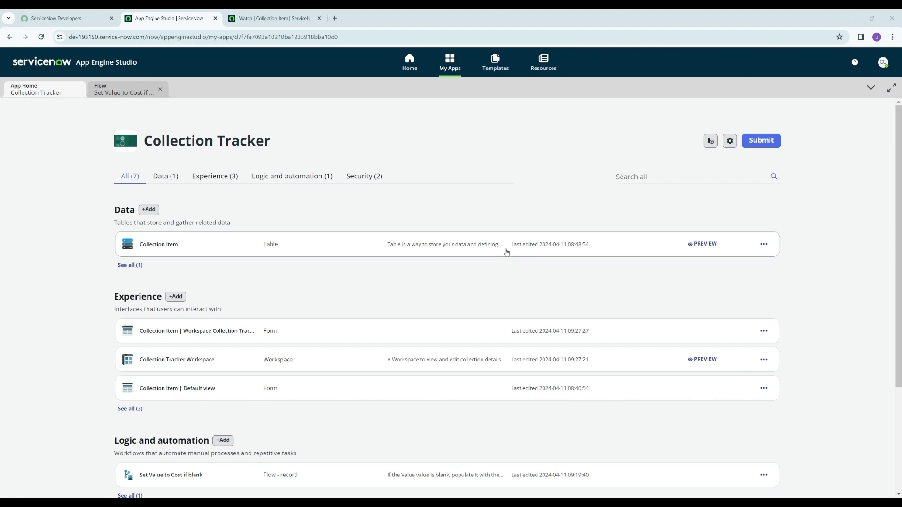
# Open a preview of the Collection Tracker Workspace from the app's experiences
pyautogui.scroll(-1, 467, 259)
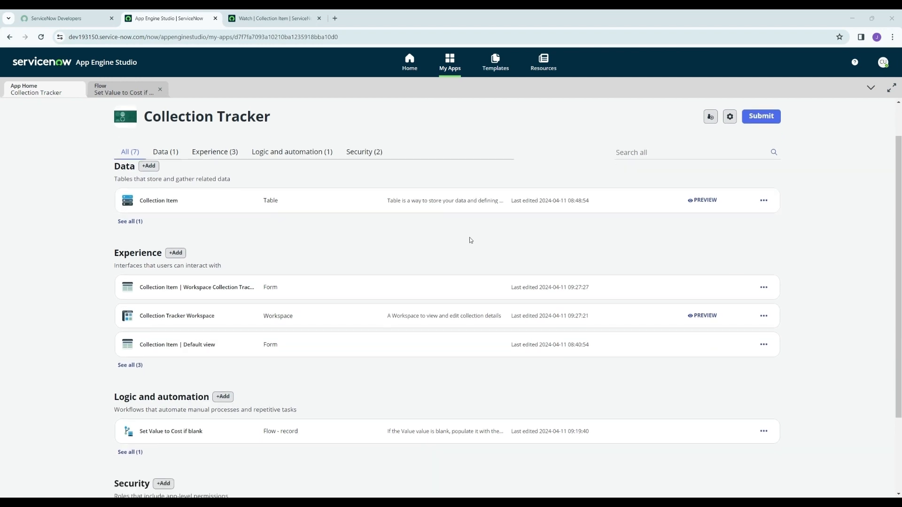
pyautogui.click(700, 318)
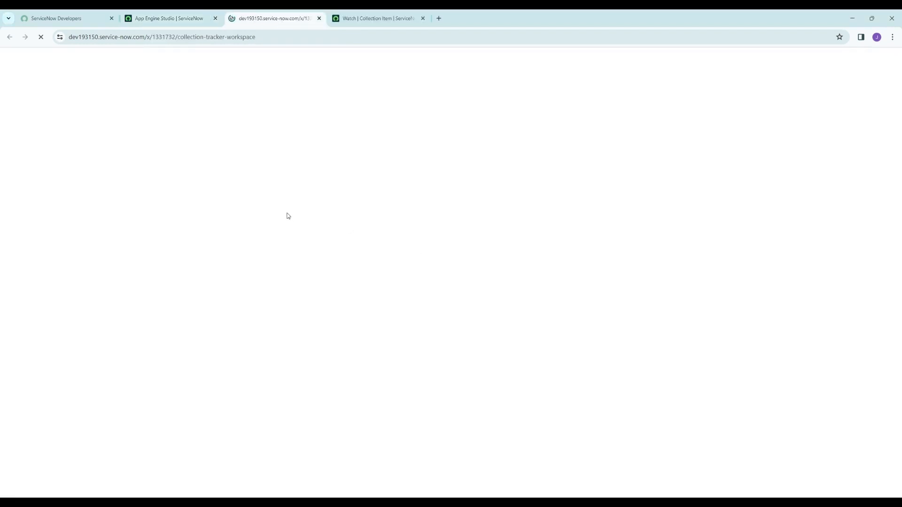
pyautogui.click(155, 21)
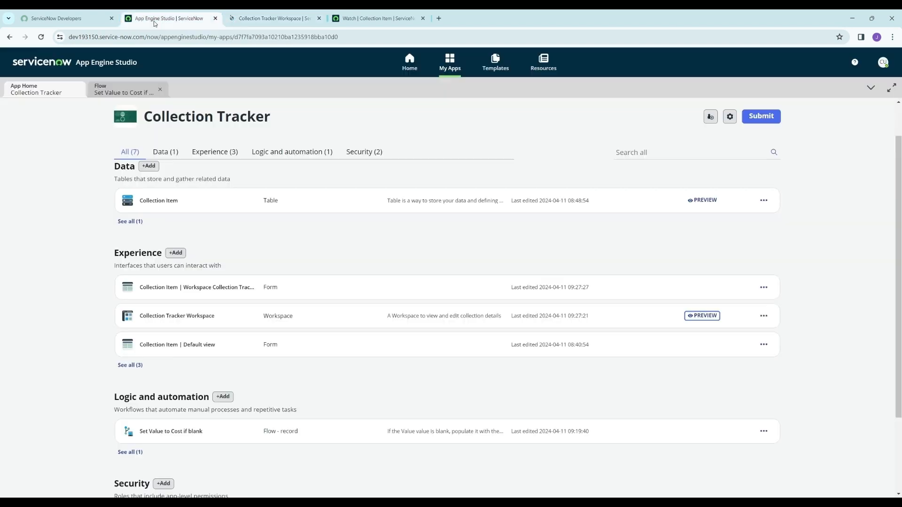
pyautogui.click(702, 315)
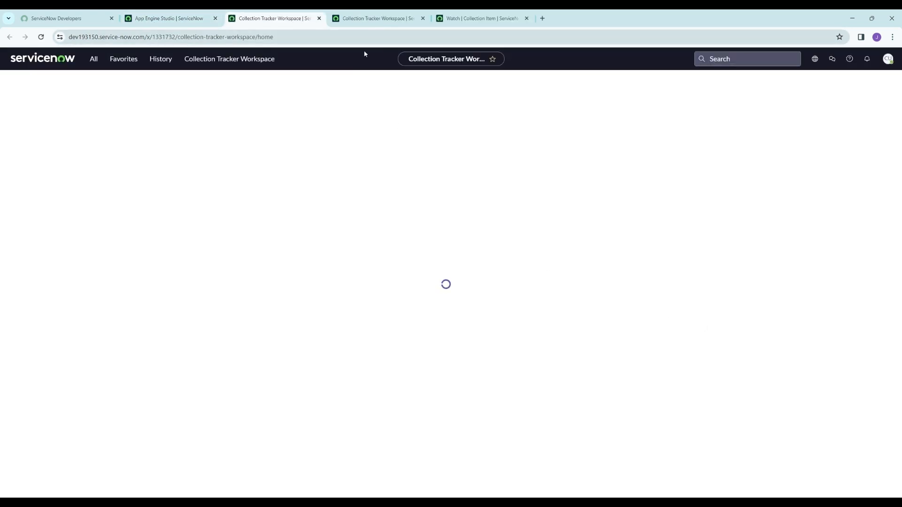
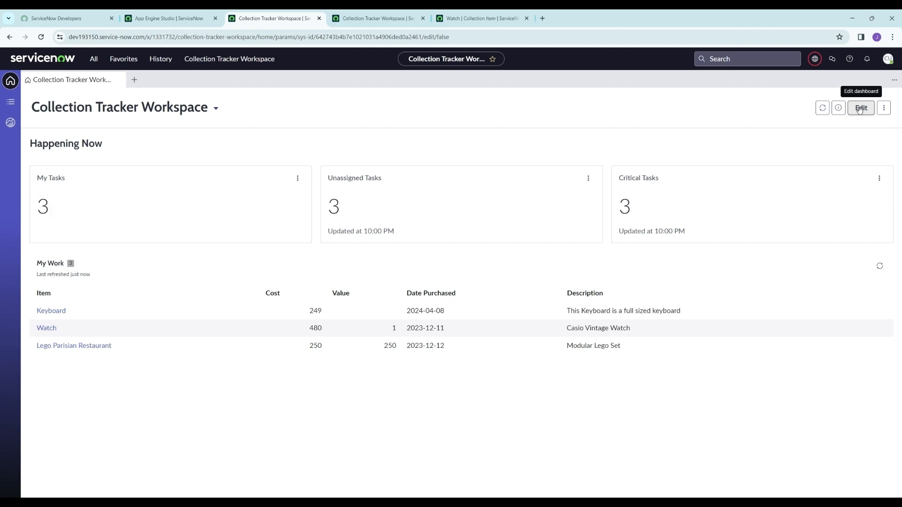
# Put the workspace dashboard into editing mode and change the "Happening Now" heading's label to "Collection Numbers"
pyautogui.click(860, 111)
pyautogui.click(860, 112)
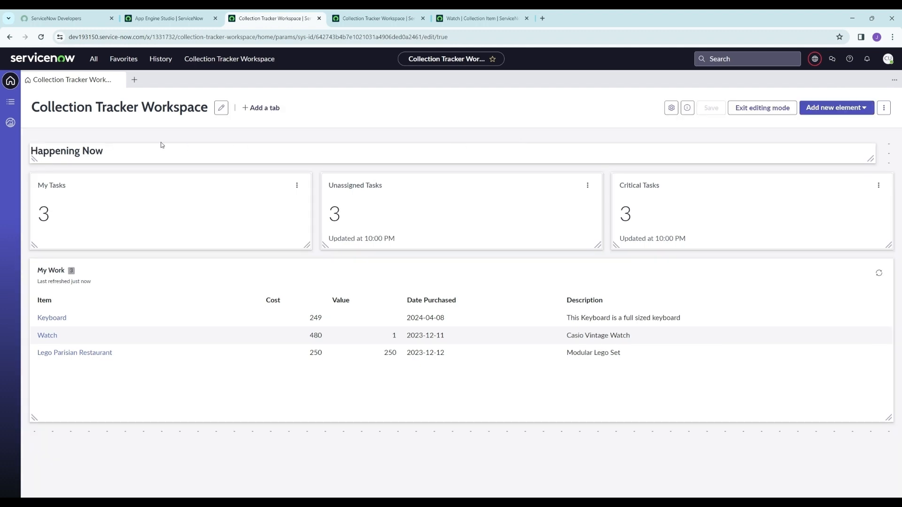
pyautogui.click(77, 154)
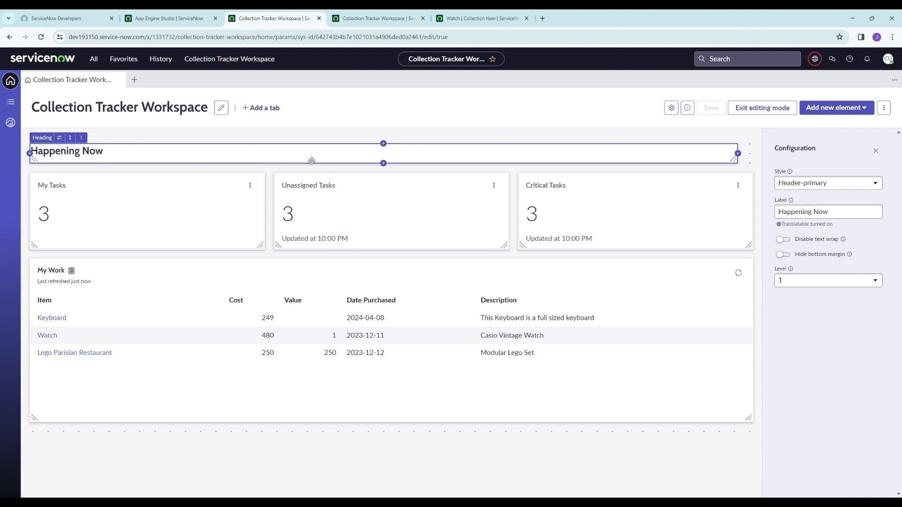
pyautogui.click(810, 218)
pyautogui.hotkey('ctrl', 'a')
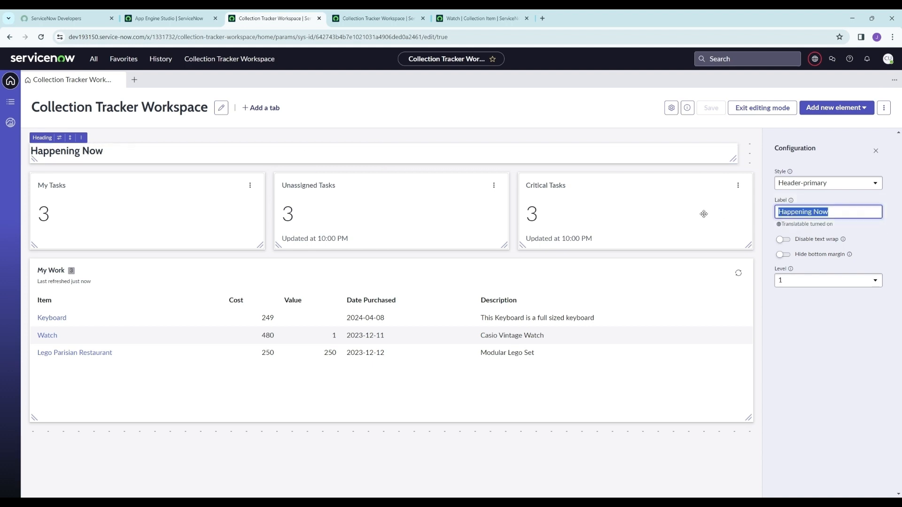
pyautogui.write('C')
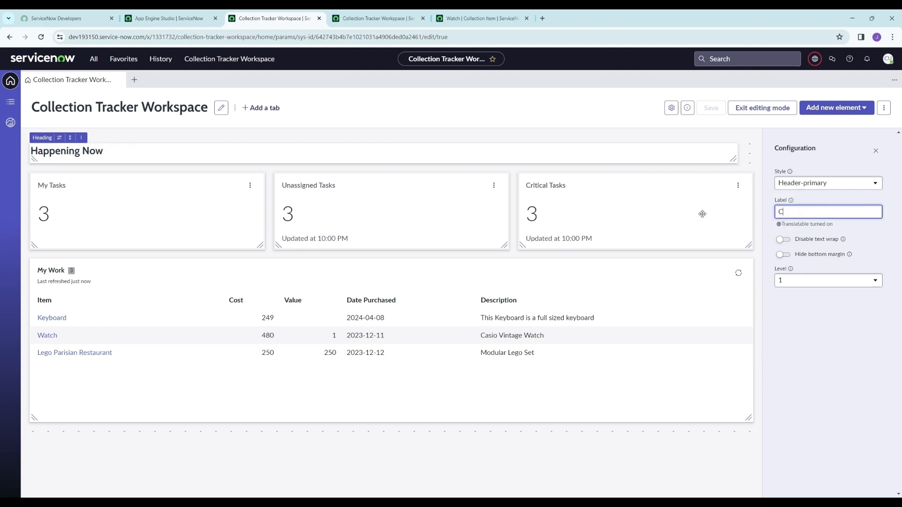
pyautogui.write('ollection Numbers')
pyautogui.click(875, 151)
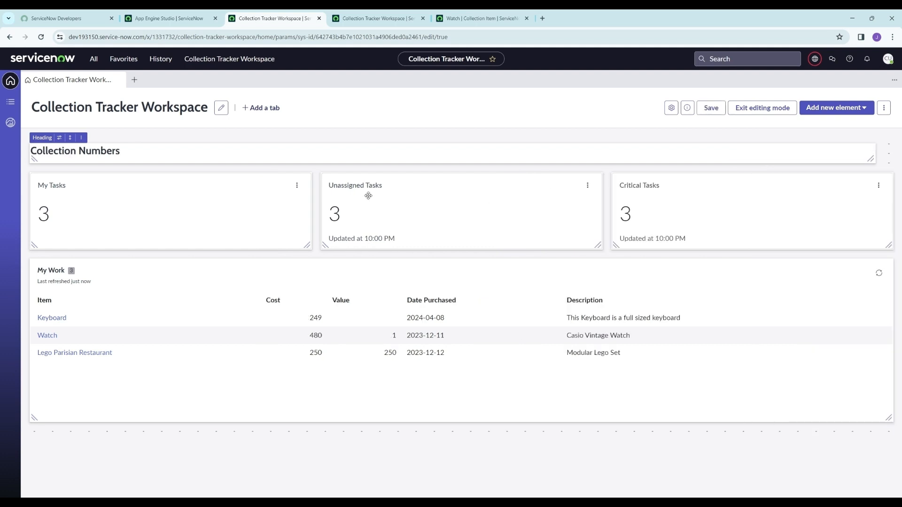
# Delete the Unassigned Tasks and Critical Tasks score cards from the dashboard
pyautogui.click(586, 184)
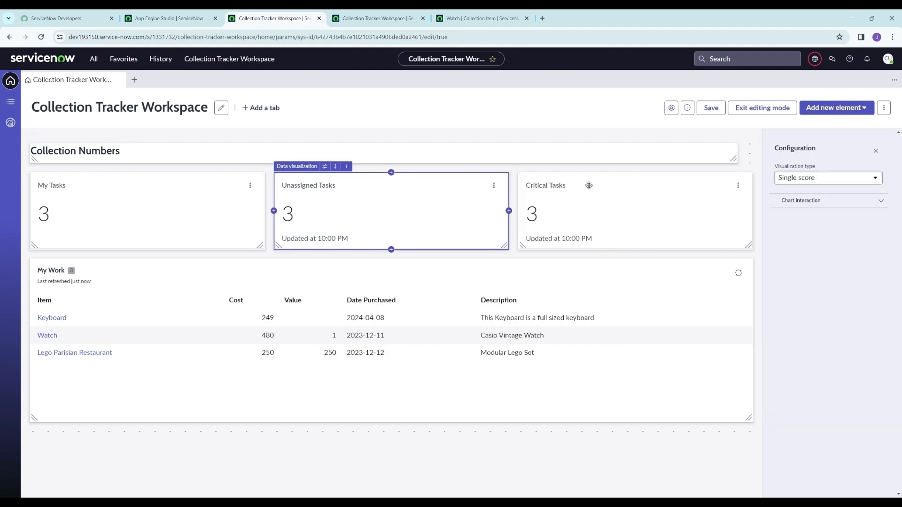
pyautogui.click(346, 166)
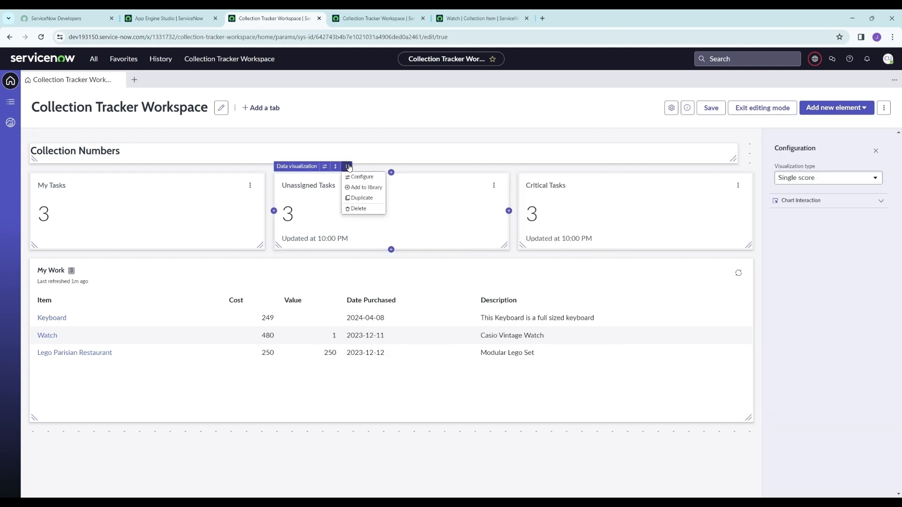
pyautogui.click(359, 209)
pyautogui.click(590, 167)
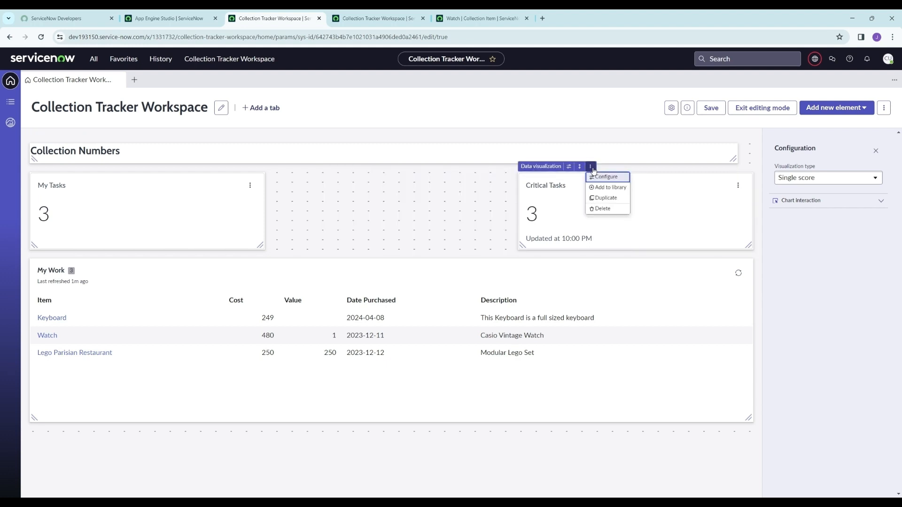
pyautogui.click(601, 209)
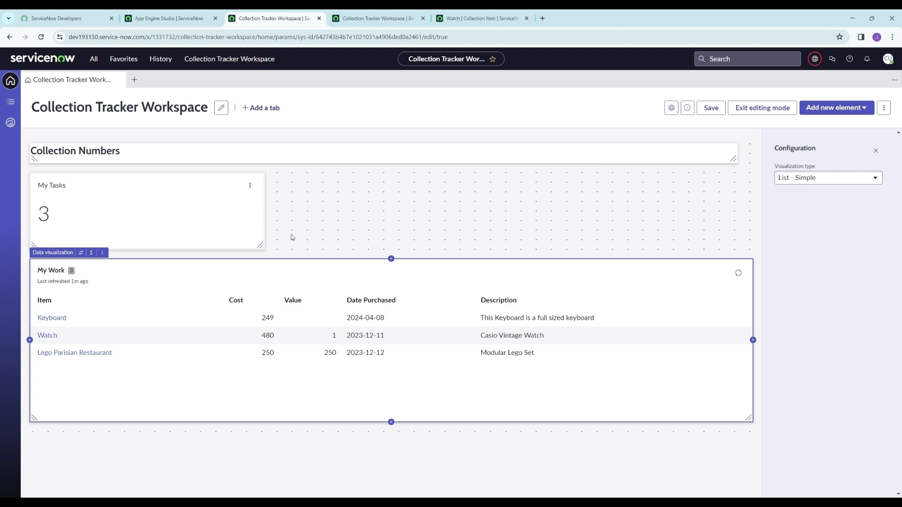
# Change the chart title of the My Tasks score card to "Items"
pyautogui.click(52, 187)
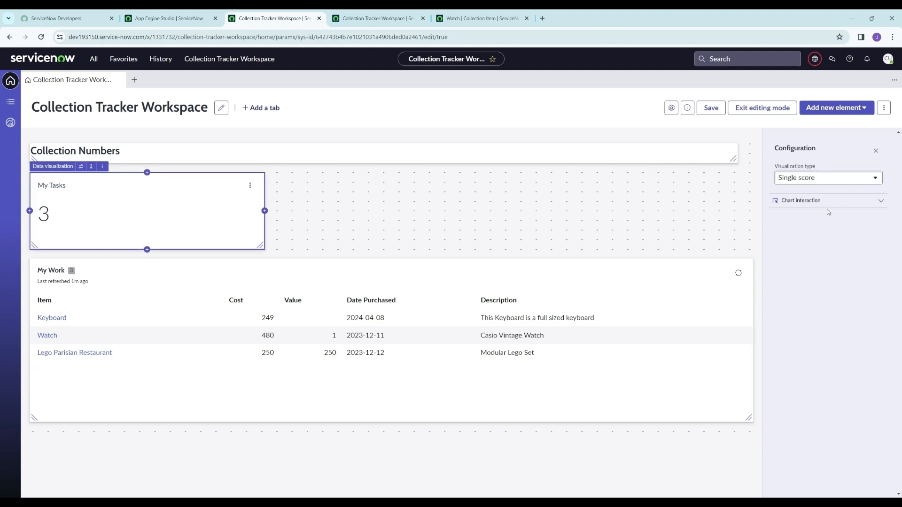
pyautogui.click(841, 202)
pyautogui.click(841, 205)
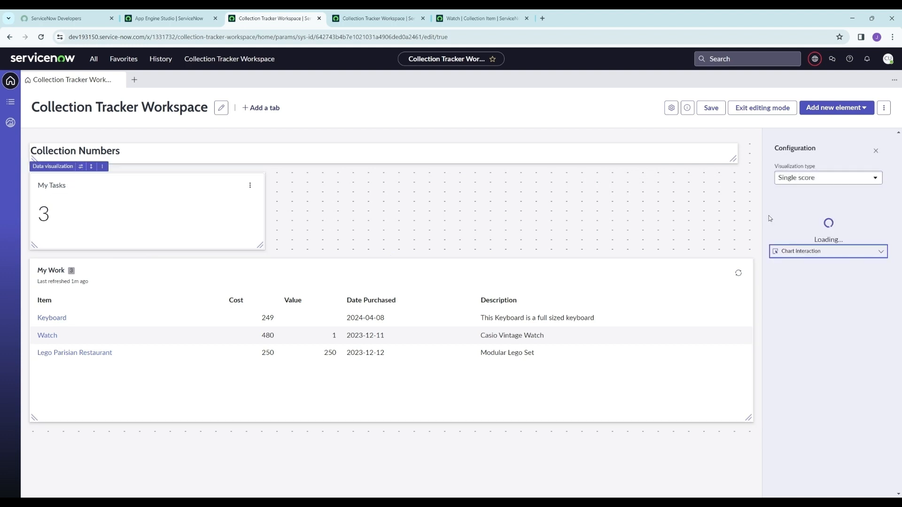
pyautogui.click(55, 186)
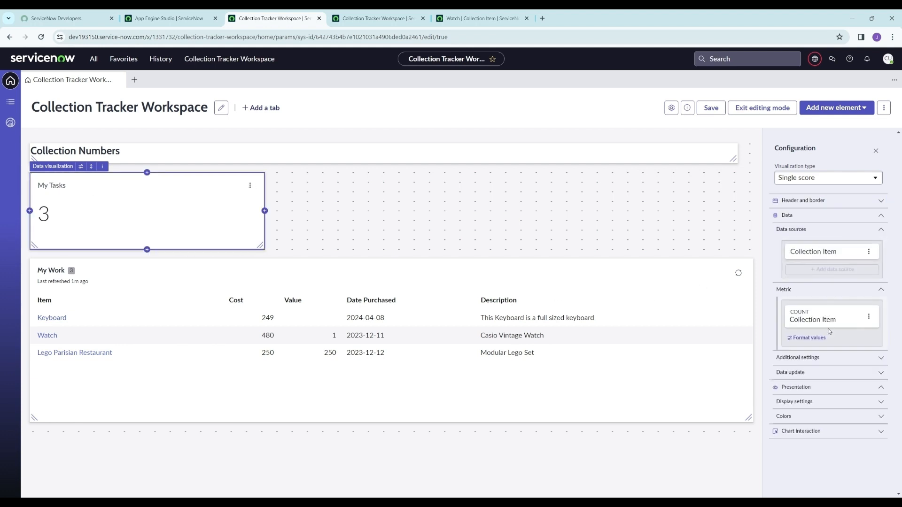
pyautogui.click(822, 201)
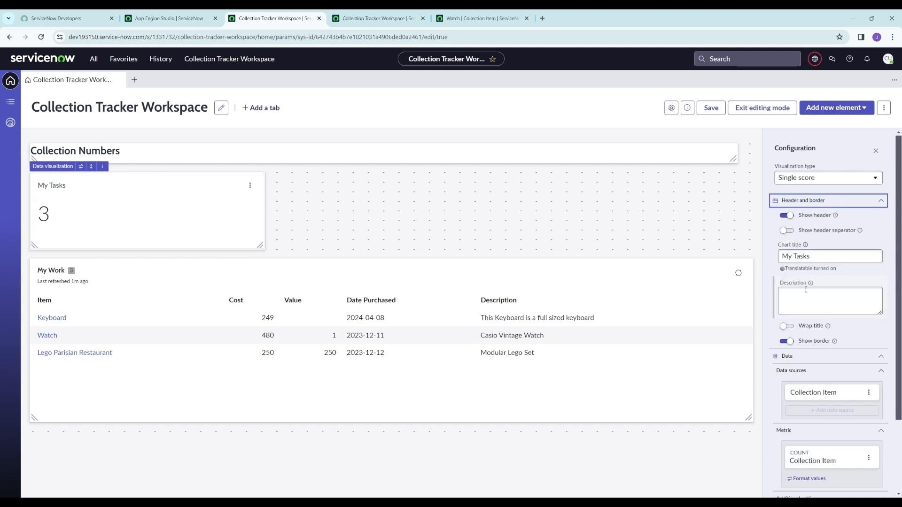
pyautogui.click(819, 256)
pyautogui.moveTo(820, 255); pyautogui.dragTo(767, 261)
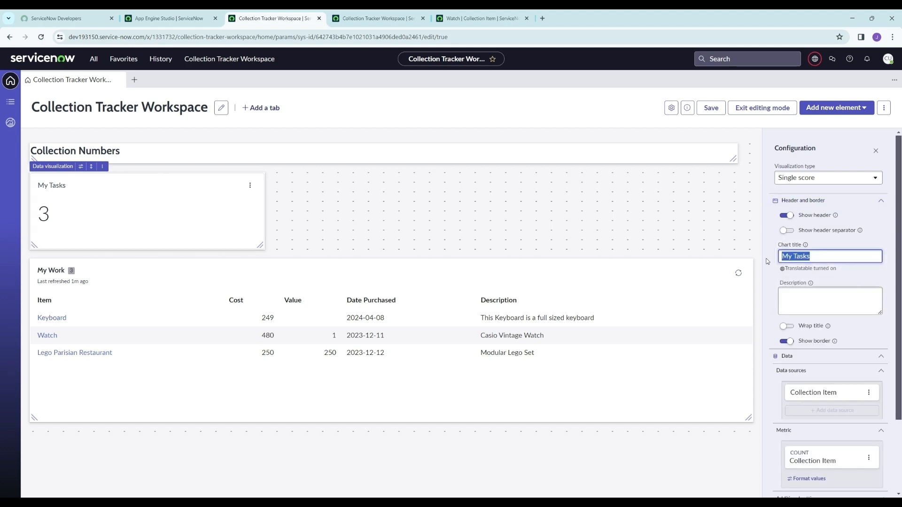
pyautogui.write('Items')
pyautogui.click(733, 242)
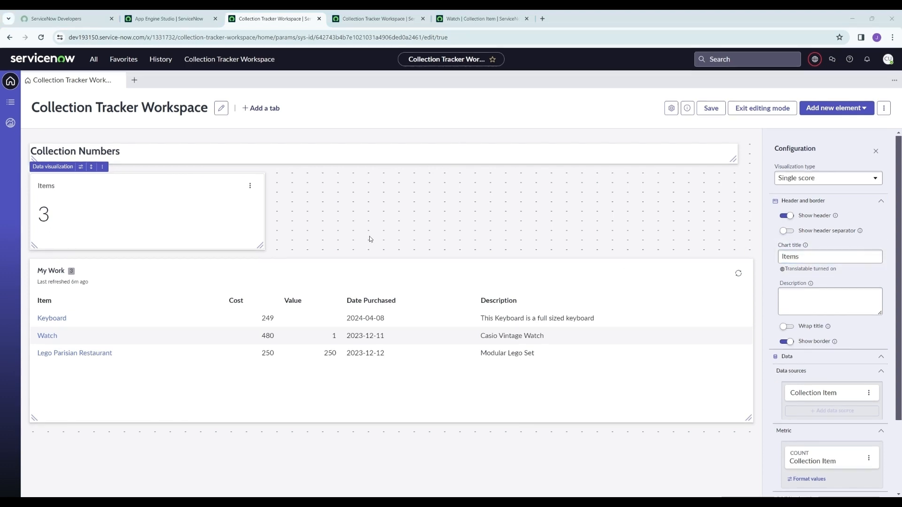
# Change the title of the dashboard's My Work list to "Collection Items"
pyautogui.click(59, 272)
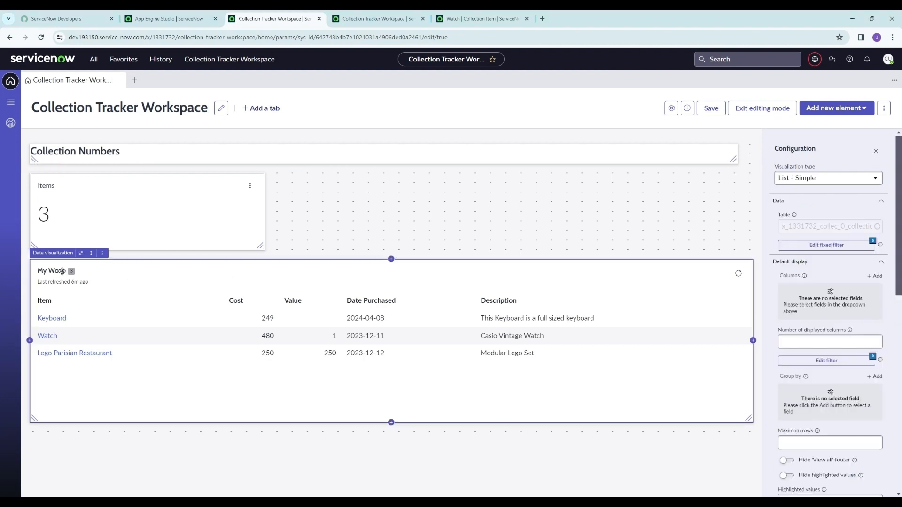
pyautogui.click(103, 255)
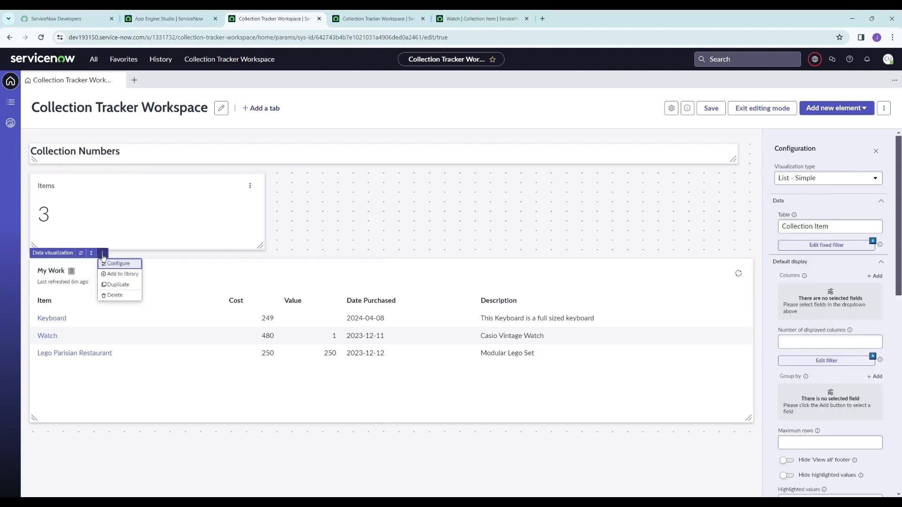
pyautogui.click(103, 256)
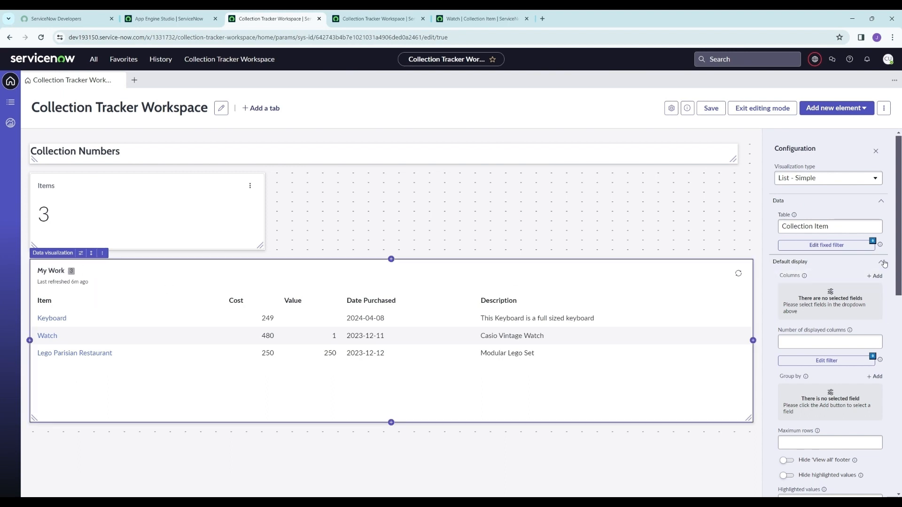
pyautogui.scroll(-1, 829, 262)
pyautogui.scroll(-4, 829, 261)
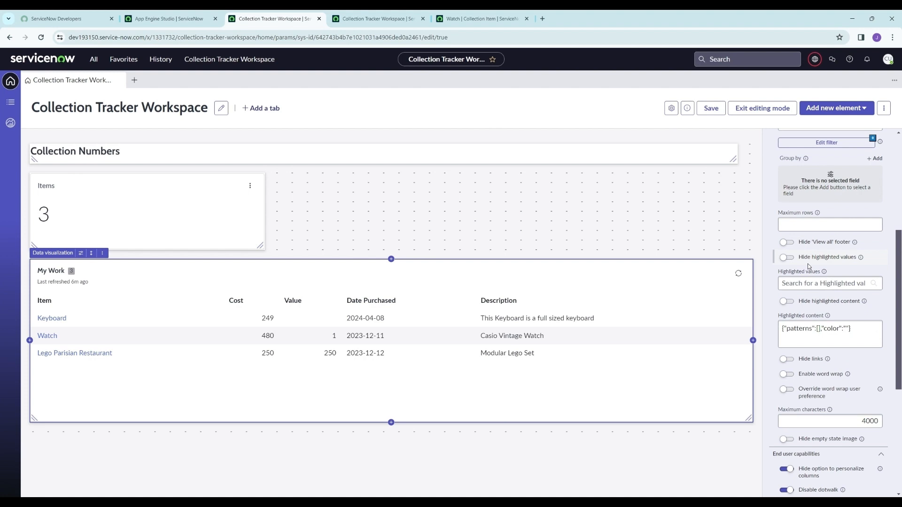
pyautogui.scroll(-5, 808, 266)
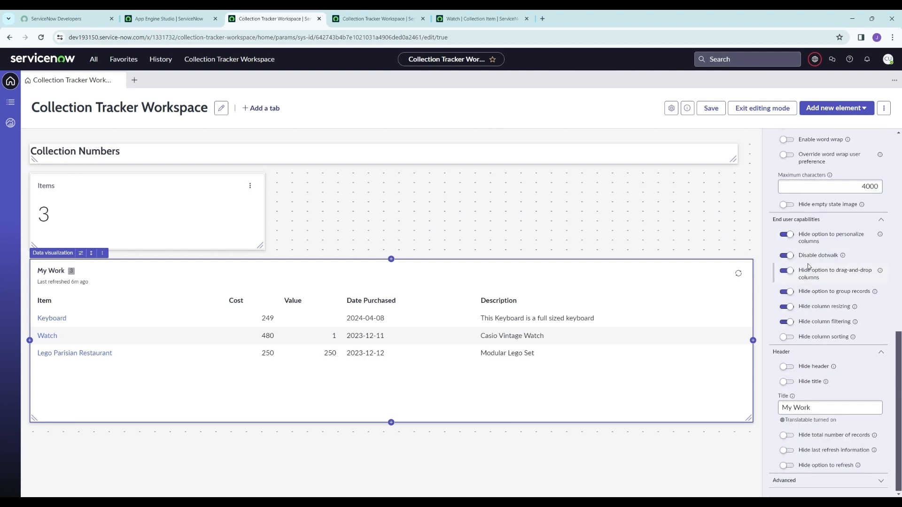
pyautogui.moveTo(812, 408); pyautogui.dragTo(757, 412)
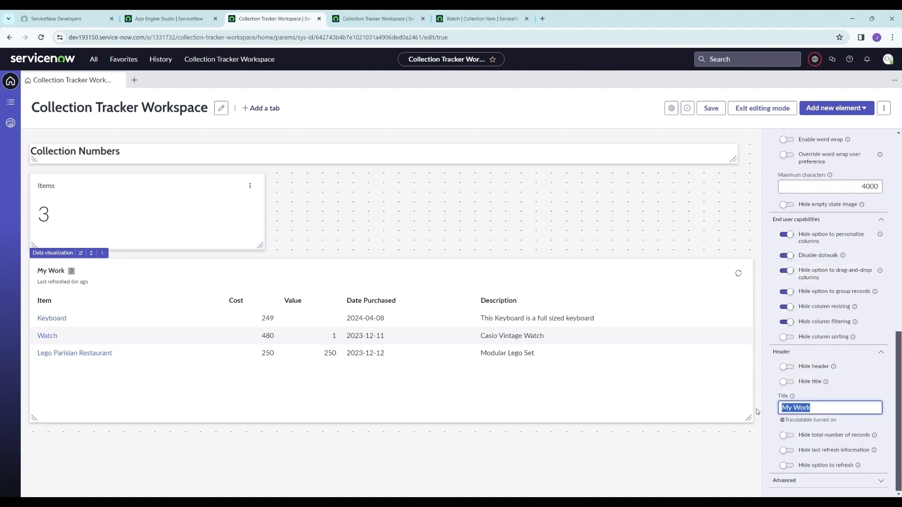
pyautogui.write('Collection Items')
pyautogui.click(758, 412)
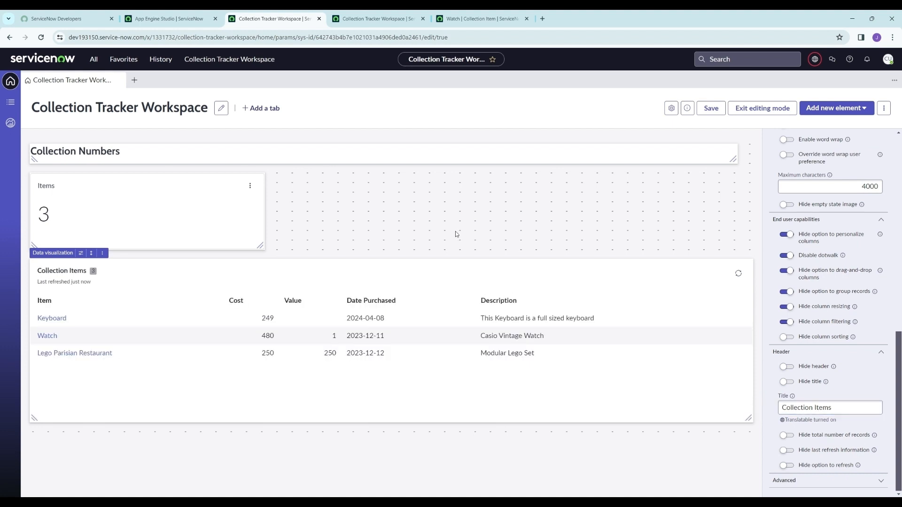
# Save the dashboard, exit editing mode, and close the two extra browser tabs for the duplicate workspace and the Watch record
pyautogui.click(706, 110)
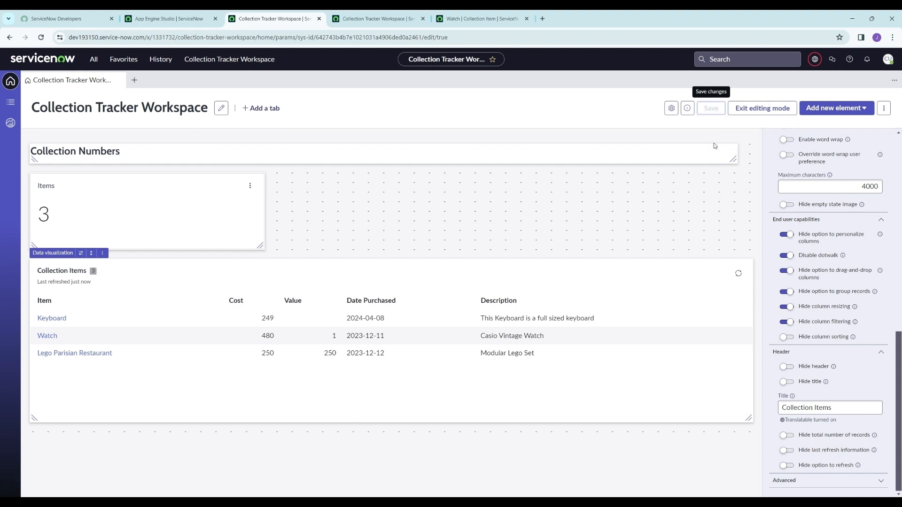
pyautogui.click(765, 109)
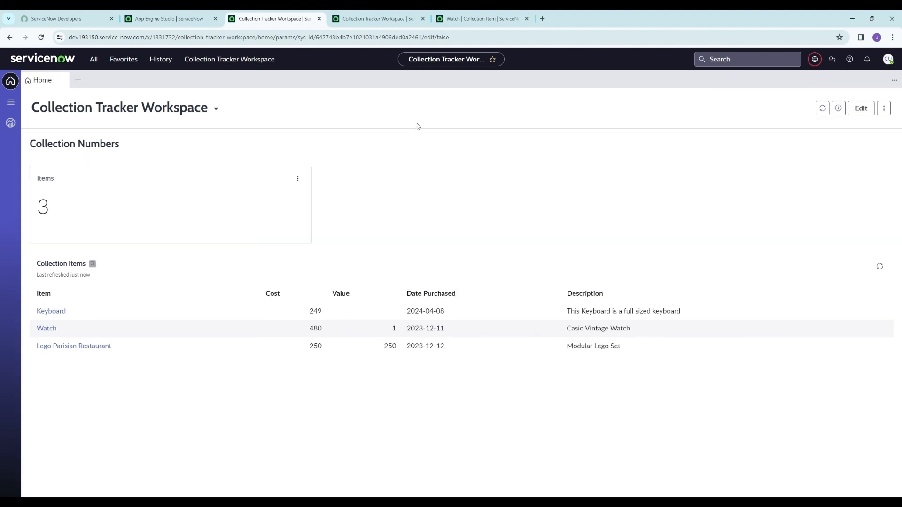
pyautogui.click(423, 19)
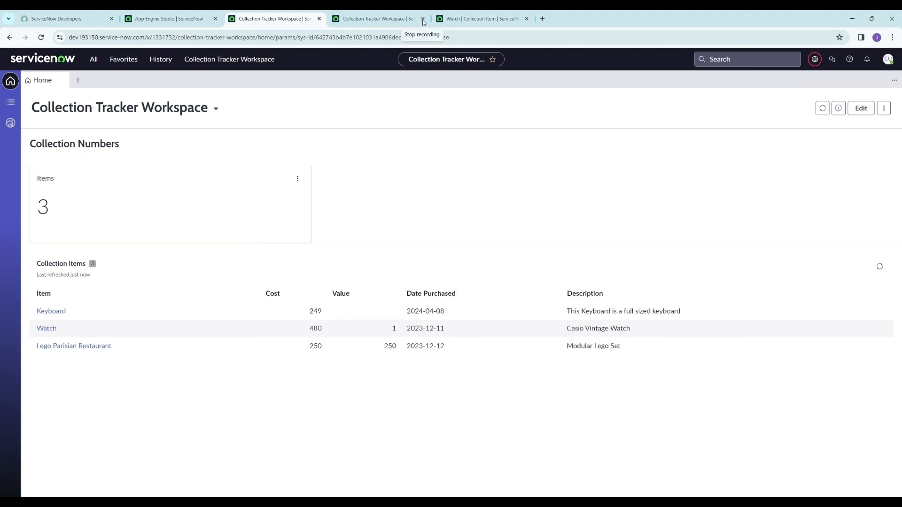
pyautogui.click(423, 19)
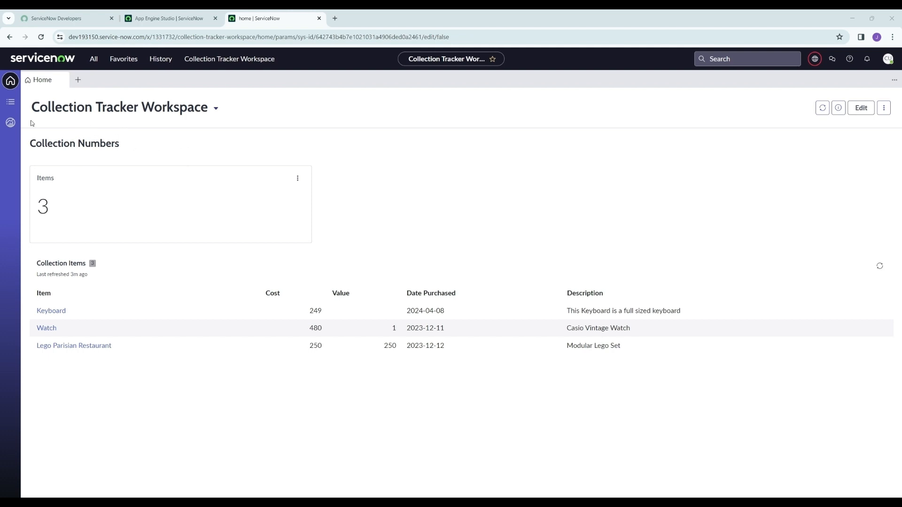
# Open column editing for the workspace's Collection Item - All list and remove all of the selected columns
pyautogui.click(11, 103)
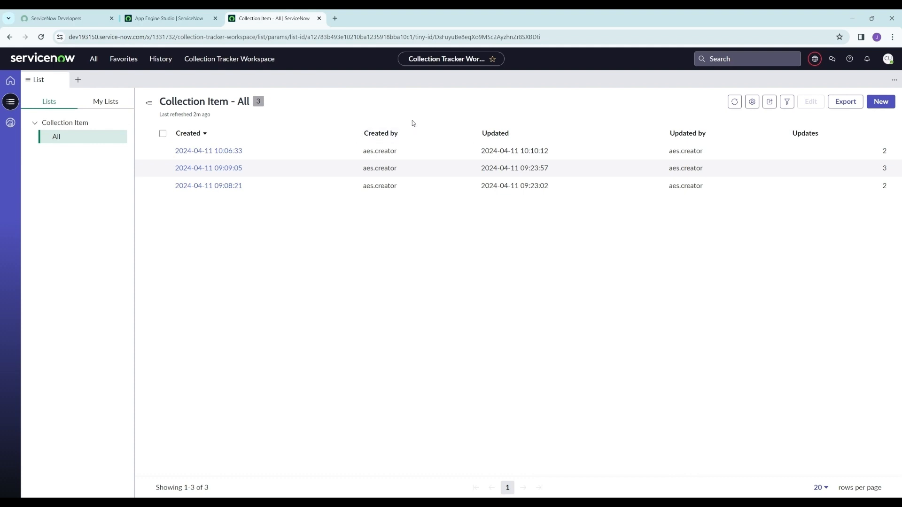
pyautogui.click(751, 102)
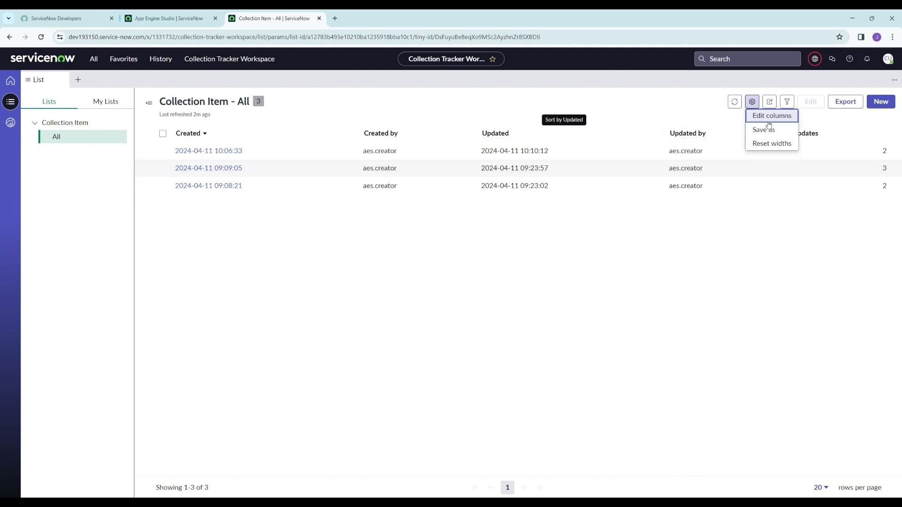
pyautogui.click(766, 118)
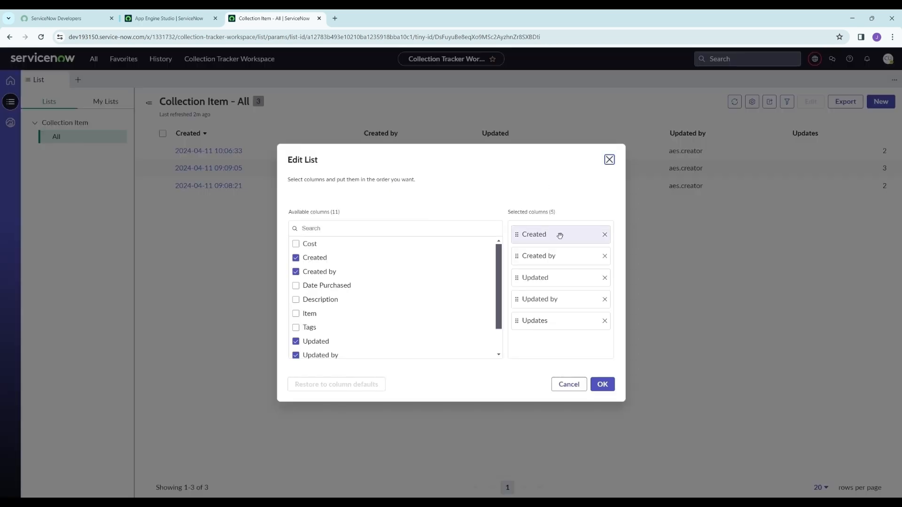
pyautogui.click(604, 235)
pyautogui.click(604, 234)
pyautogui.click(605, 234)
pyautogui.click(605, 234)
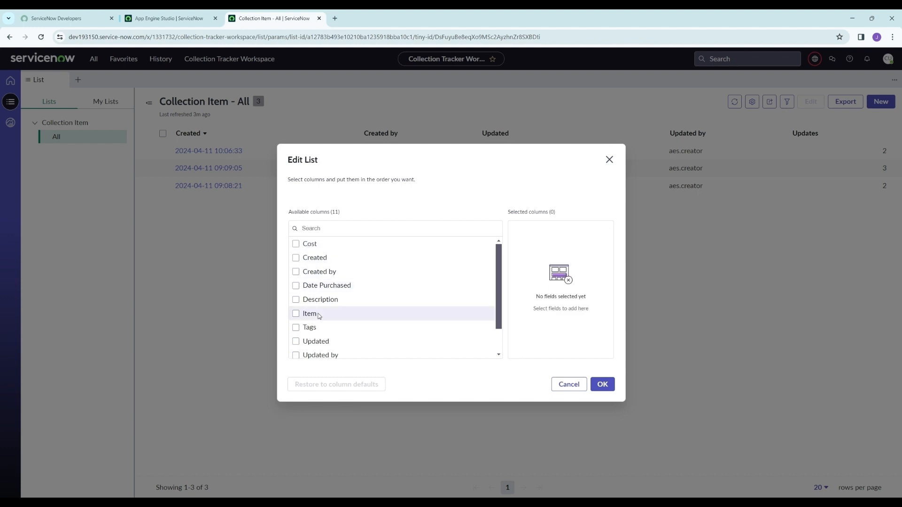
# Add the Item, Cost, Value, Date Purchased and Description columns to the list in that order and apply them
pyautogui.scroll(-1, 315, 315)
pyautogui.click(305, 283)
pyautogui.scroll(1, 328, 282)
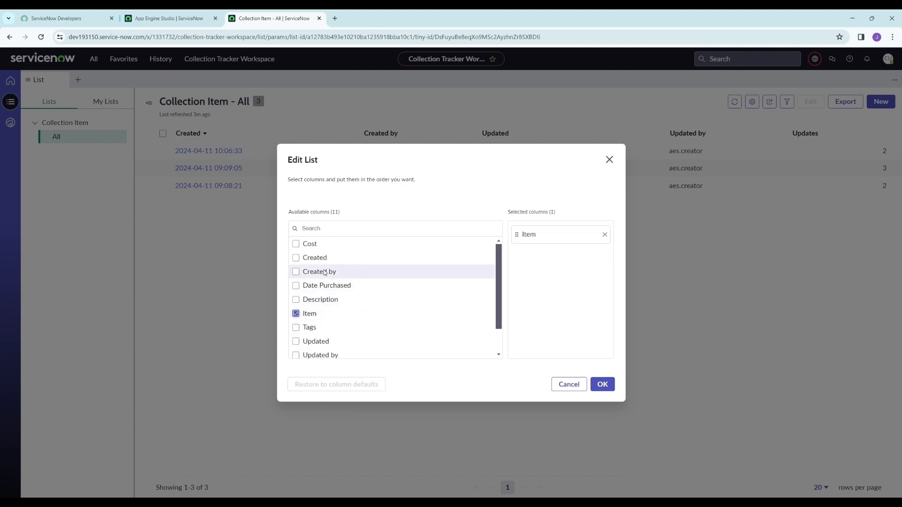
pyautogui.click(310, 244)
pyautogui.scroll(-1, 353, 265)
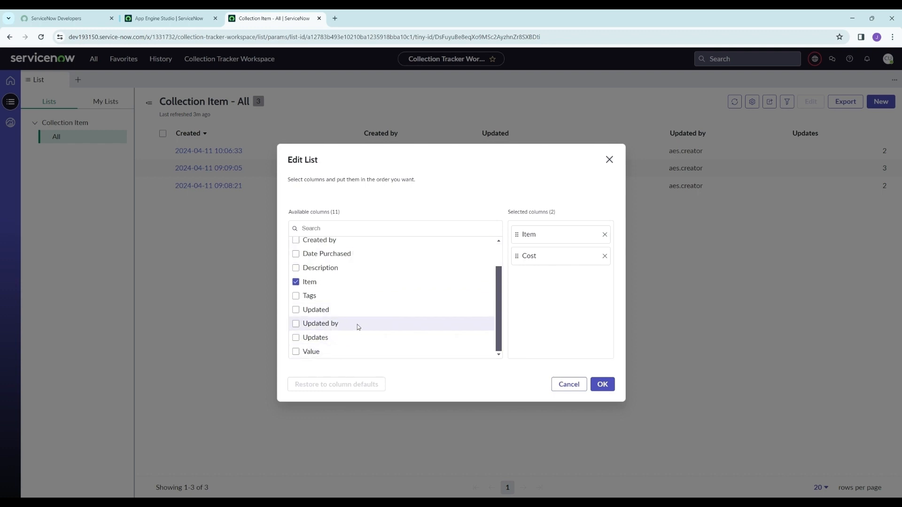
pyautogui.scroll(1, 359, 328)
pyautogui.scroll(-1, 301, 352)
pyautogui.click(301, 352)
pyautogui.scroll(1, 331, 326)
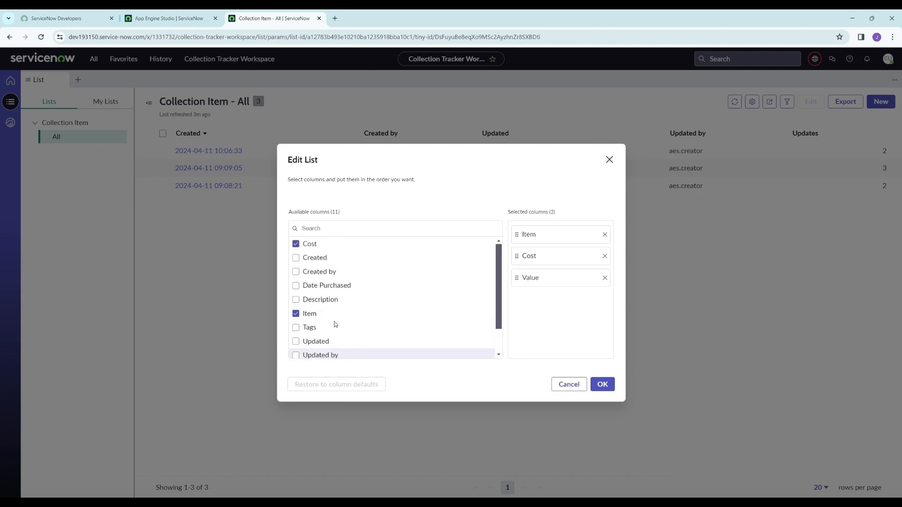
pyautogui.click(321, 286)
pyautogui.click(320, 300)
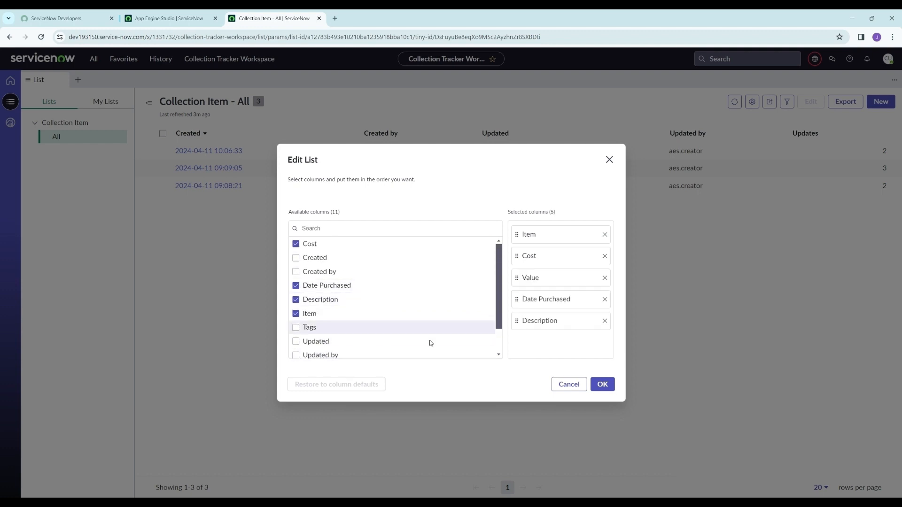
pyautogui.click(603, 384)
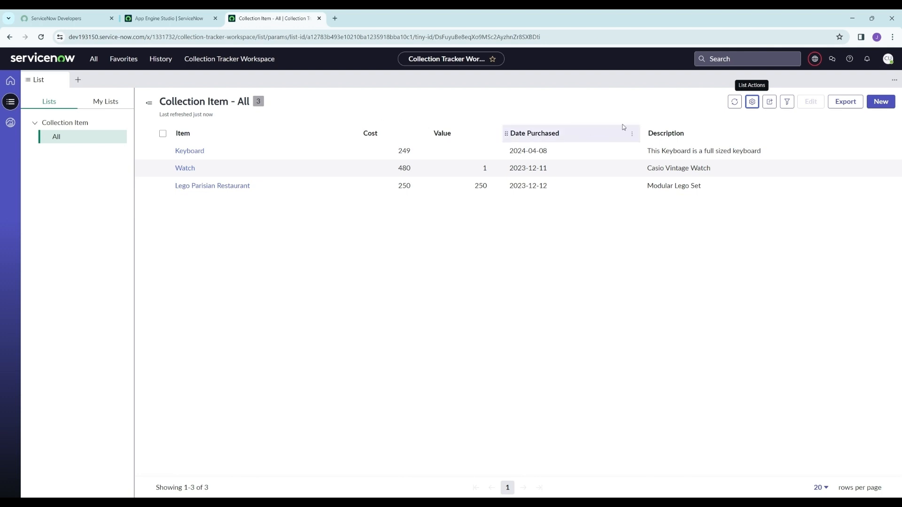
# Copy the Collection Item list's URL and enter it as the Go to URL chart interaction of the dashboard's Items score card
pyautogui.click(771, 104)
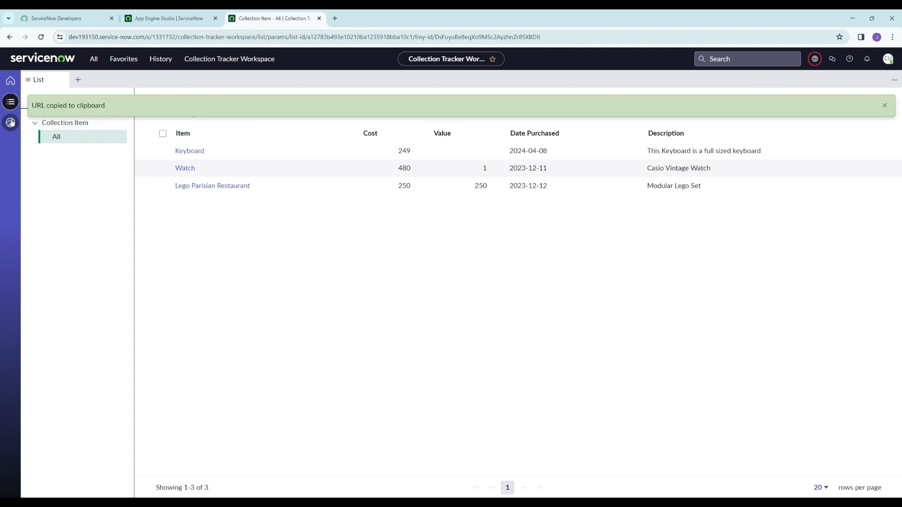
pyautogui.click(11, 81)
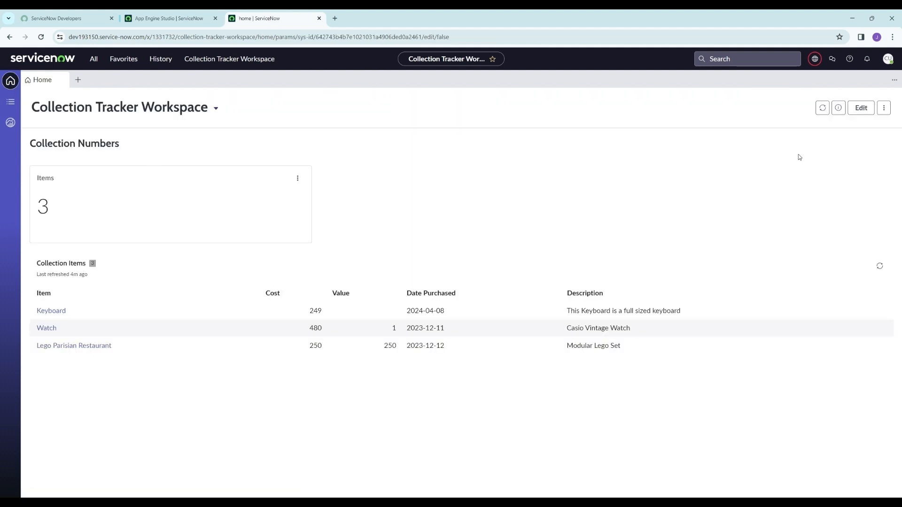
pyautogui.click(858, 109)
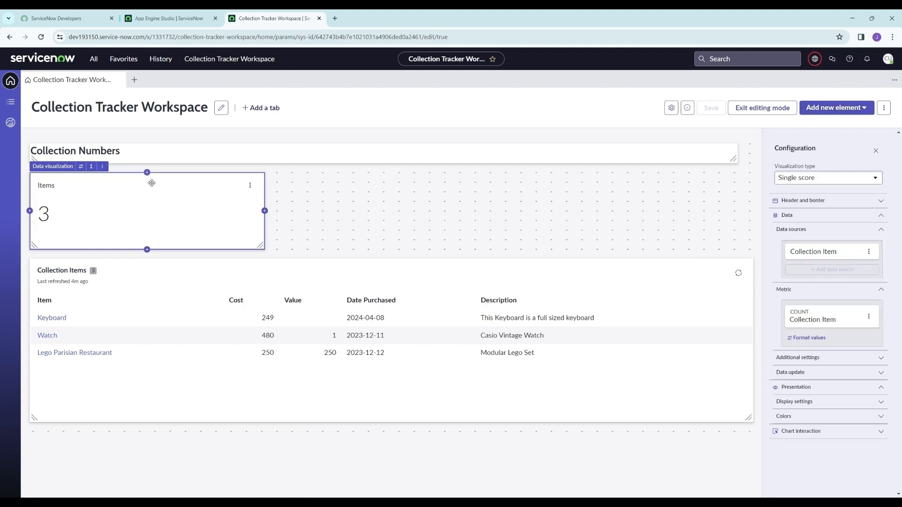
pyautogui.click(838, 432)
pyautogui.scroll(-2, 822, 420)
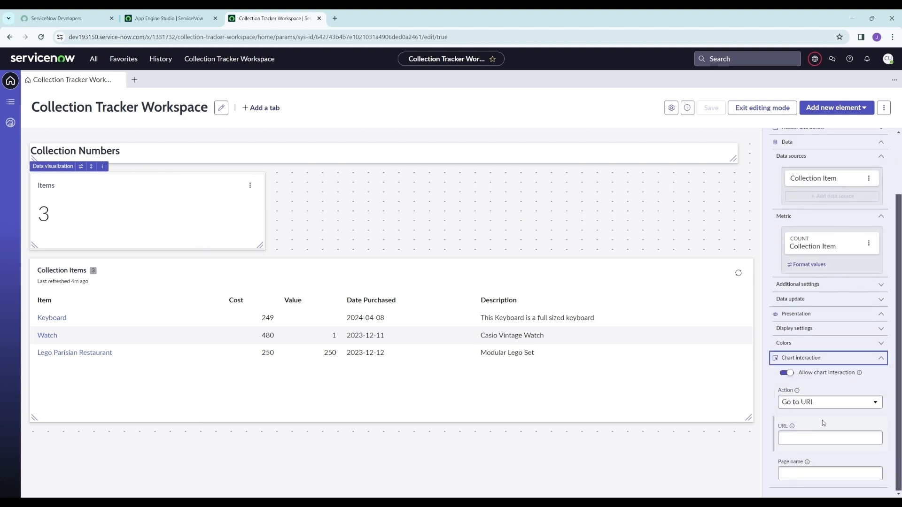
pyautogui.click(820, 433)
pyautogui.hotkey('ctrl', 'v')
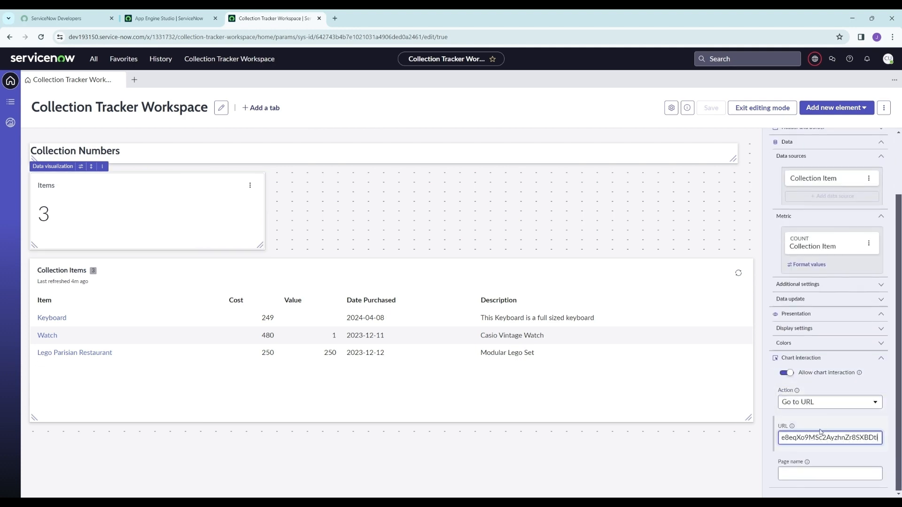
# Set the interaction's page name to "Items", then save the dashboard and exit editing mode
pyautogui.click(823, 474)
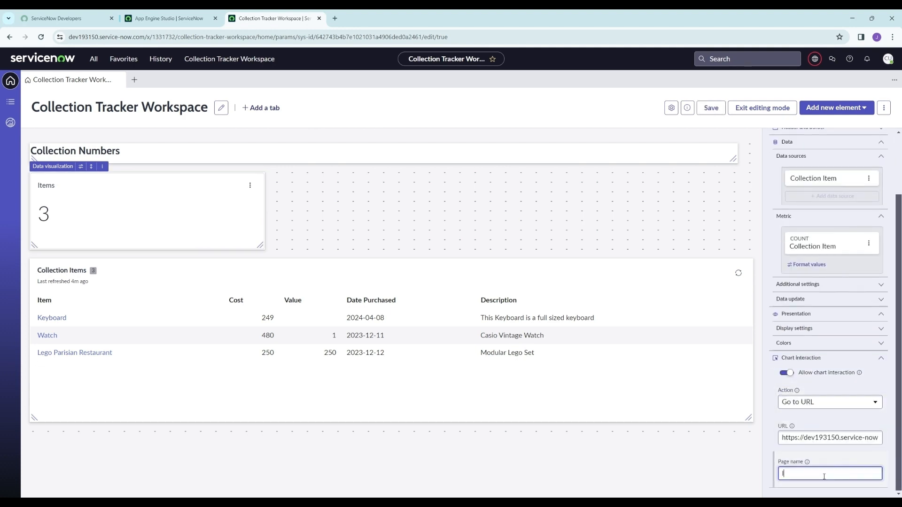
pyautogui.write('Items')
pyautogui.click(772, 447)
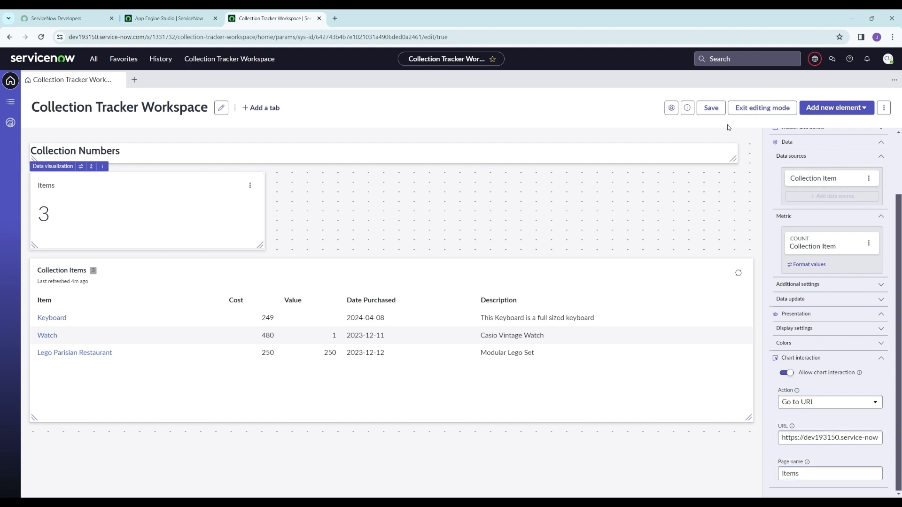
pyautogui.click(711, 108)
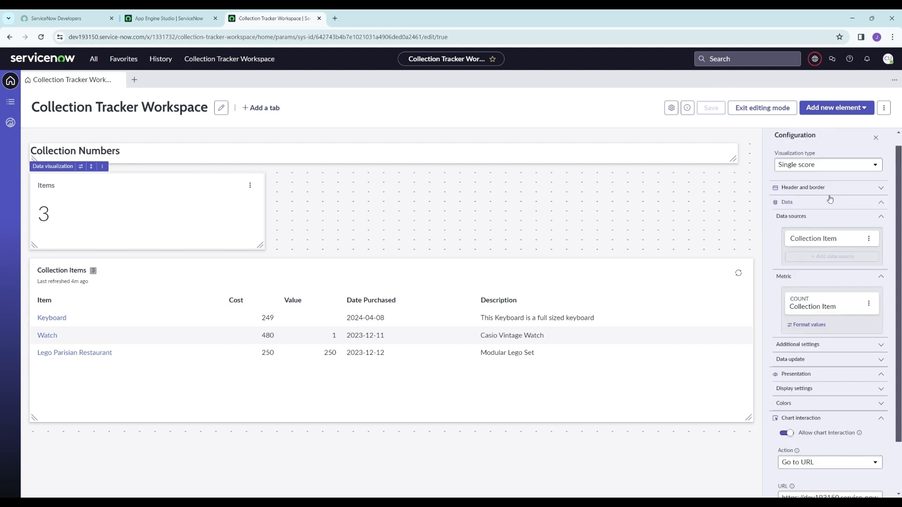
pyautogui.click(765, 108)
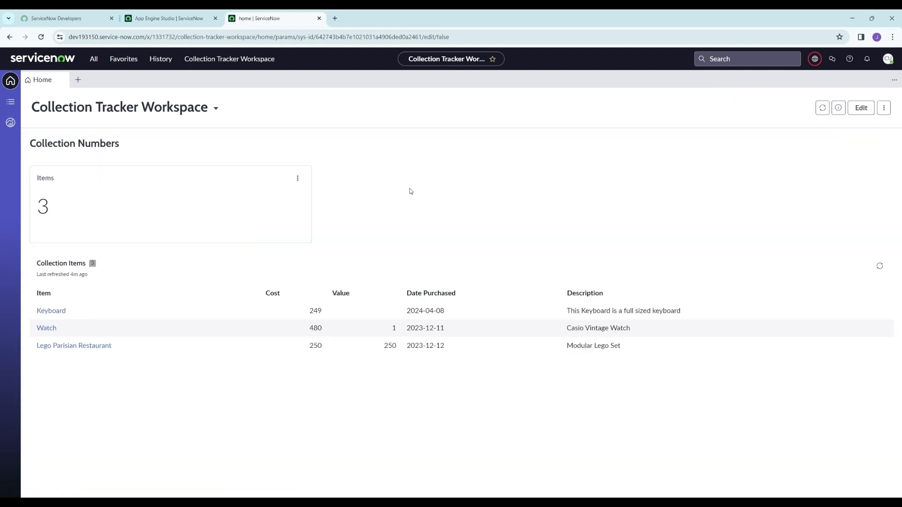
# Test the Items score card's link to the Collection Item list and return to the workspace home page
pyautogui.click(77, 212)
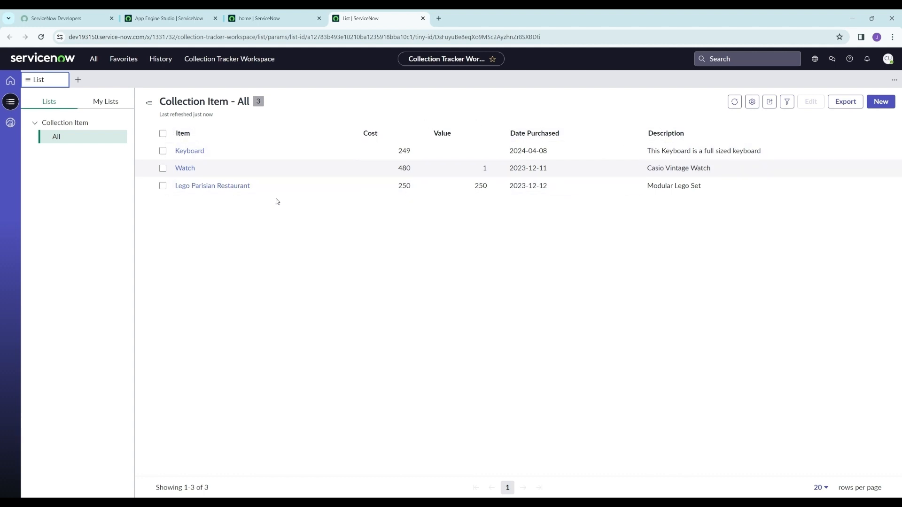
pyautogui.click(7, 84)
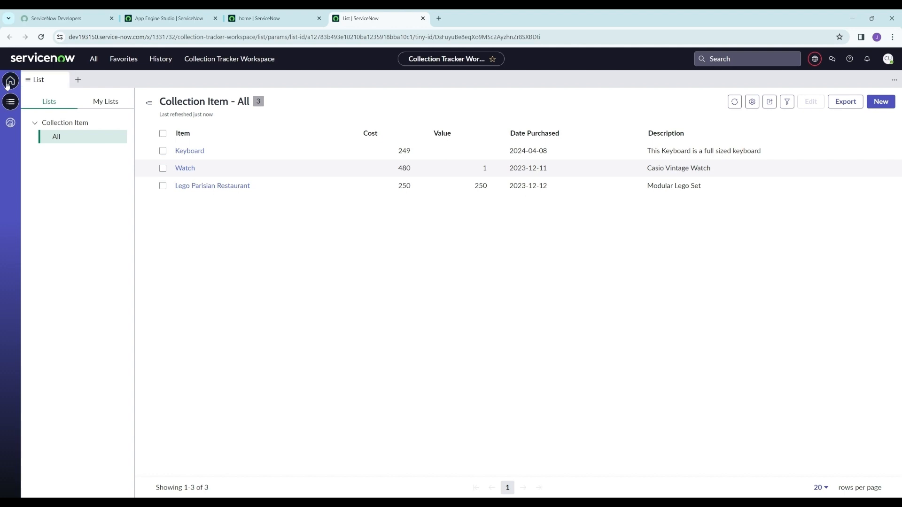